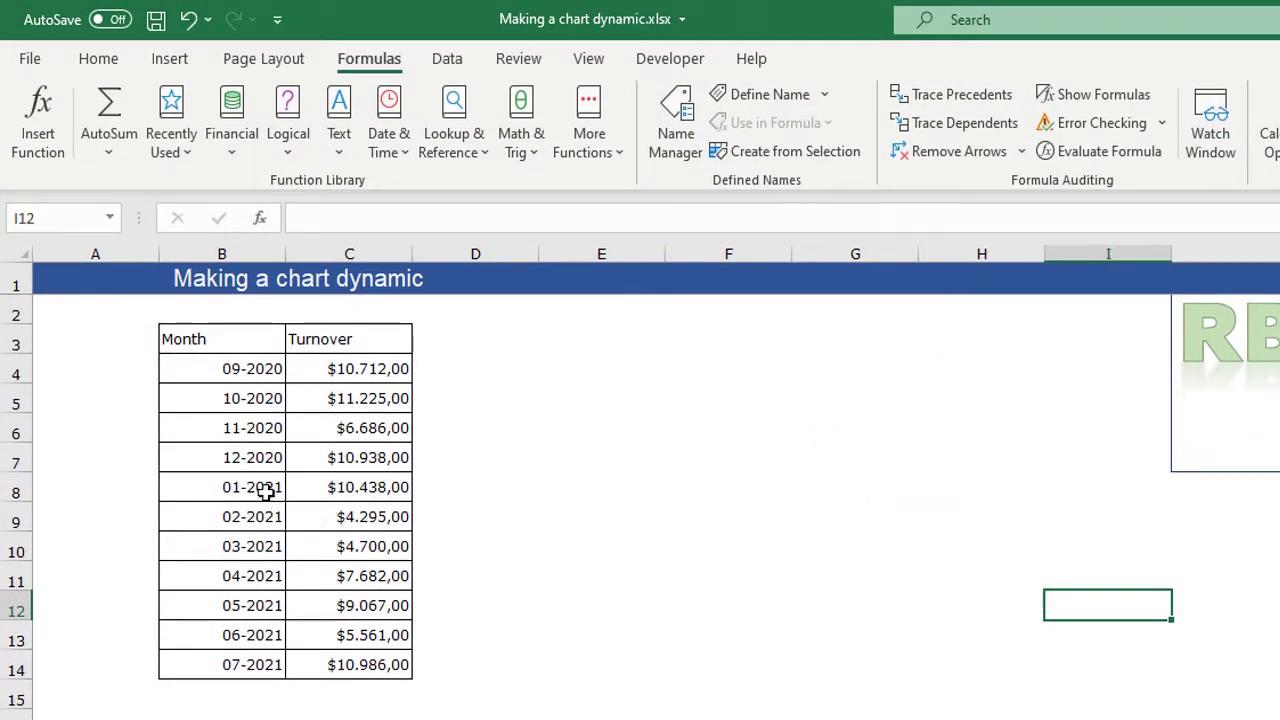
Insert a 2-D line chart of Month and Turnover (B3:C14) and place it beside the table.
left_click_drag(212, 340, 357, 674)
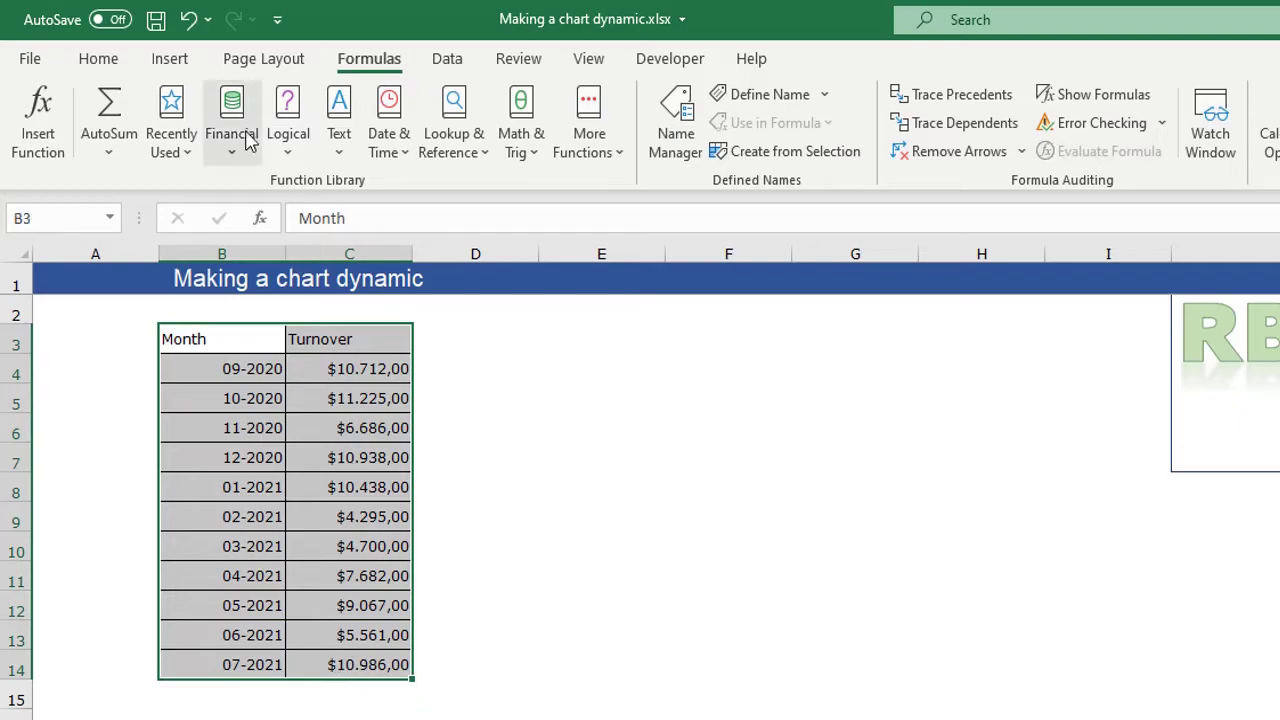
left_click(172, 62)
left_click(1016, 124)
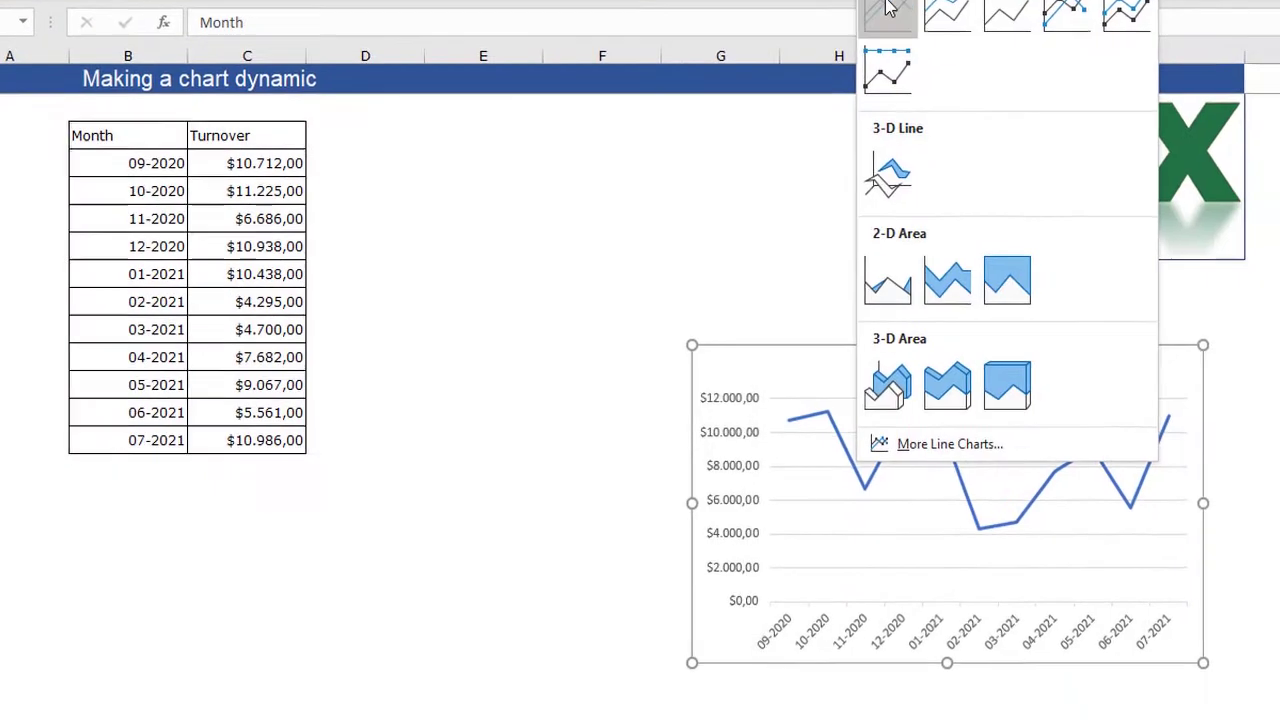
left_click(1034, 200)
left_click_drag(1091, 394, 813, 186)
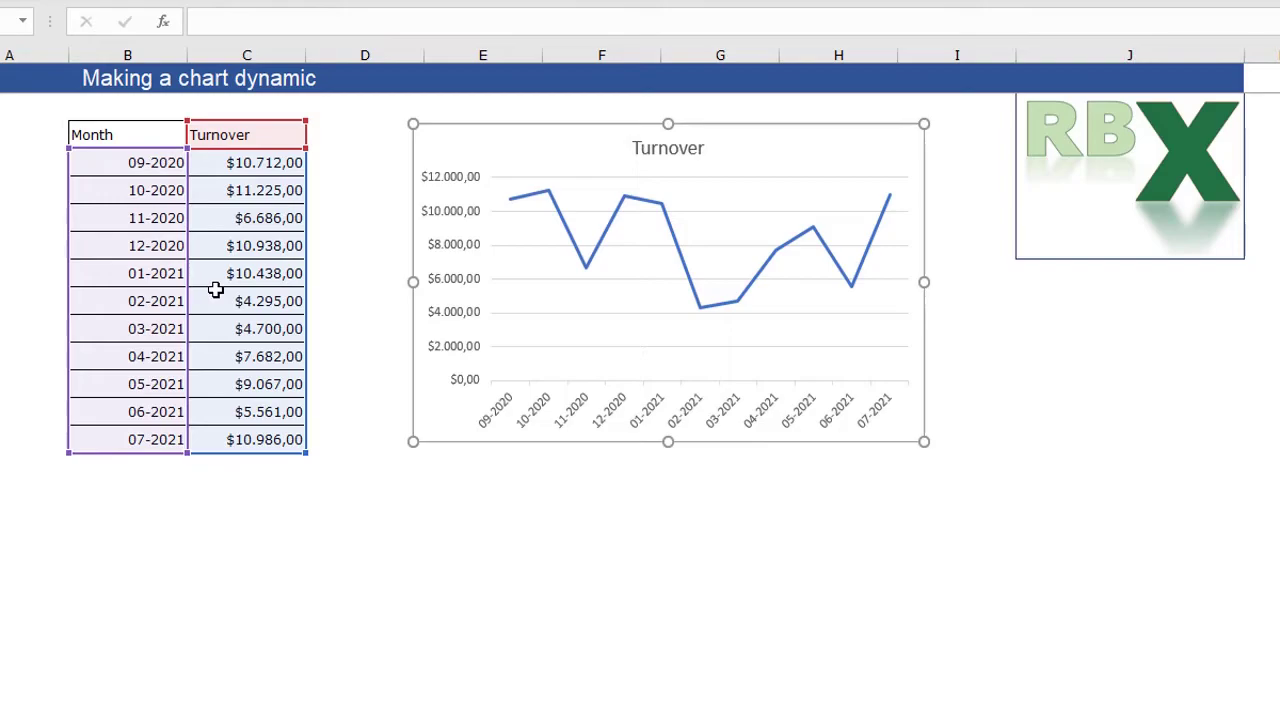
left_click(789, 689)
Add a new row with month 08-2021 and turnover 5600.
left_click(141, 467)
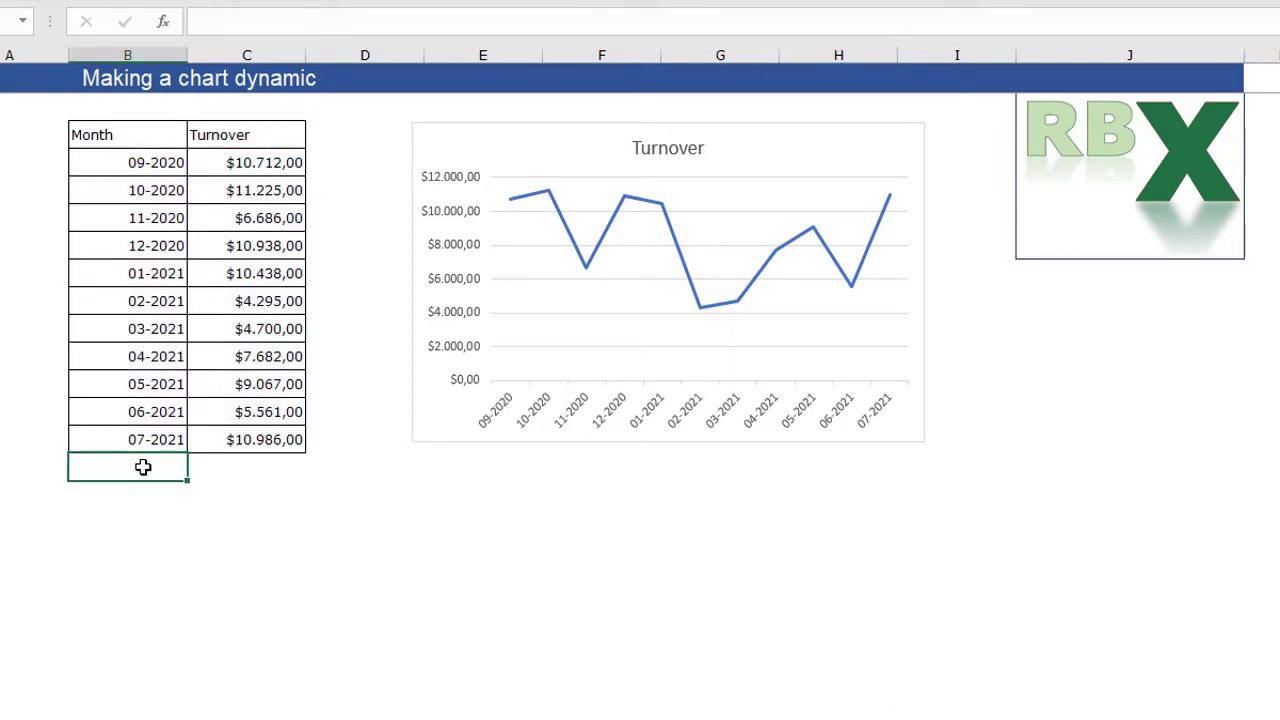
type("8-2021")
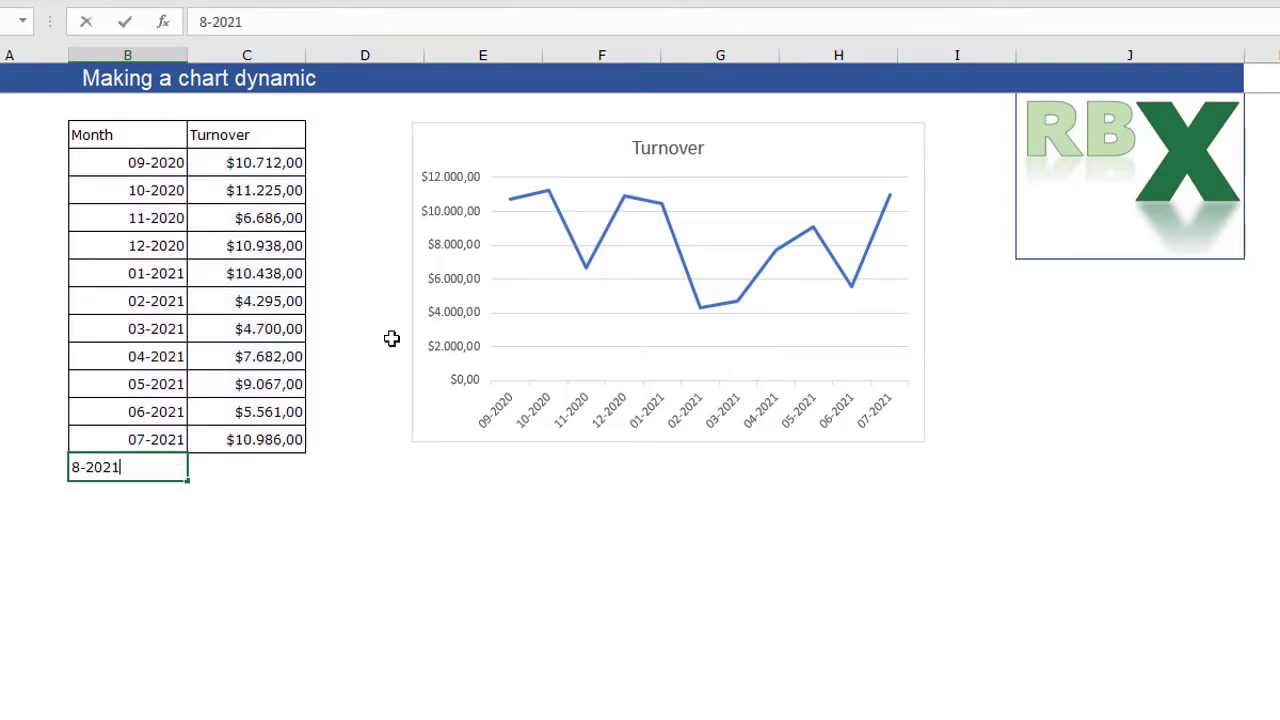
key("Return")
key("Up")
key("Right")
type("5600")
key("Return")
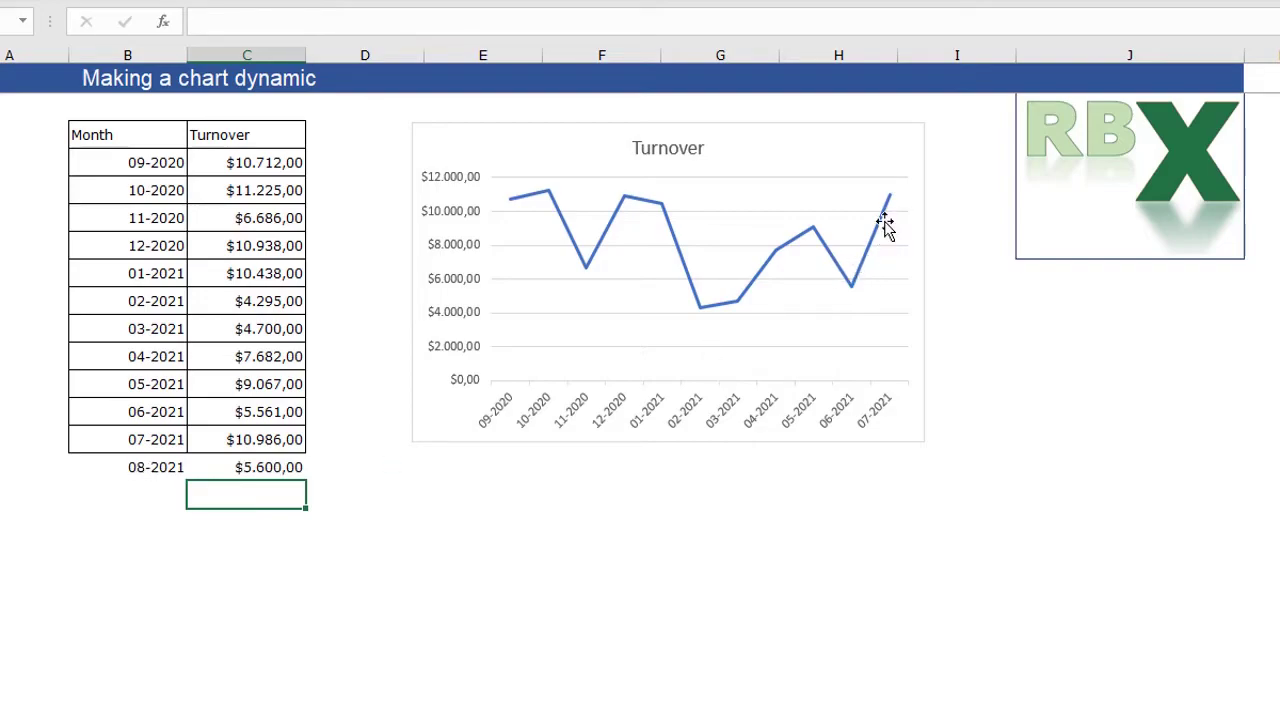
Inspect the chart's Turnover series values range, C4:C14, in Select Data.
right_click(740, 228)
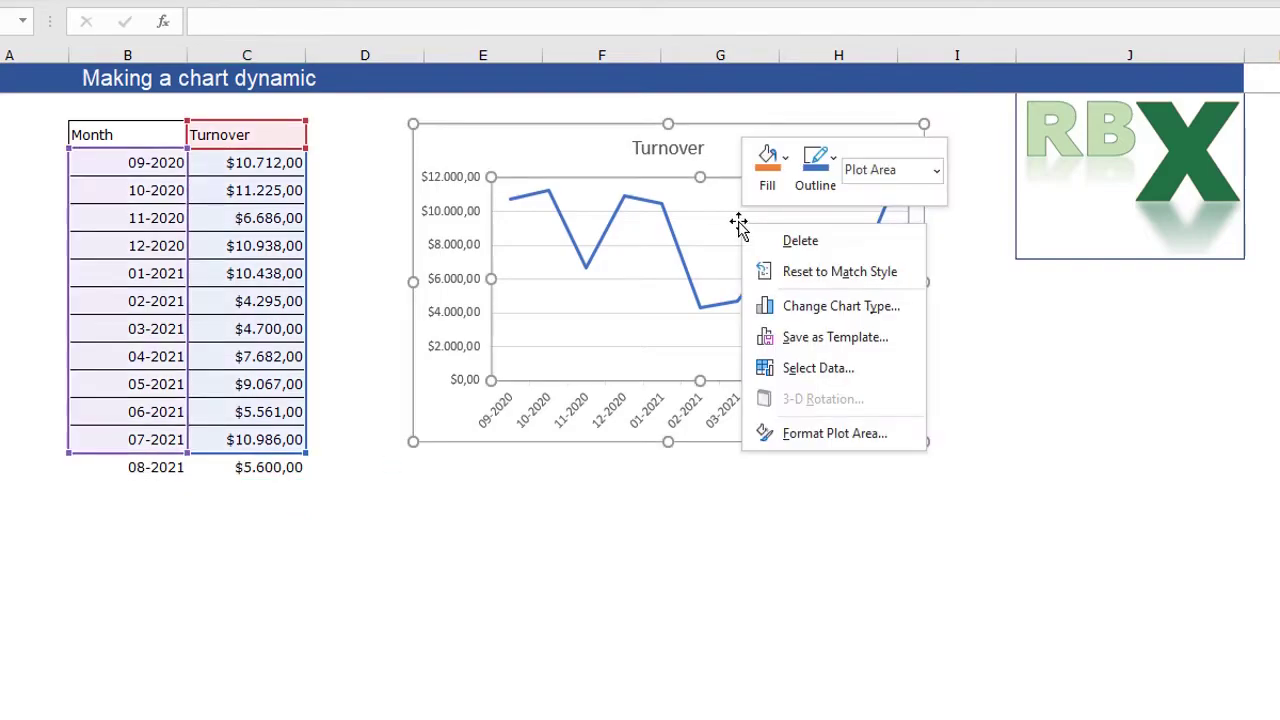
left_click(826, 374)
left_click(760, 524)
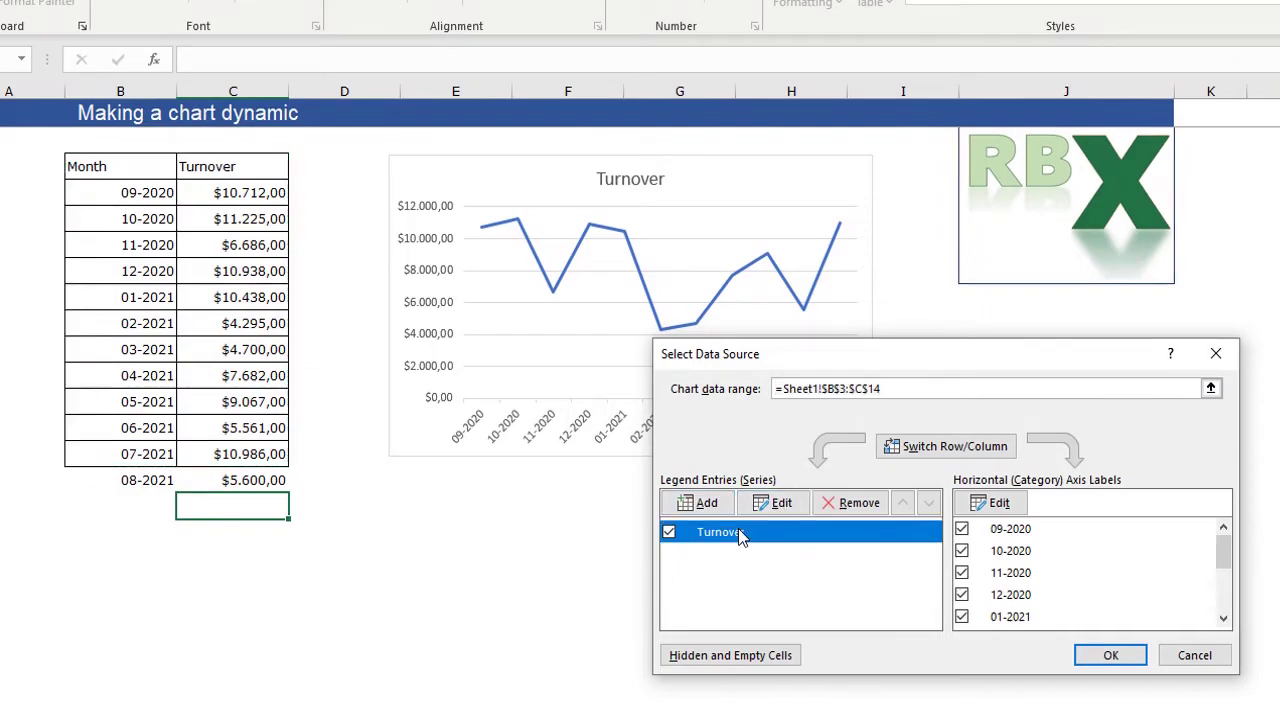
left_click(780, 505)
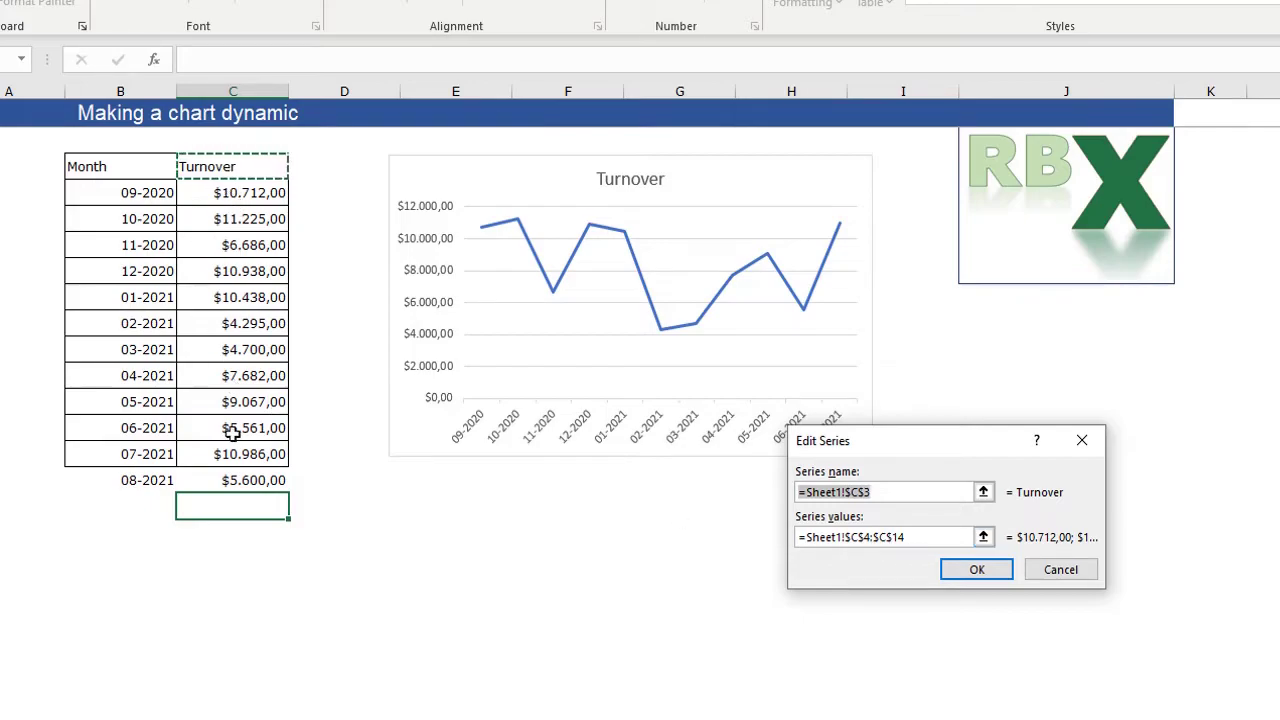
left_click(837, 540)
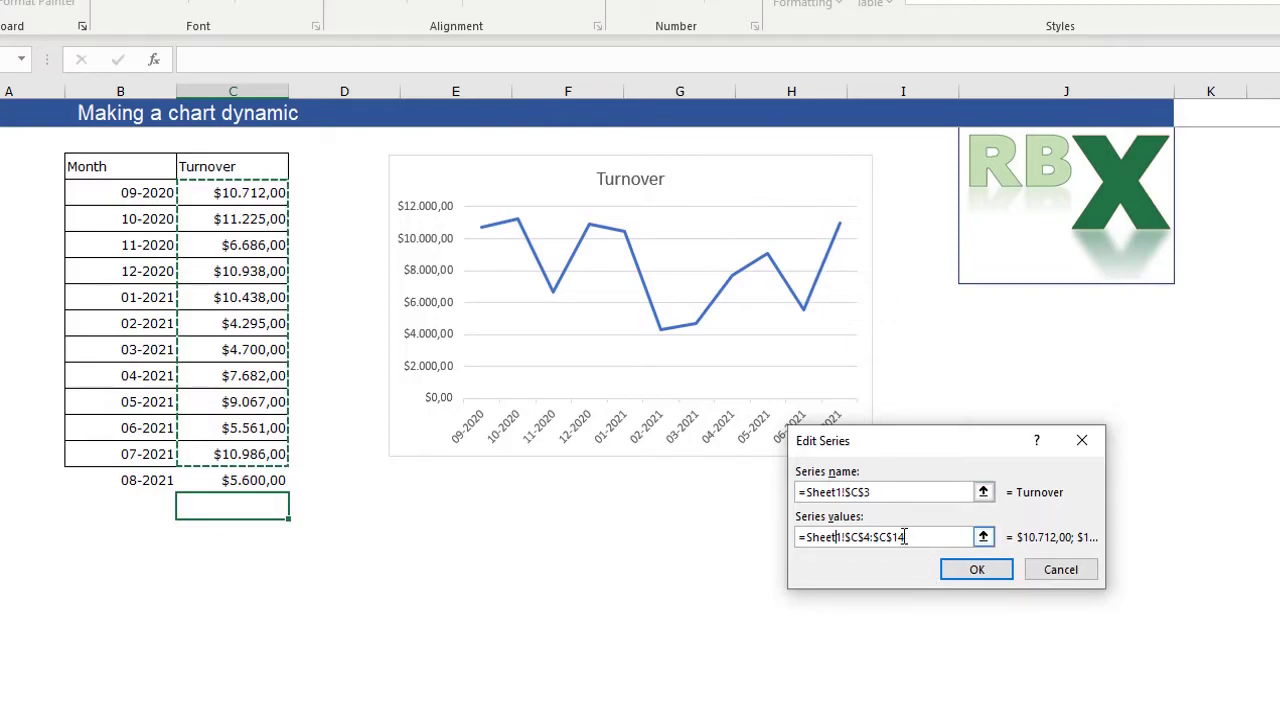
left_click(835, 540)
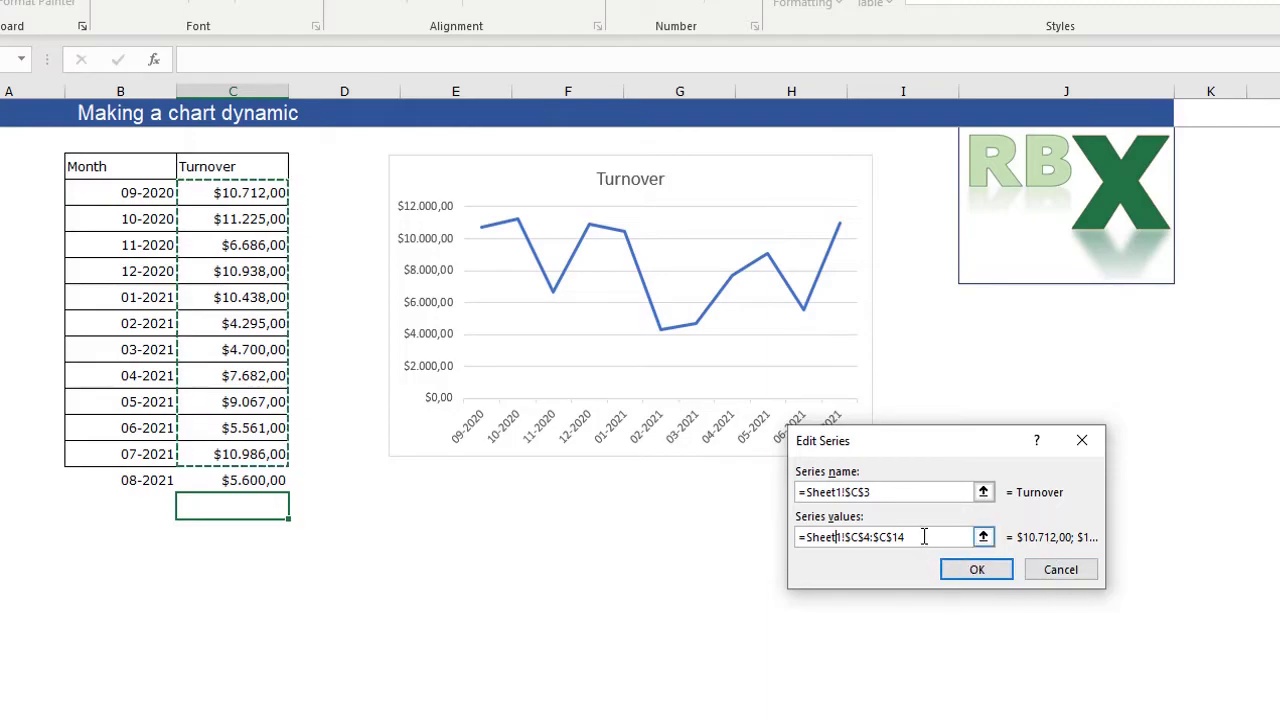
Cancel the data source dialogs without changes and delete the chart.
left_click(1068, 577)
left_click(1180, 651)
left_click(850, 442)
key("Delete")
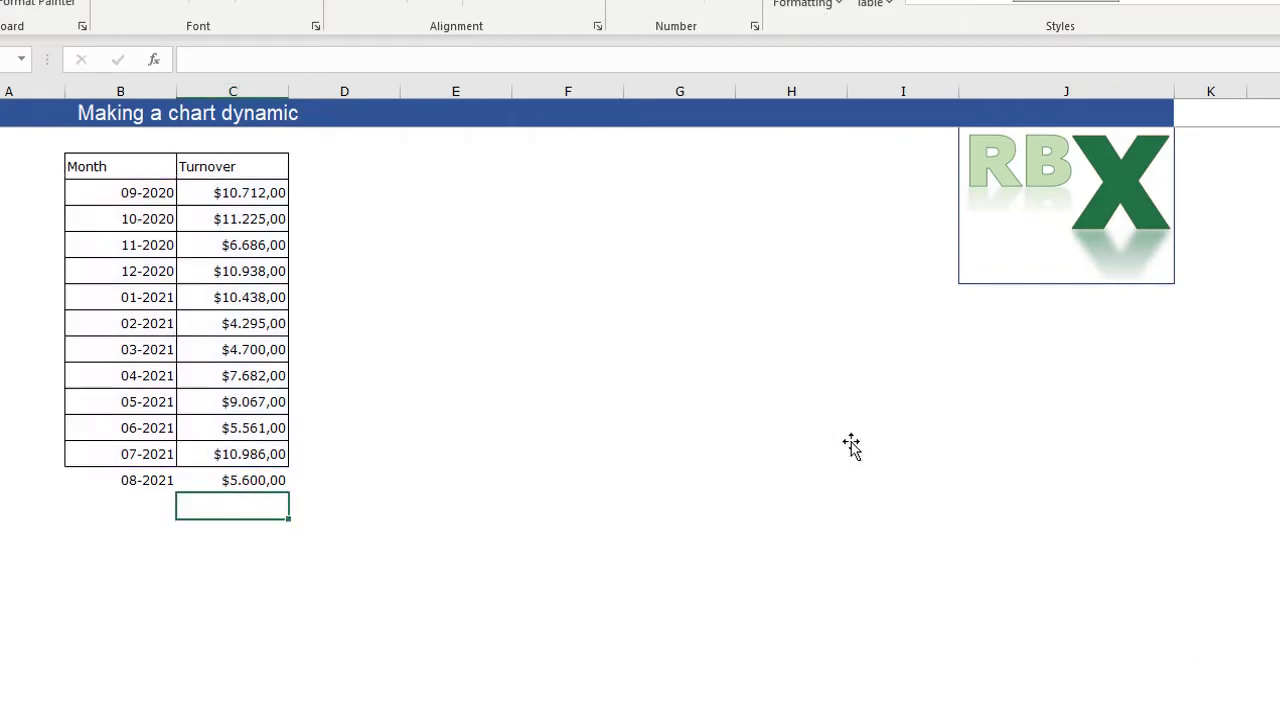
Clear the 08-2021 row in B15:C15, then select the turnover values C4:C14.
left_click(141, 481)
left_click_drag(141, 481, 228, 481)
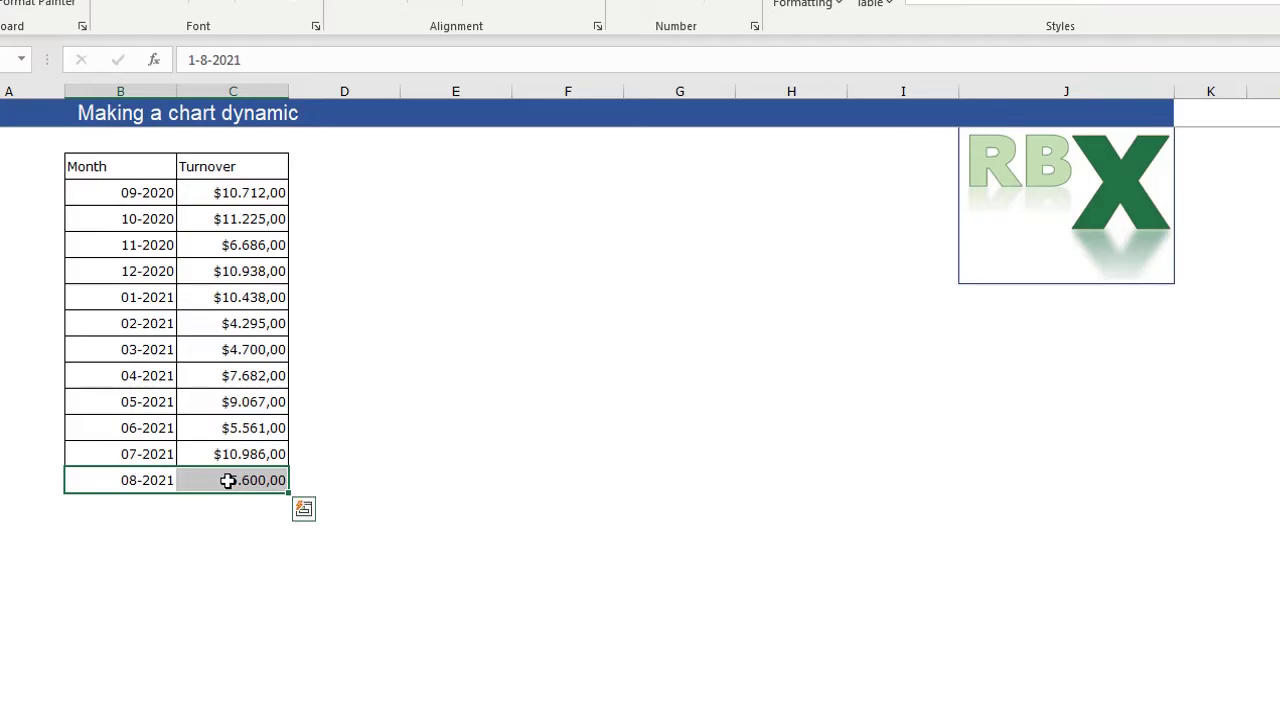
key("Delete")
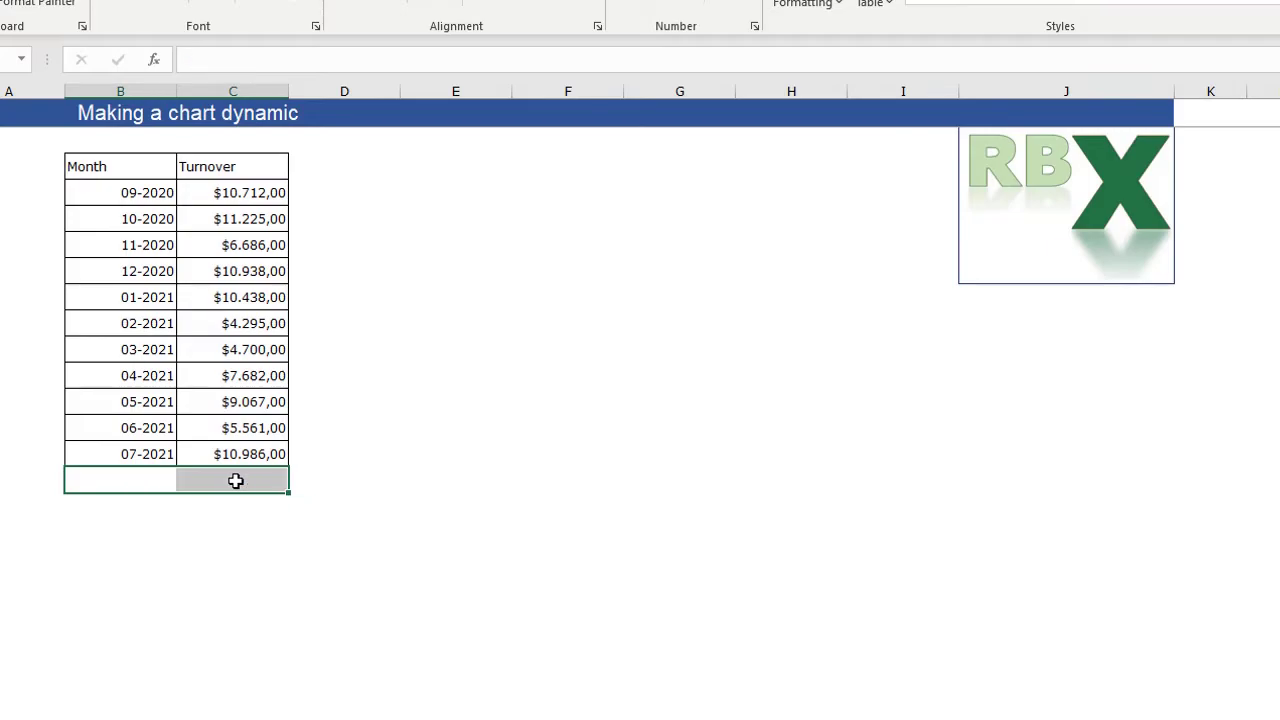
left_click(390, 314)
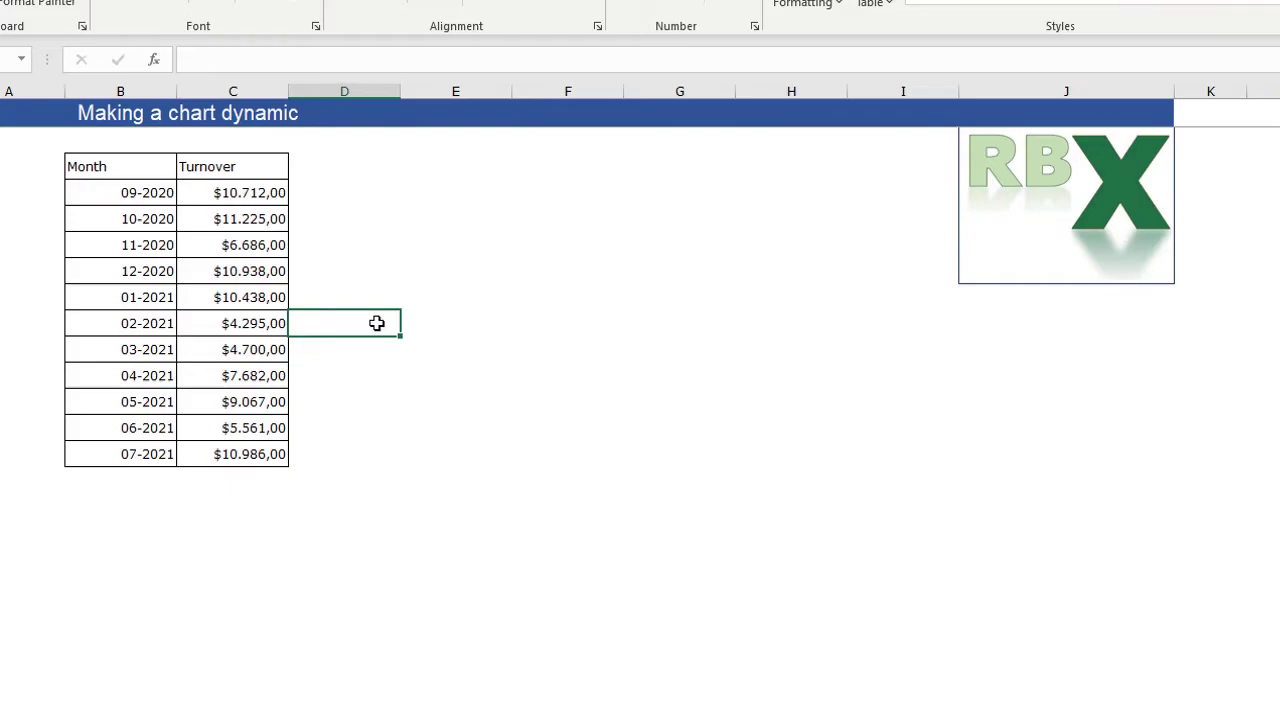
left_click_drag(239, 188, 234, 460)
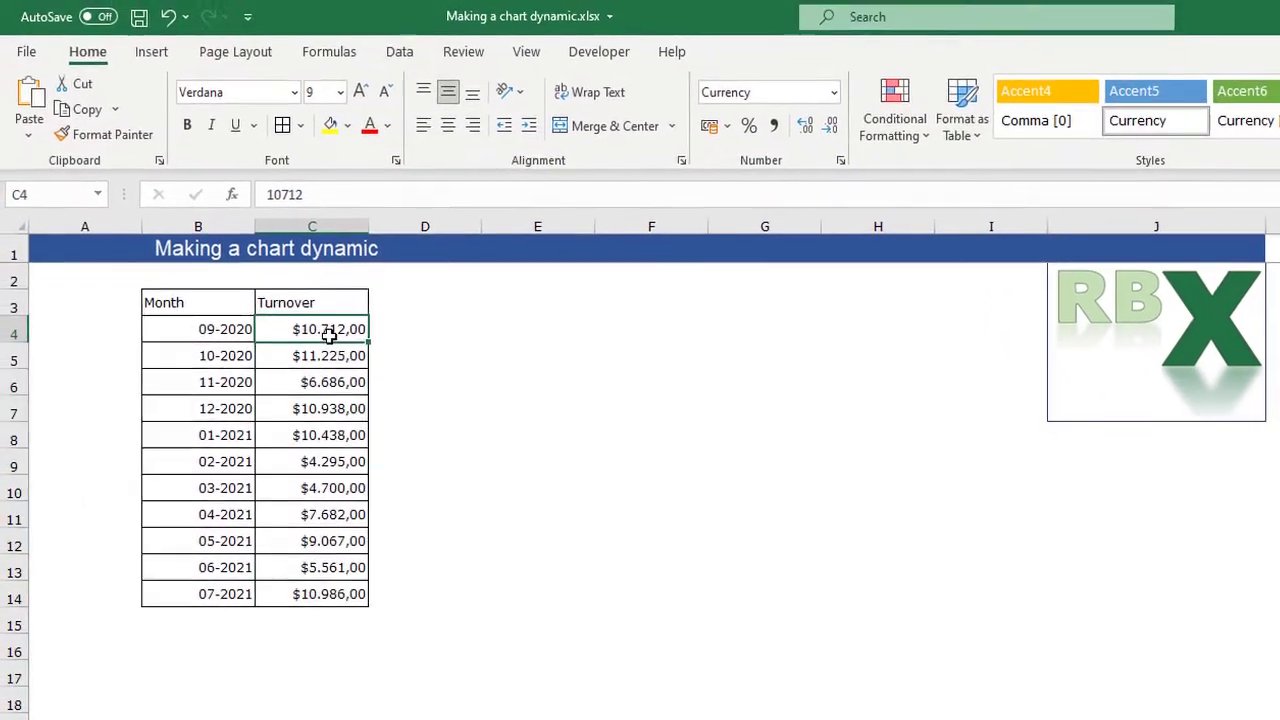
With C4 selected, start a new defined name called Turnover.
left_click(252, 197)
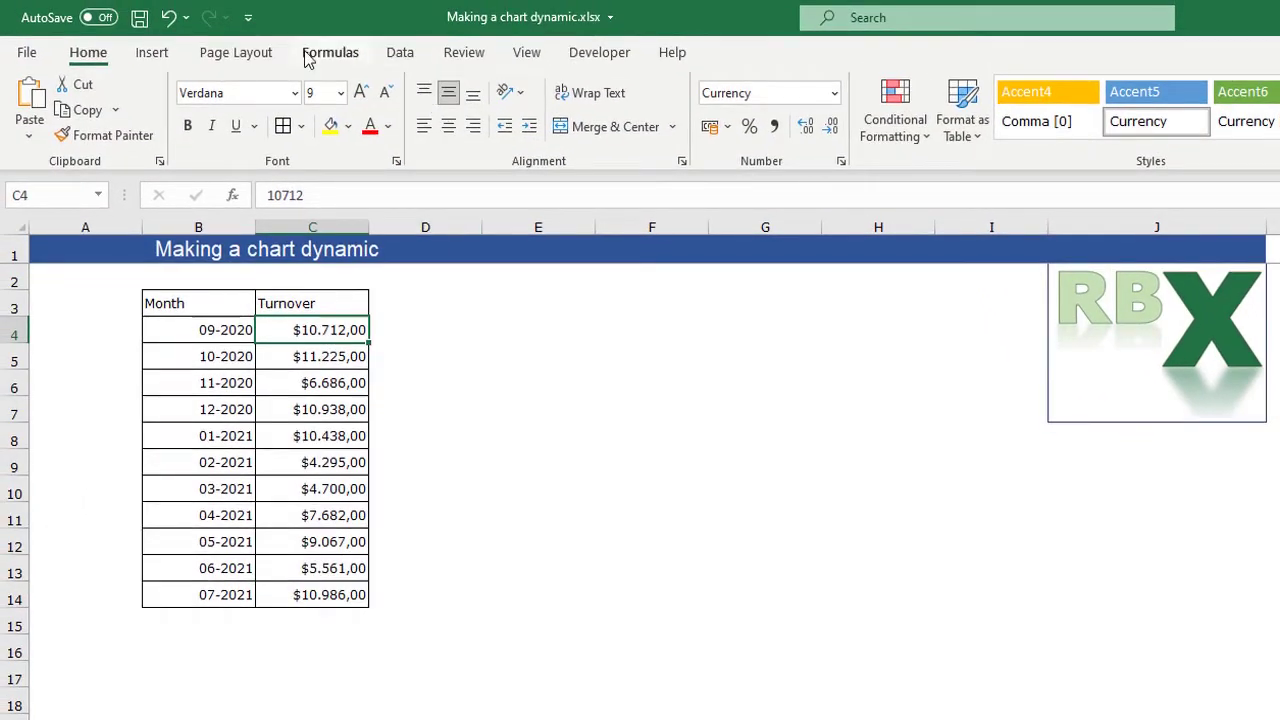
left_click(343, 55)
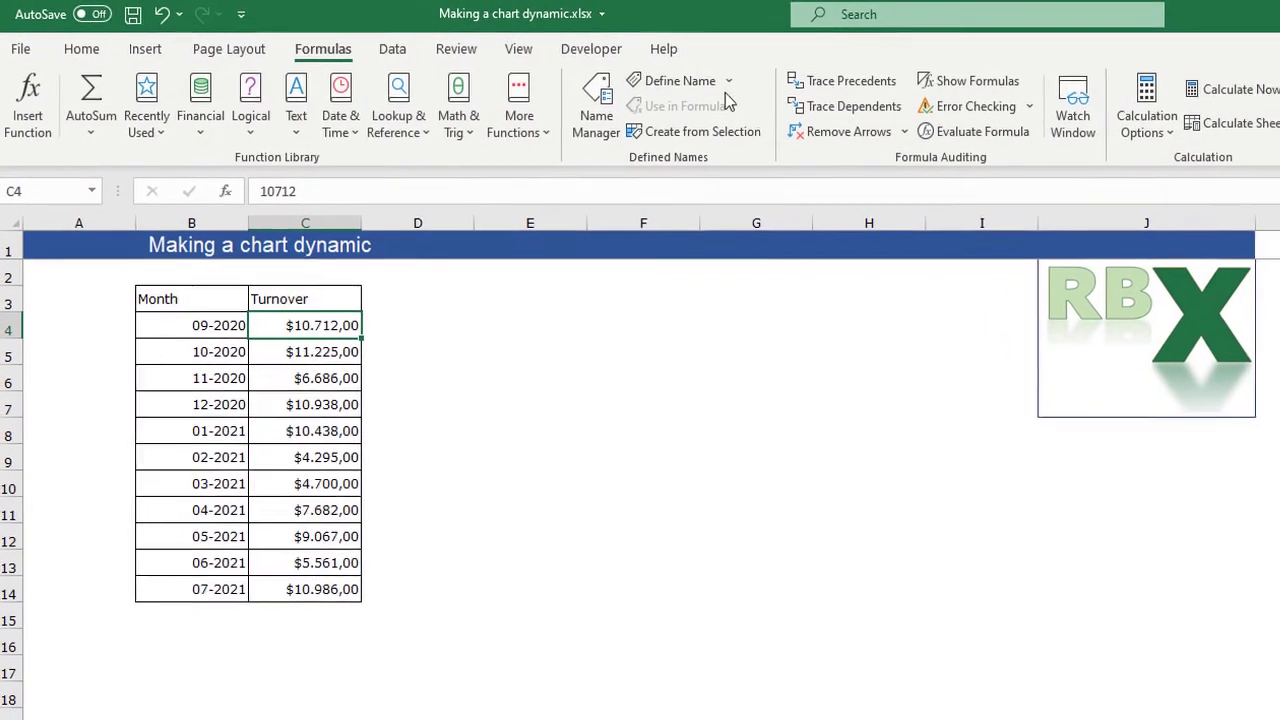
left_click(690, 81)
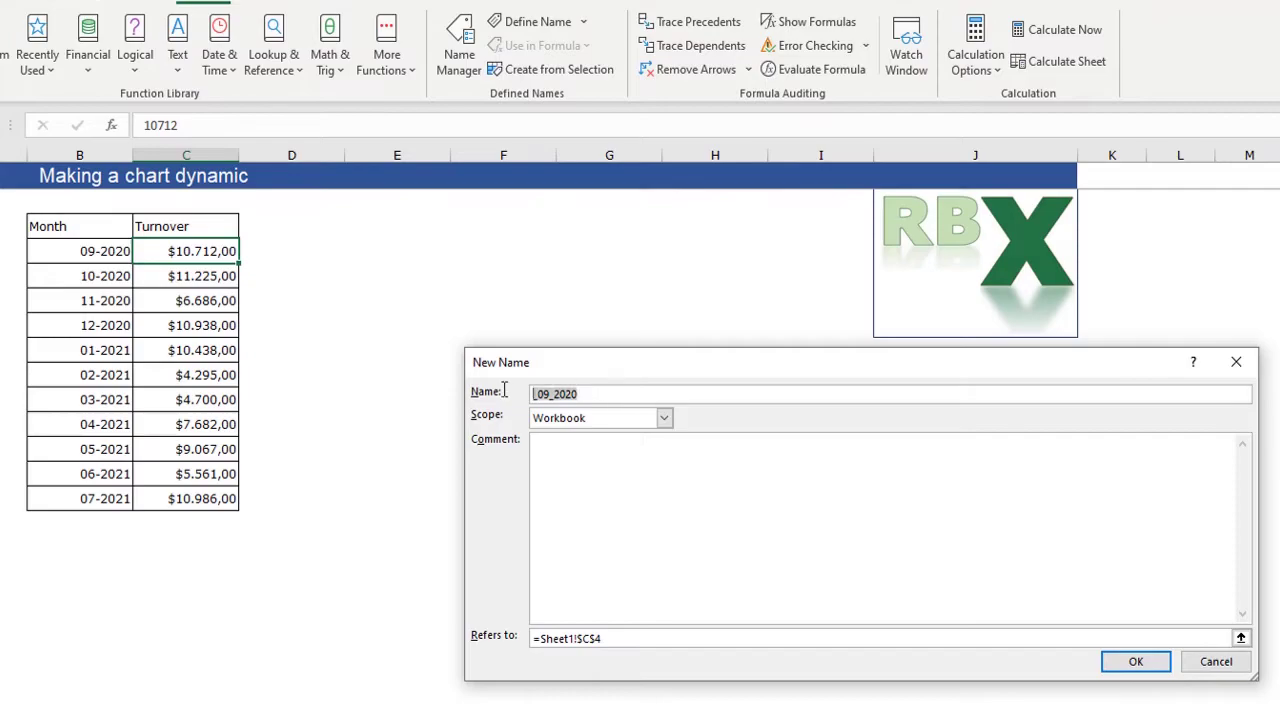
type("Turnover")
left_click_drag(614, 640, 438, 621)
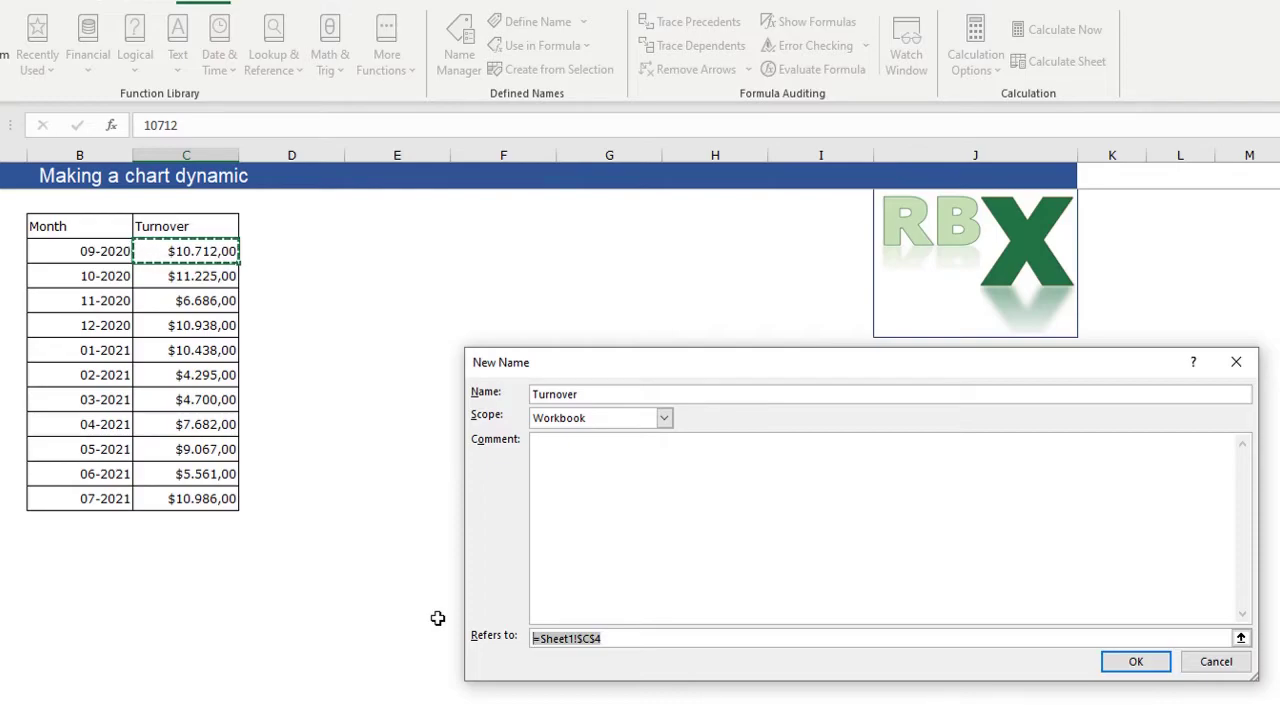
Make Turnover refer to =OFFSET(Sheet1!$C$4;0;0;COUNTA(Sheet1!$C:$C);1) and save it.
type("=OFFSET(")
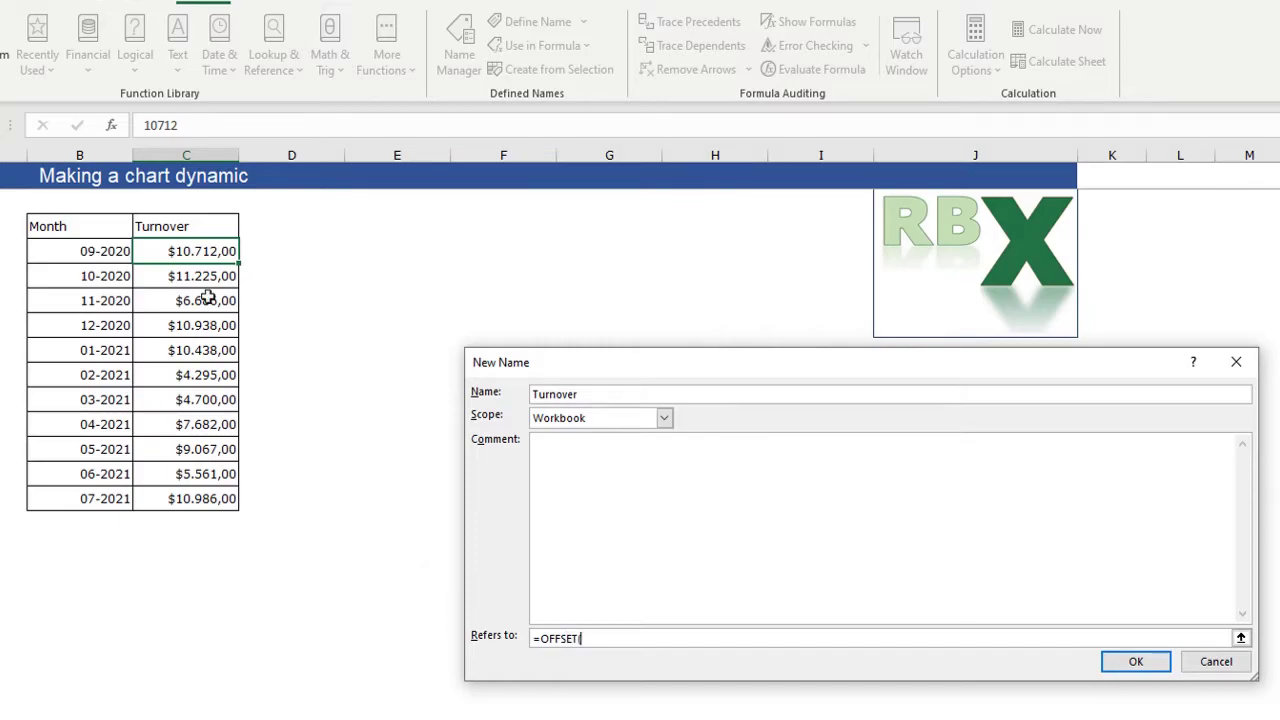
left_click(192, 249)
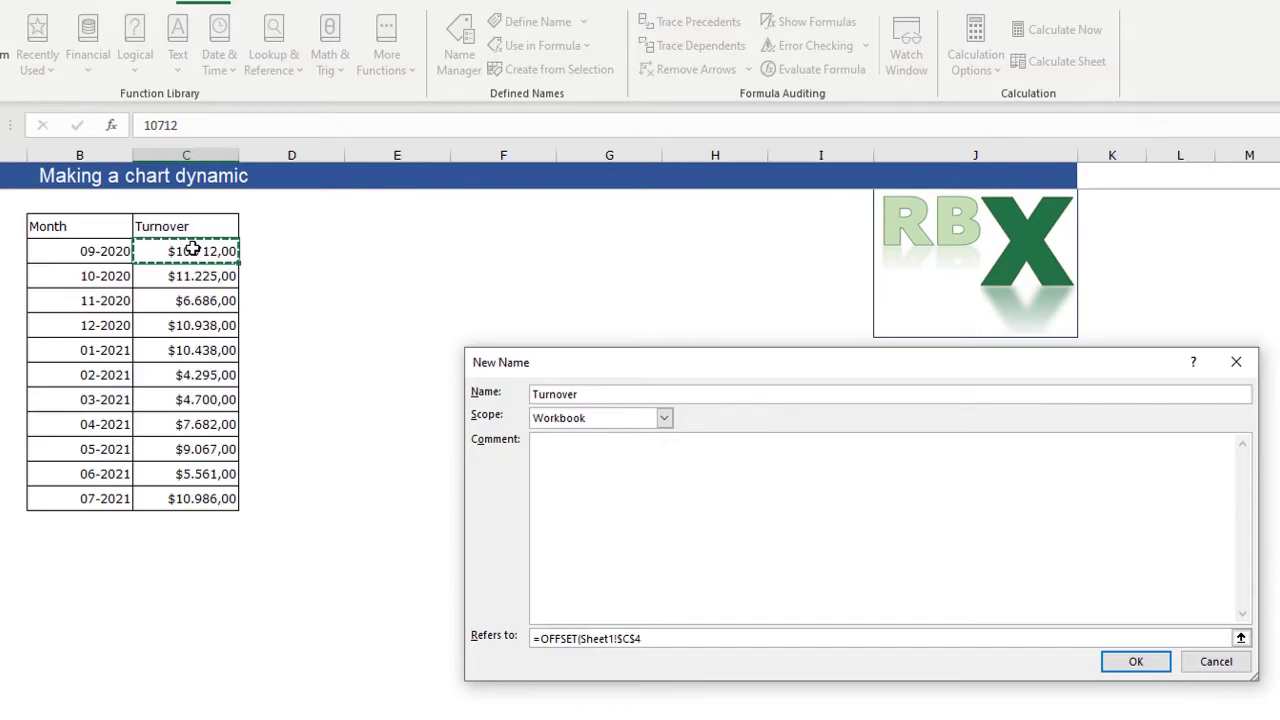
type(";0;0;COUNTA(")
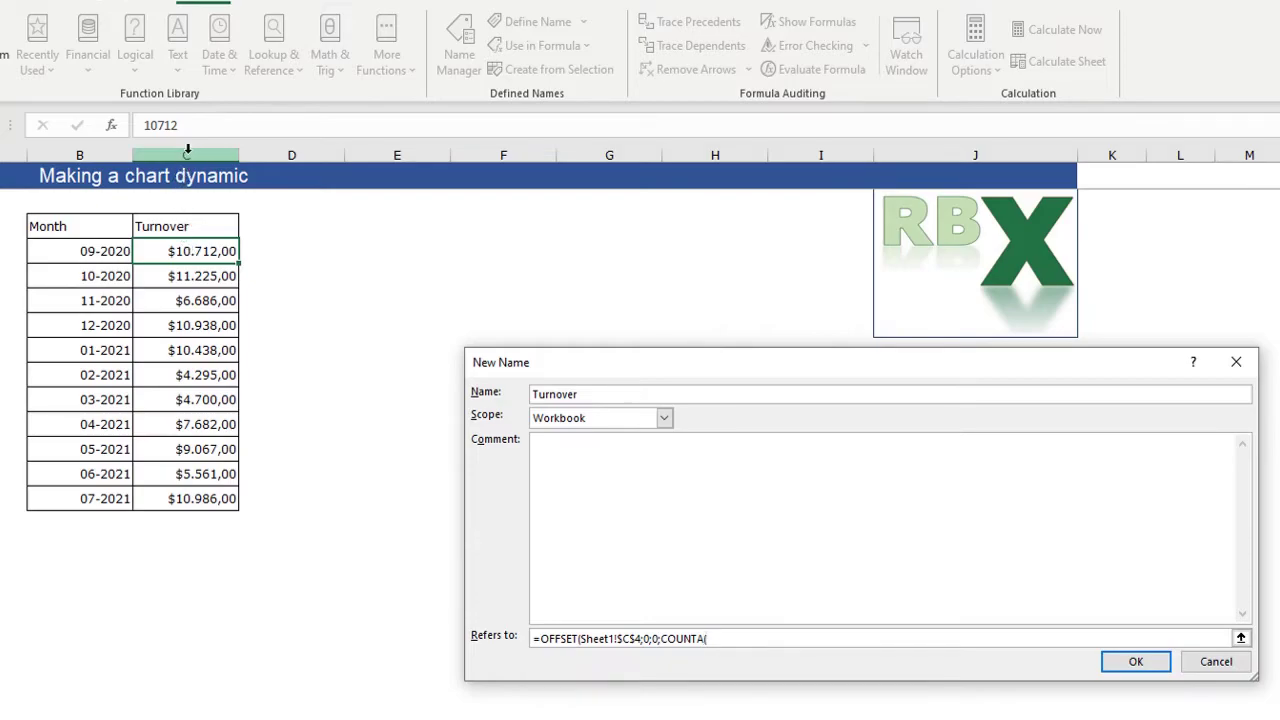
left_click(186, 152)
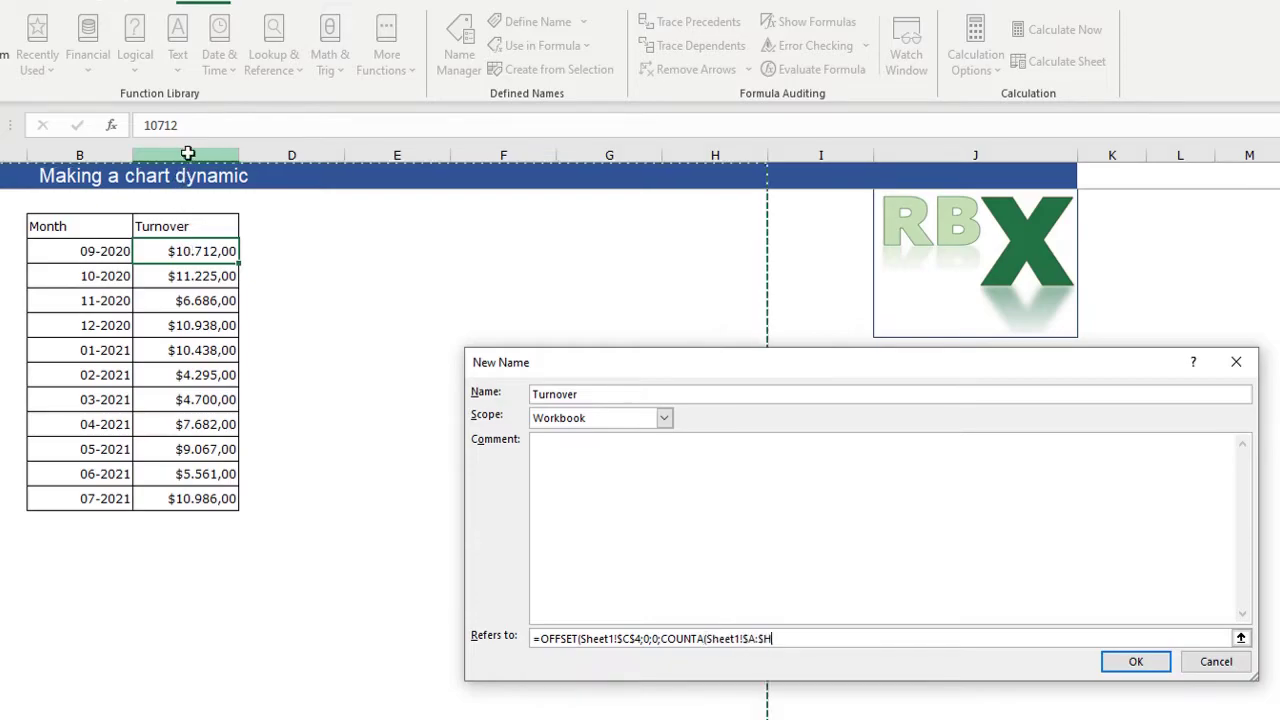
left_click(757, 638)
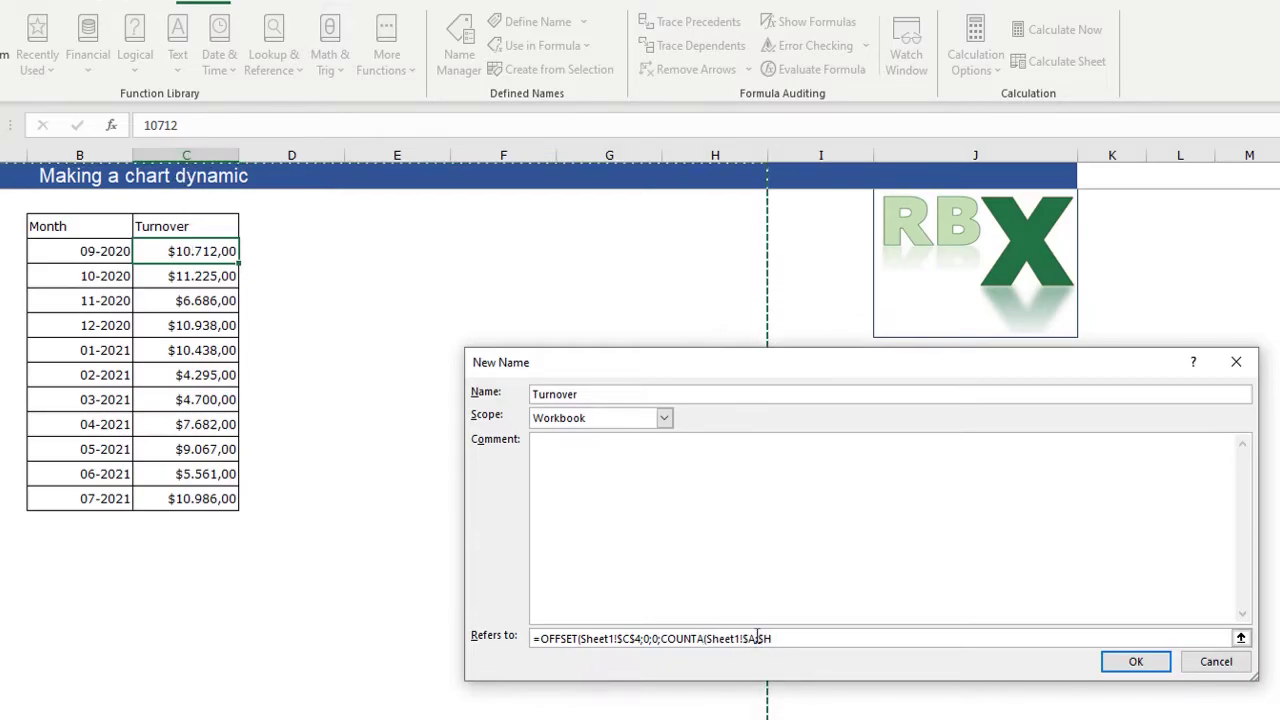
key("BackSpace")
type("C:")
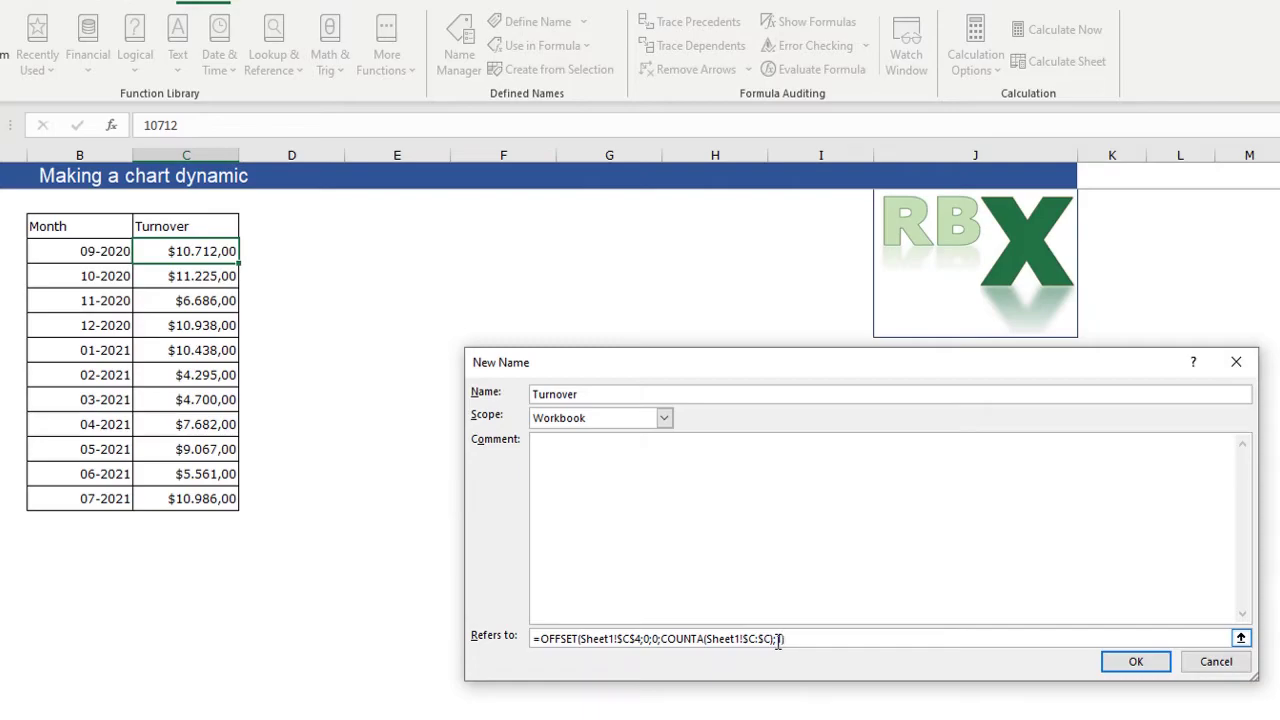
key("Return")
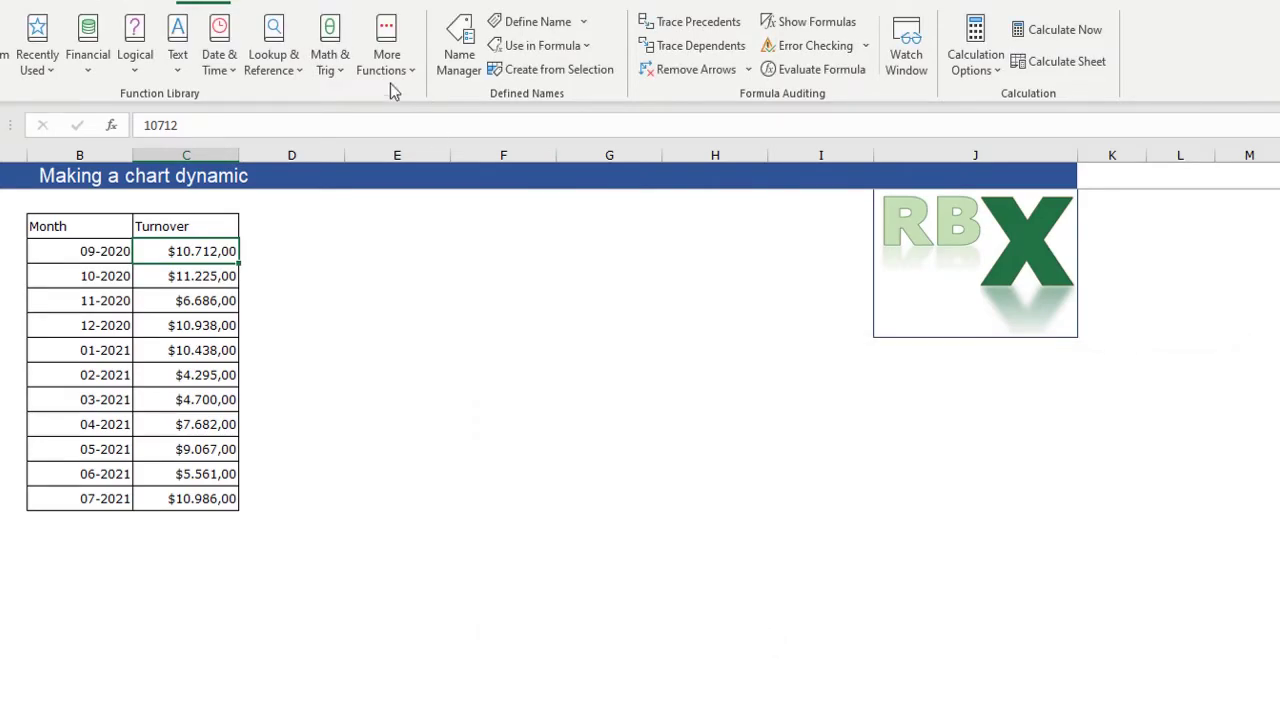
left_click(459, 40)
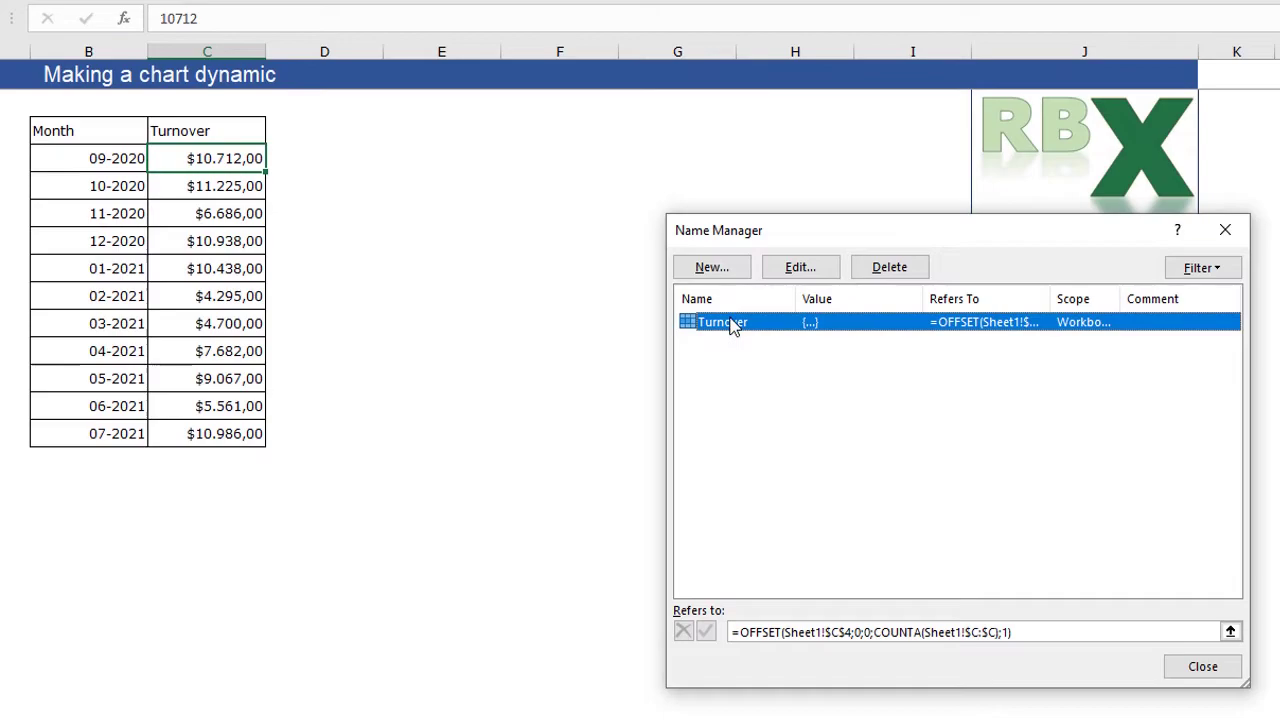
Change the Turnover name's count to COUNTA(Sheet1!$C:$C)-1 and verify its range.
left_click(840, 632)
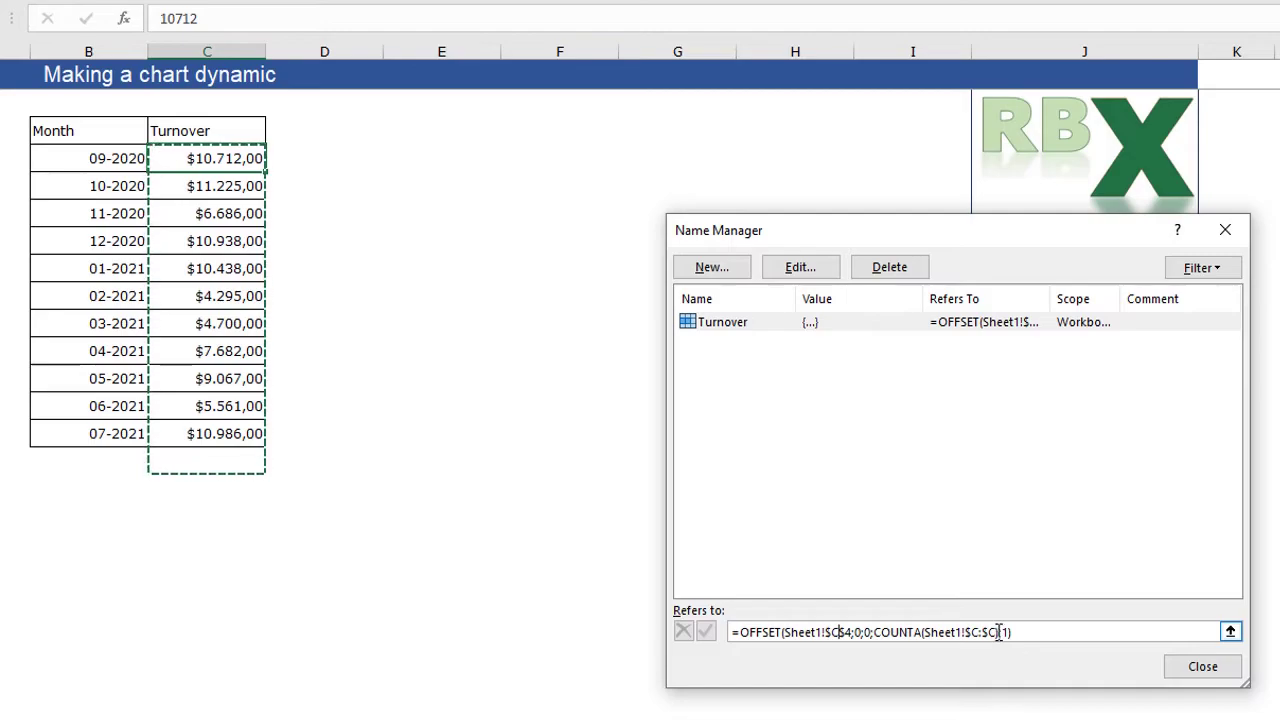
type("-")
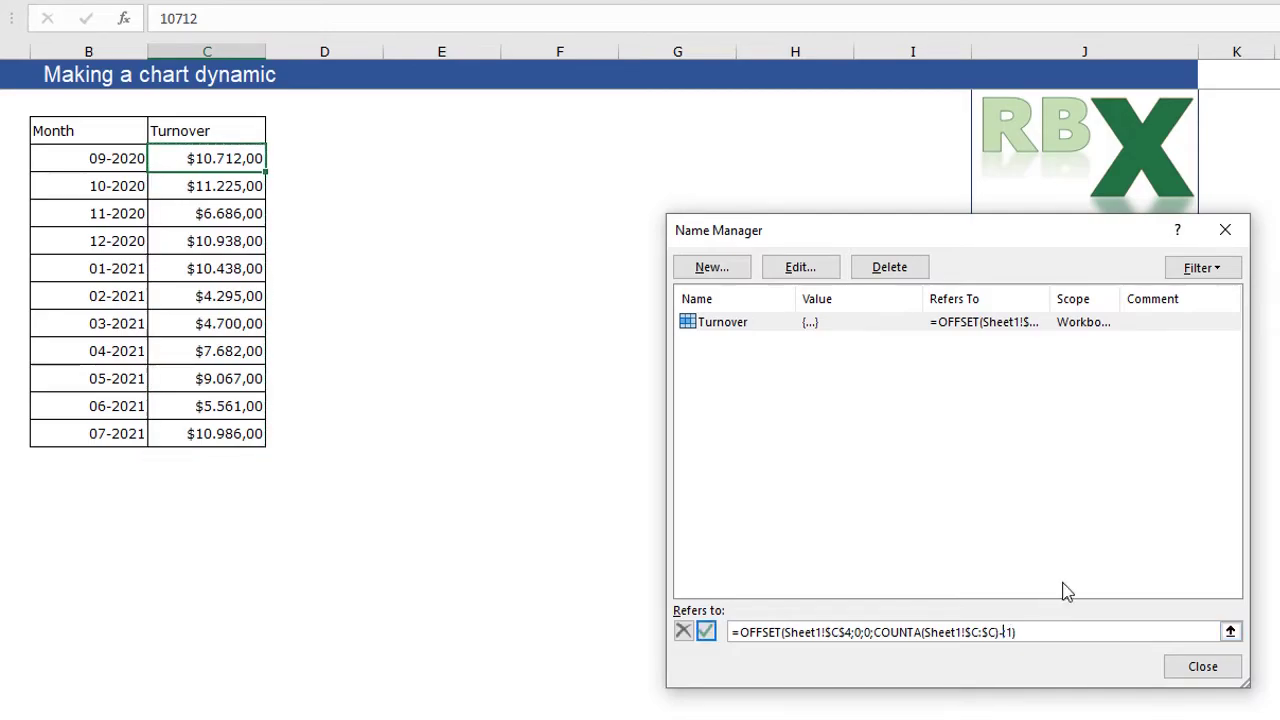
type("1")
key("Return")
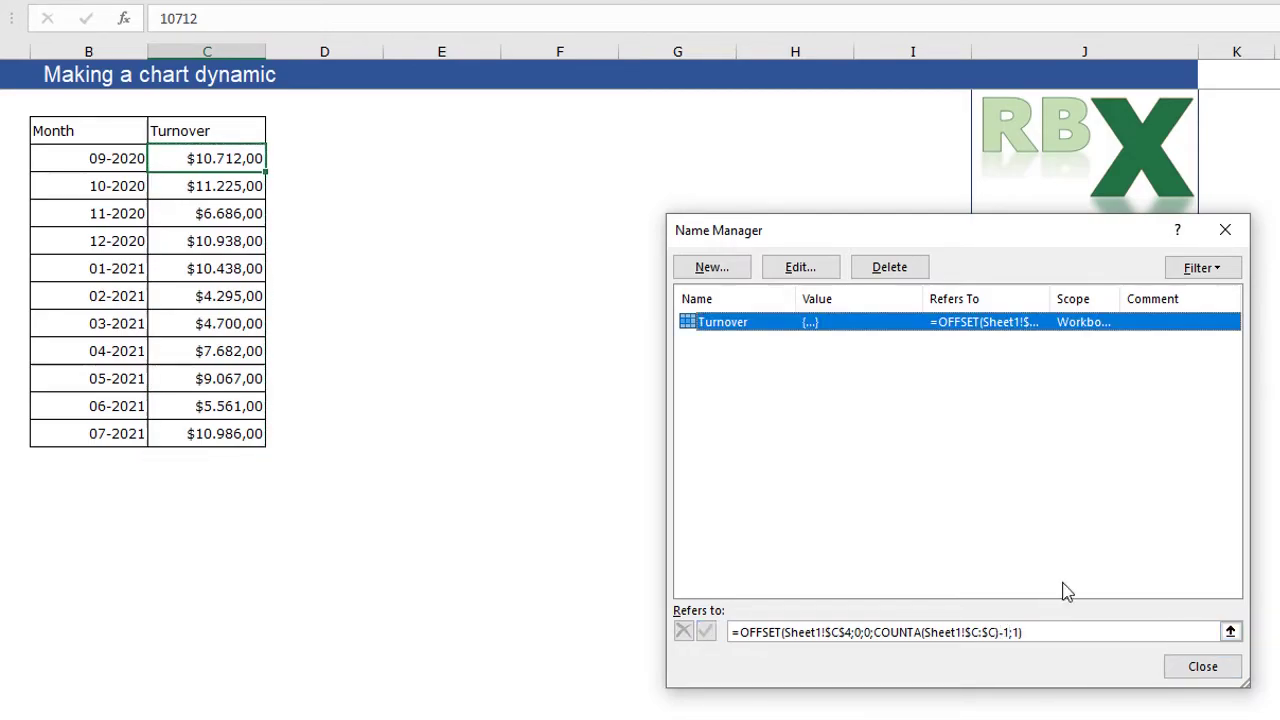
left_click(932, 630)
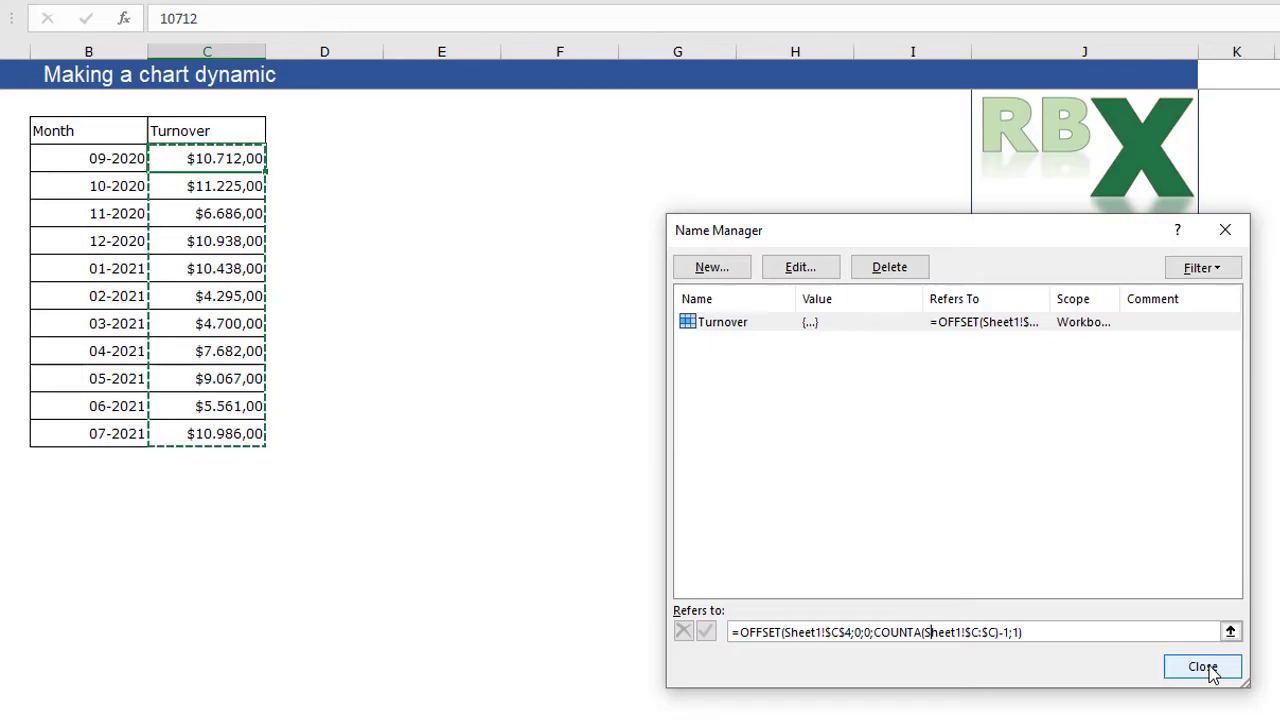
left_click(711, 267)
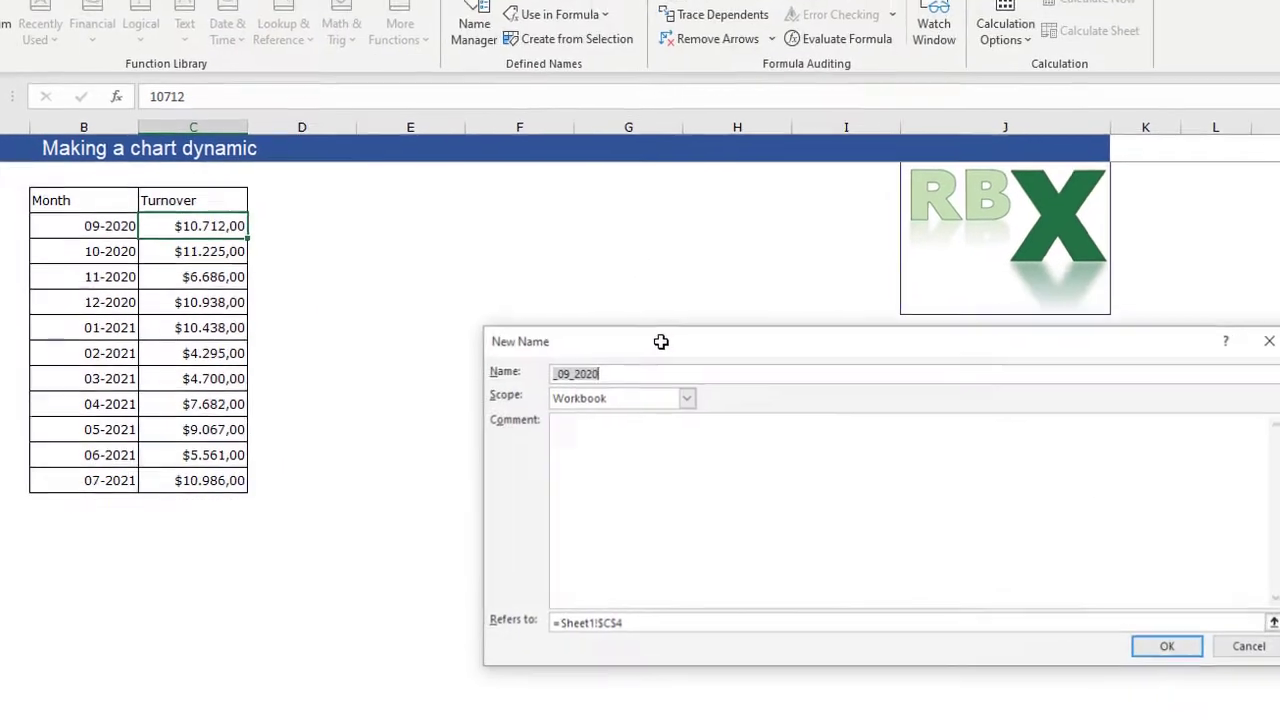
Define a name Month referring to =OFFSET(Sheet1!$B$4;0;0;COUNTA(Sheet1!$B:$B)-1;1).
type("Month")
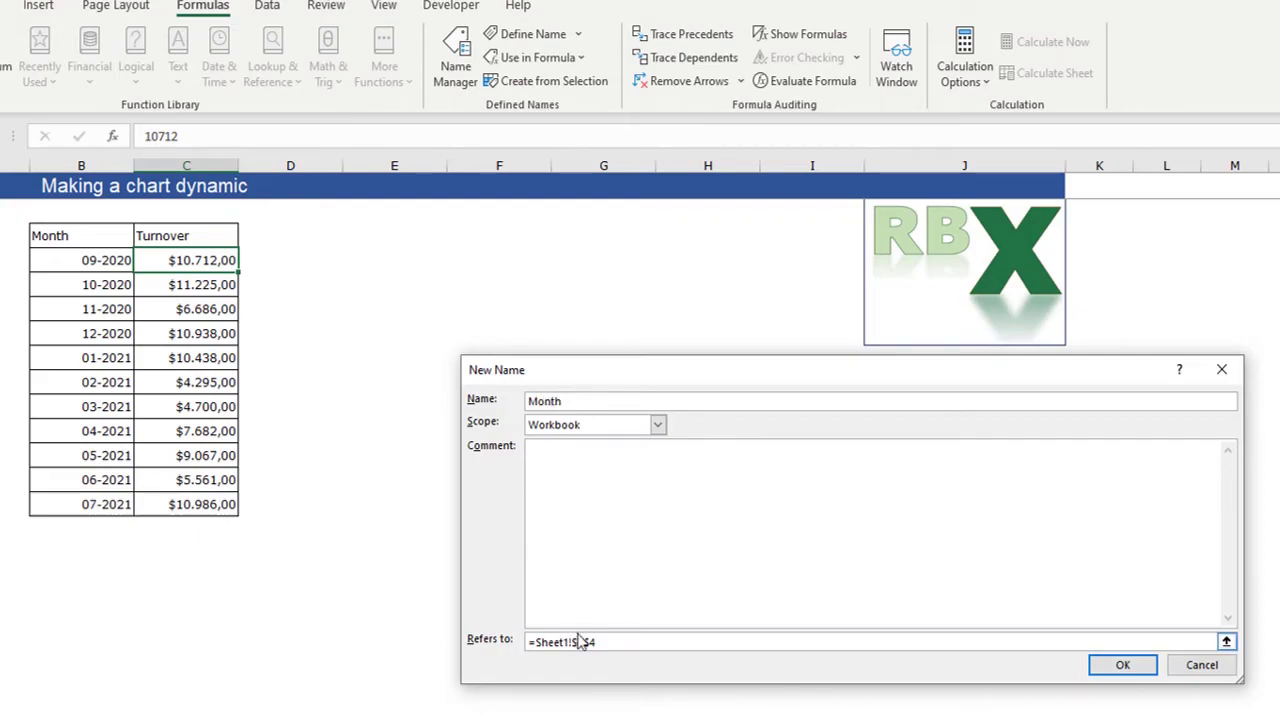
left_click_drag(603, 641, 461, 630)
type("=OFFSET")
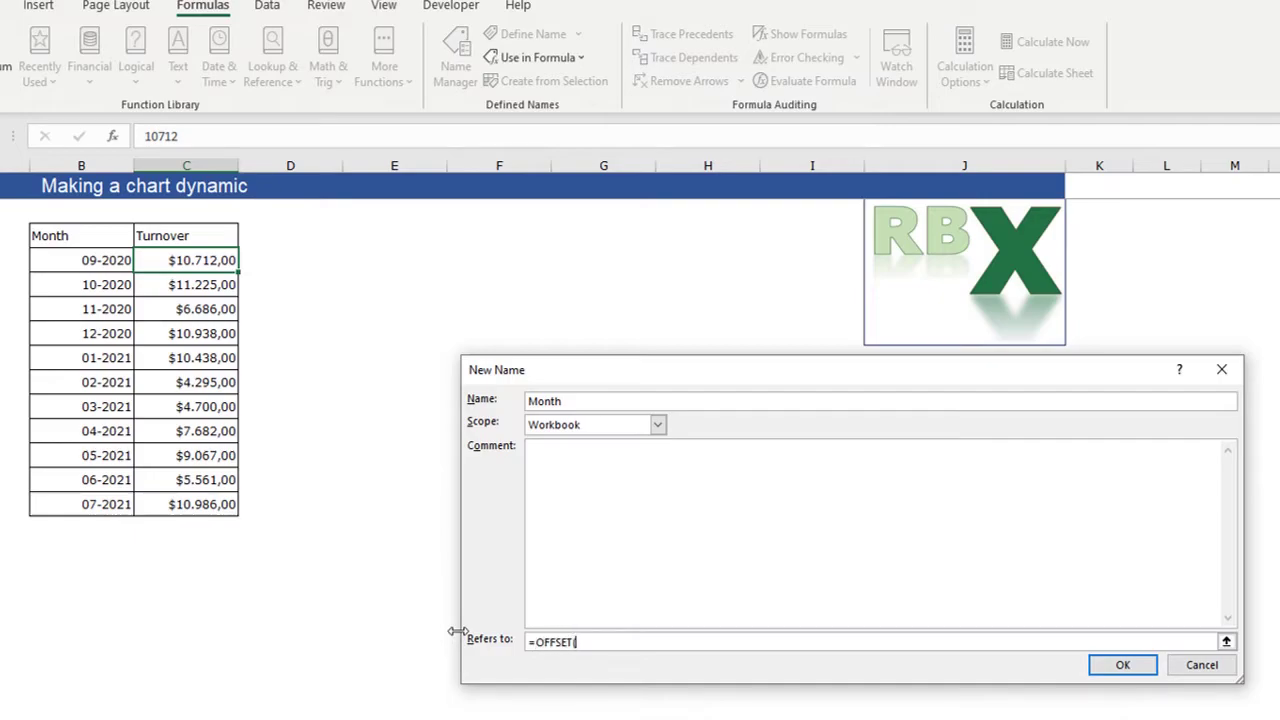
type("(")
left_click(86, 258)
type(";0;0;")
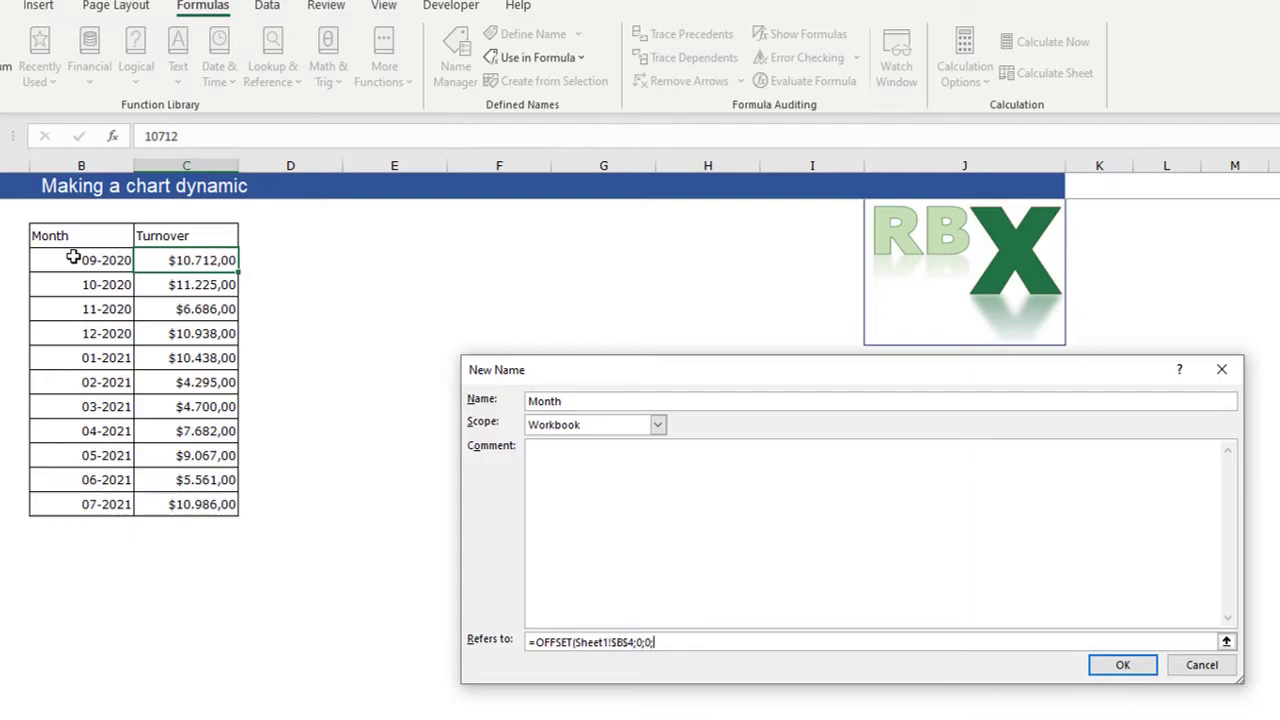
type("COUNTA(")
left_click(81, 165)
key("BackSpace")
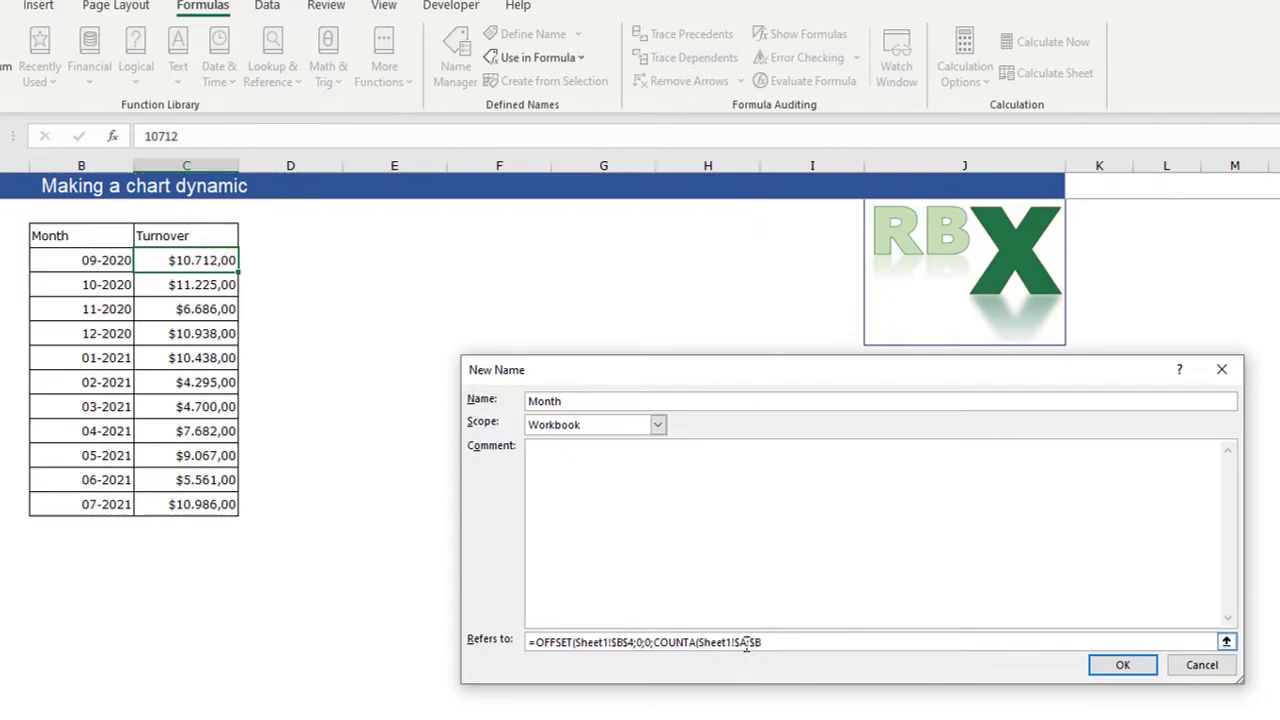
key("BackSpace")
key("BackSpace")
key("BackSpace")
key("BackSpace")
type("B:$B")
key("Return")
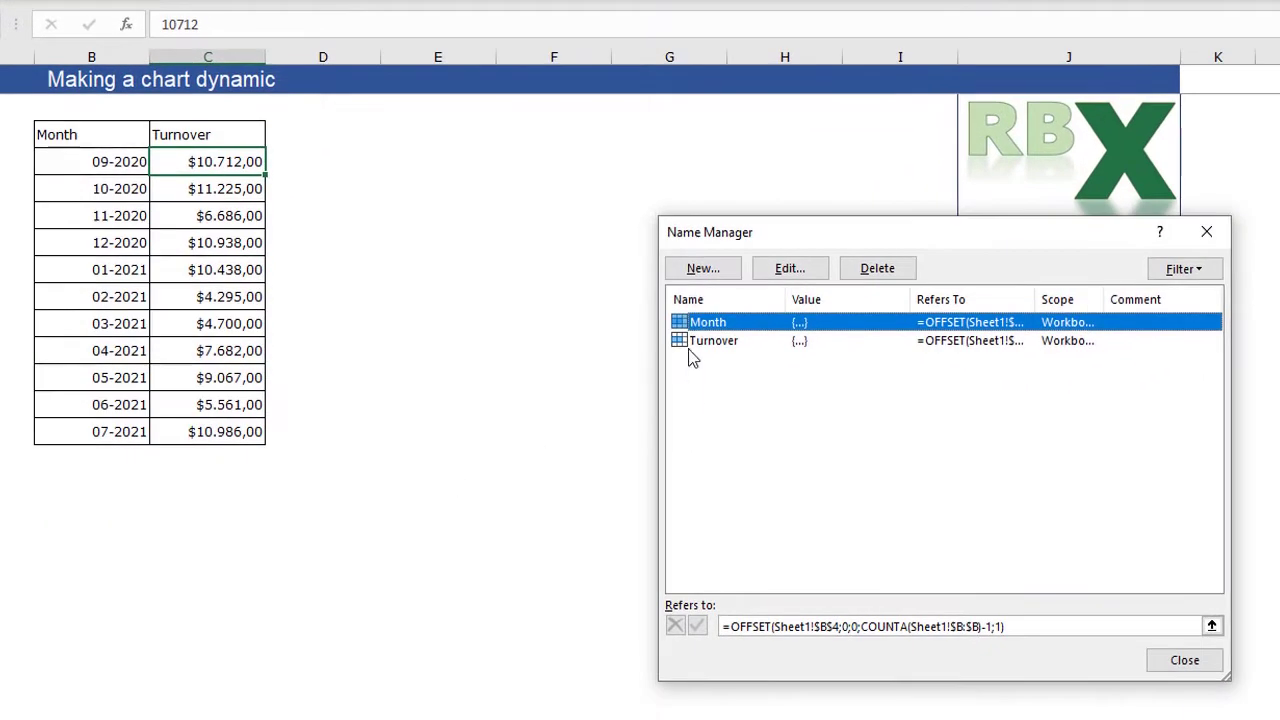
Verify the Month range, then place an empty 2-D line chart over E3:H14.
left_click(798, 626)
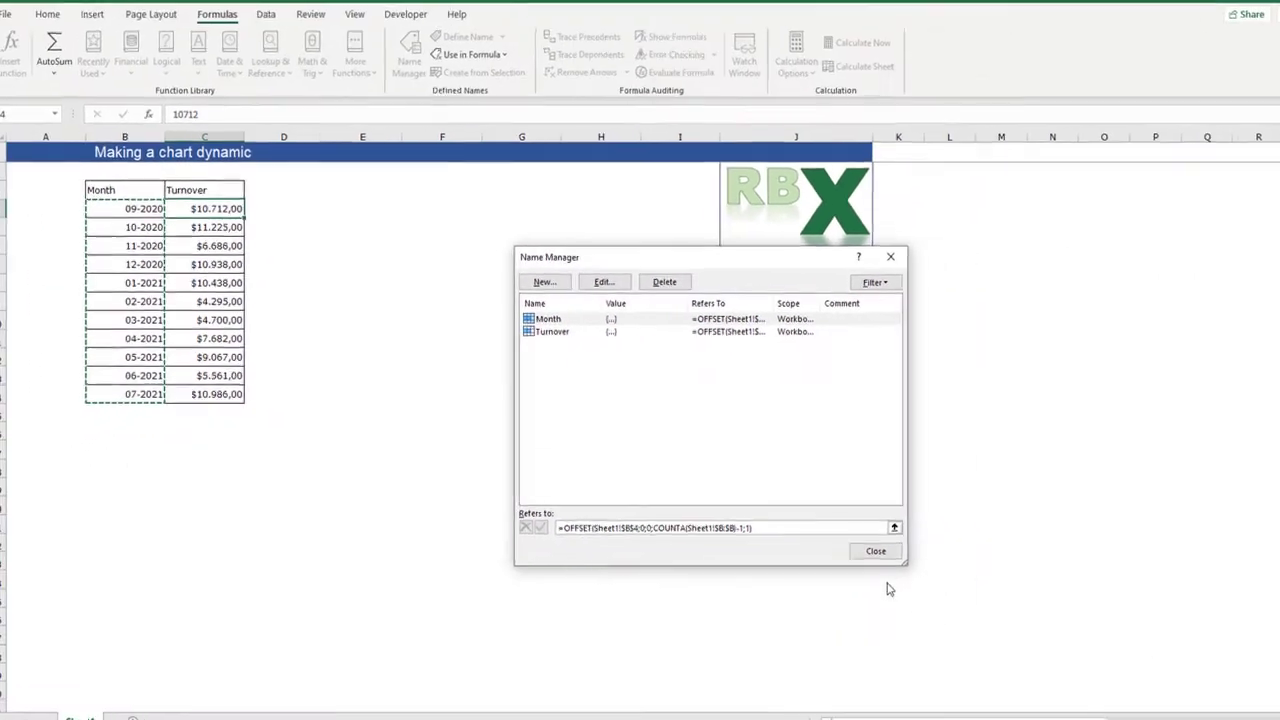
left_click(1184, 660)
left_click(785, 377)
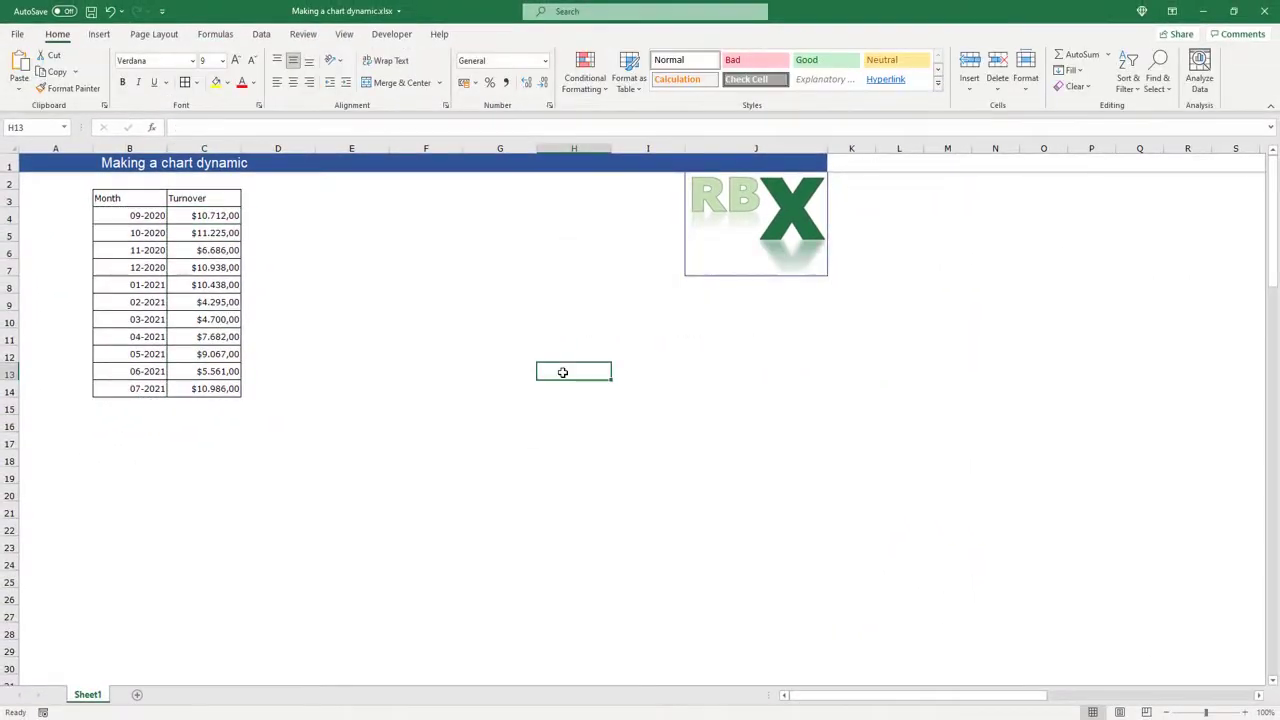
left_click(99, 34)
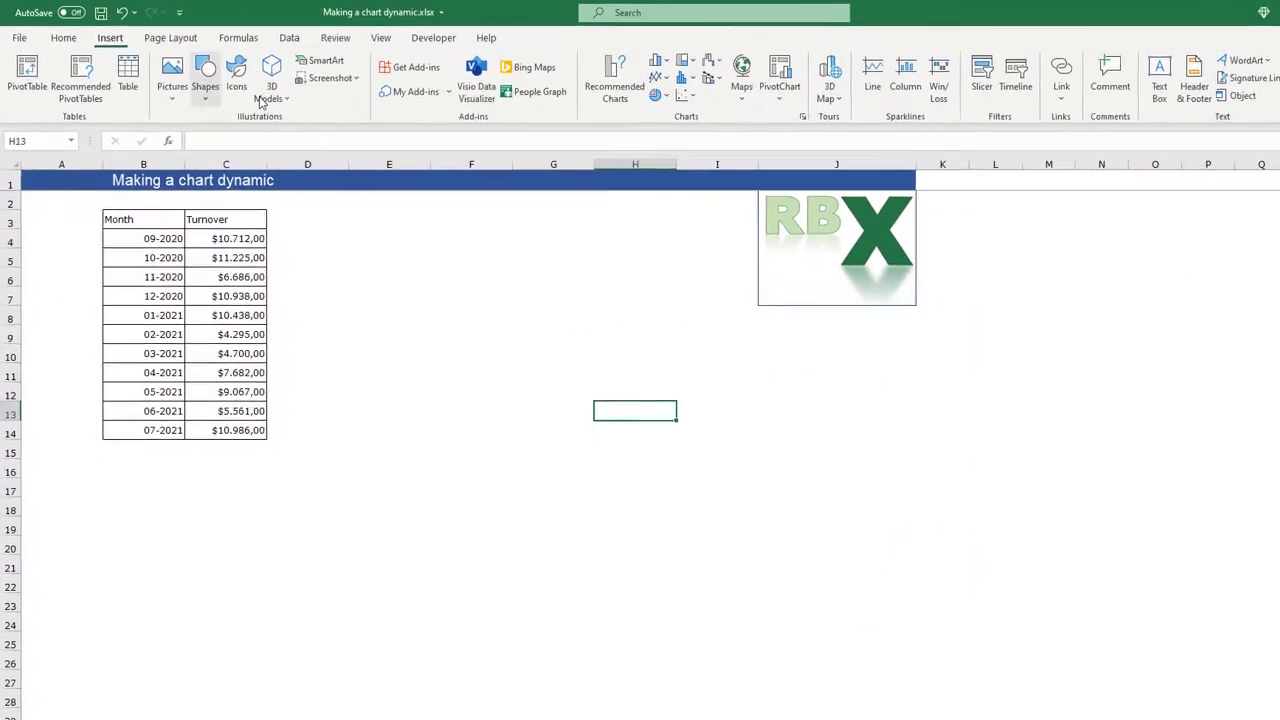
left_click(656, 77)
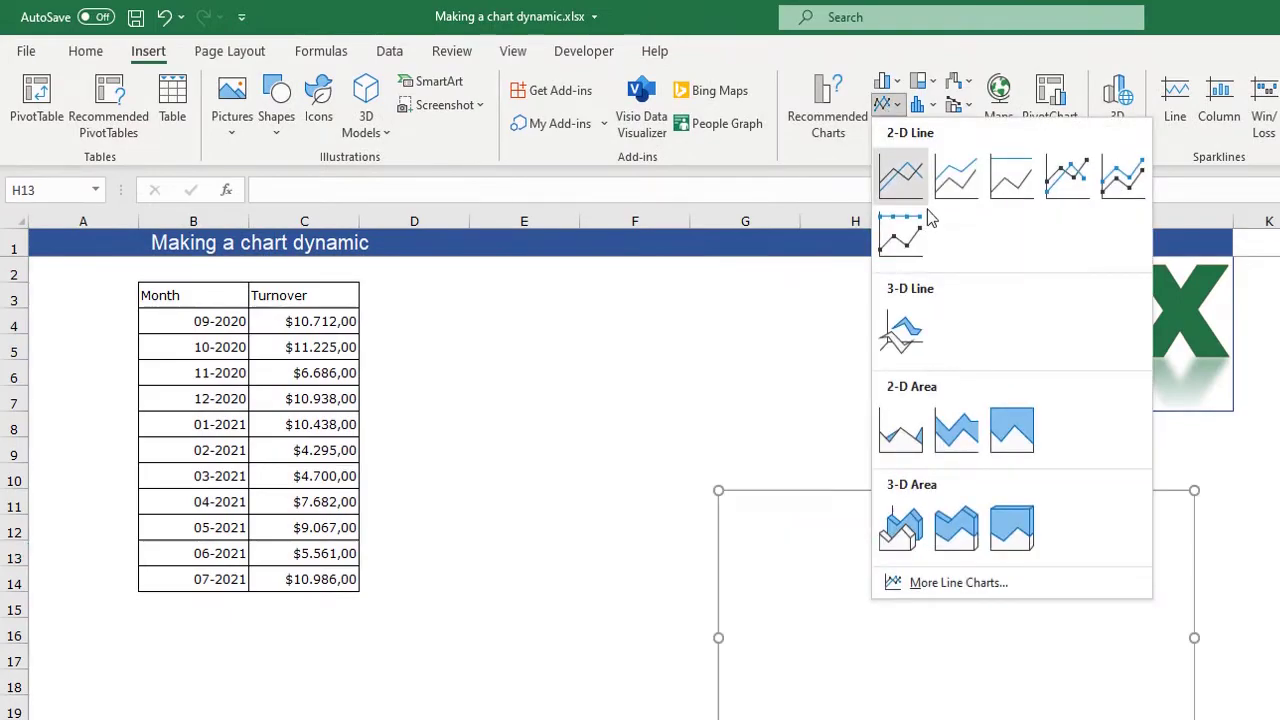
left_click(900, 178)
left_click_drag(1014, 503, 798, 347)
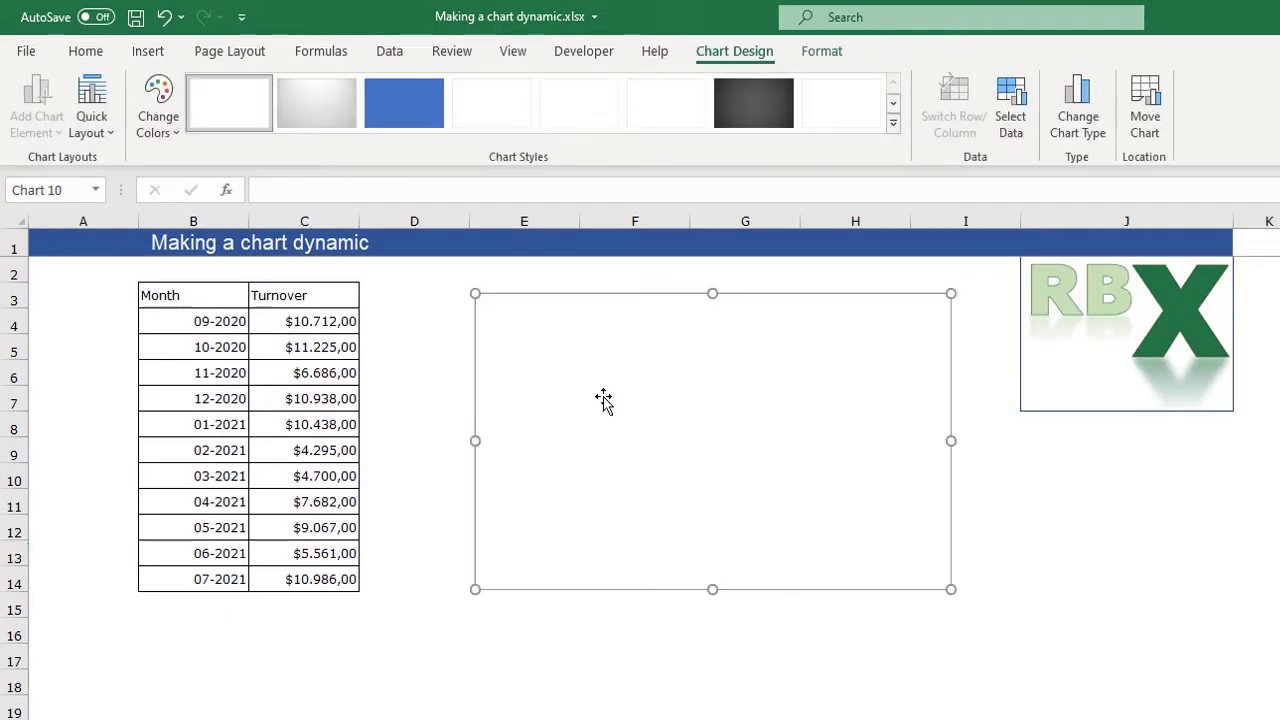
Add a chart series named from C3 with values ='Sheet1'!Turnover.
right_click(603, 397)
left_click(680, 660)
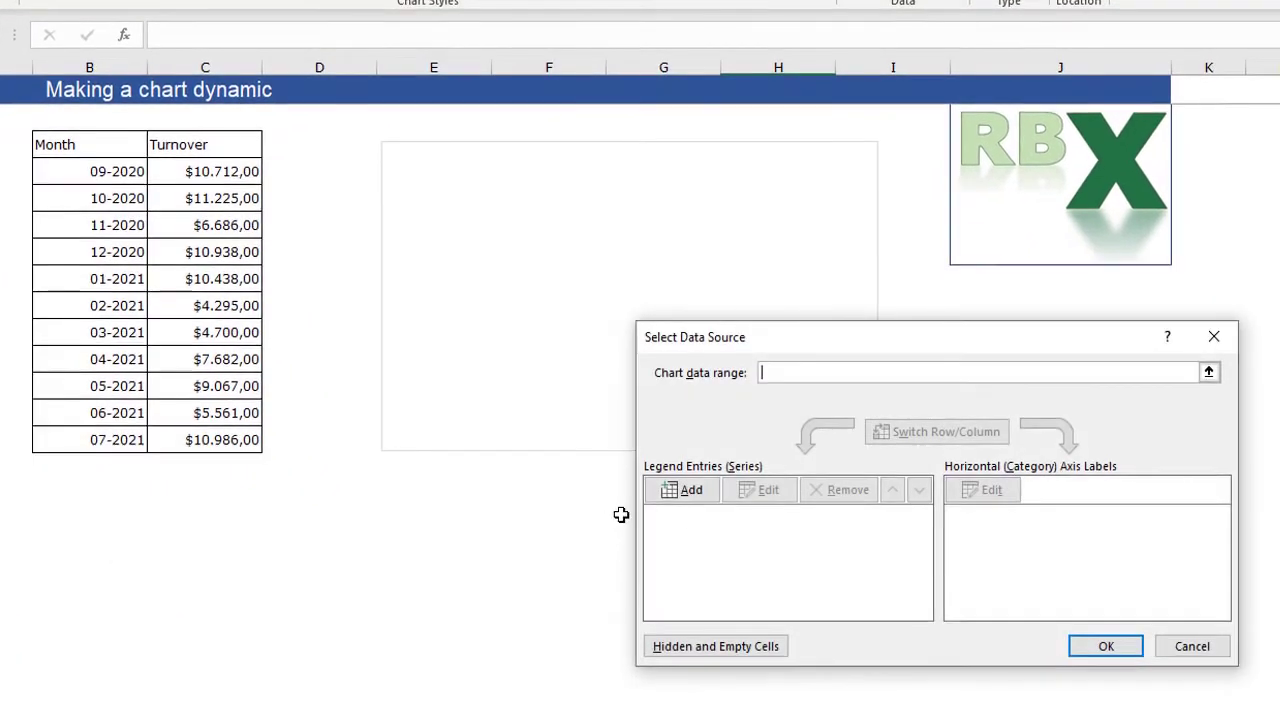
left_click(676, 490)
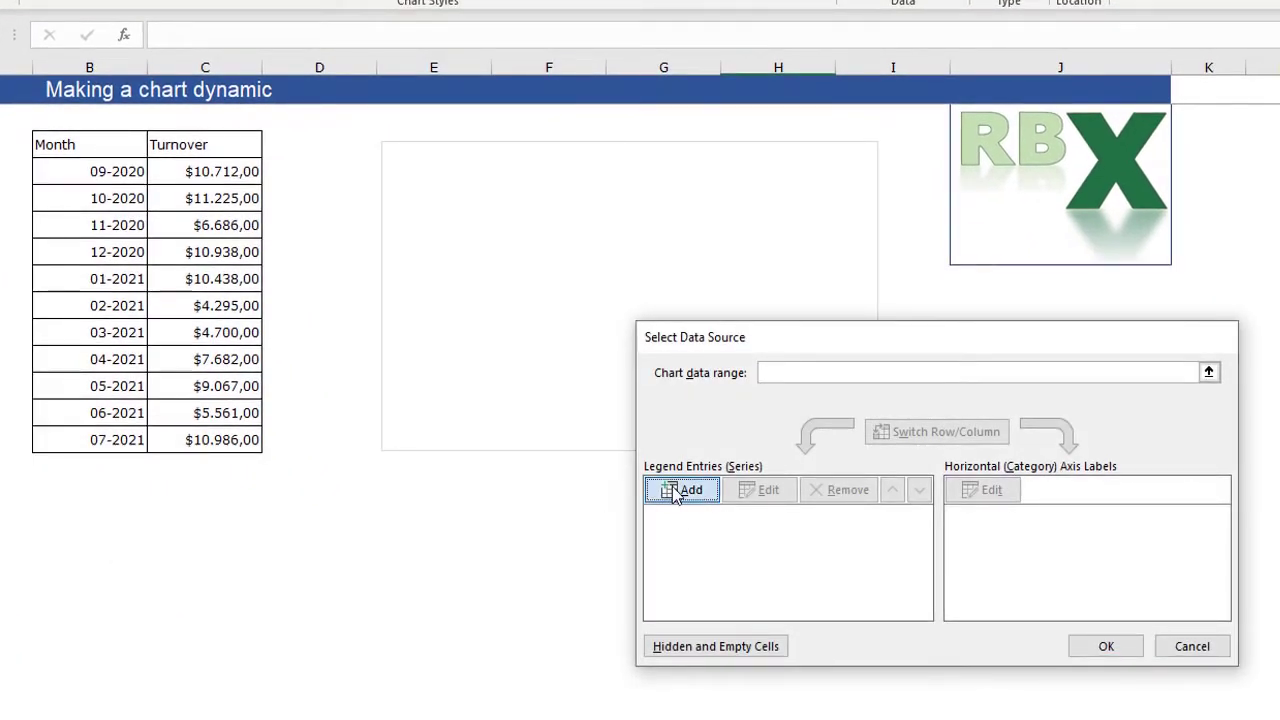
left_click(823, 476)
left_click(206, 150)
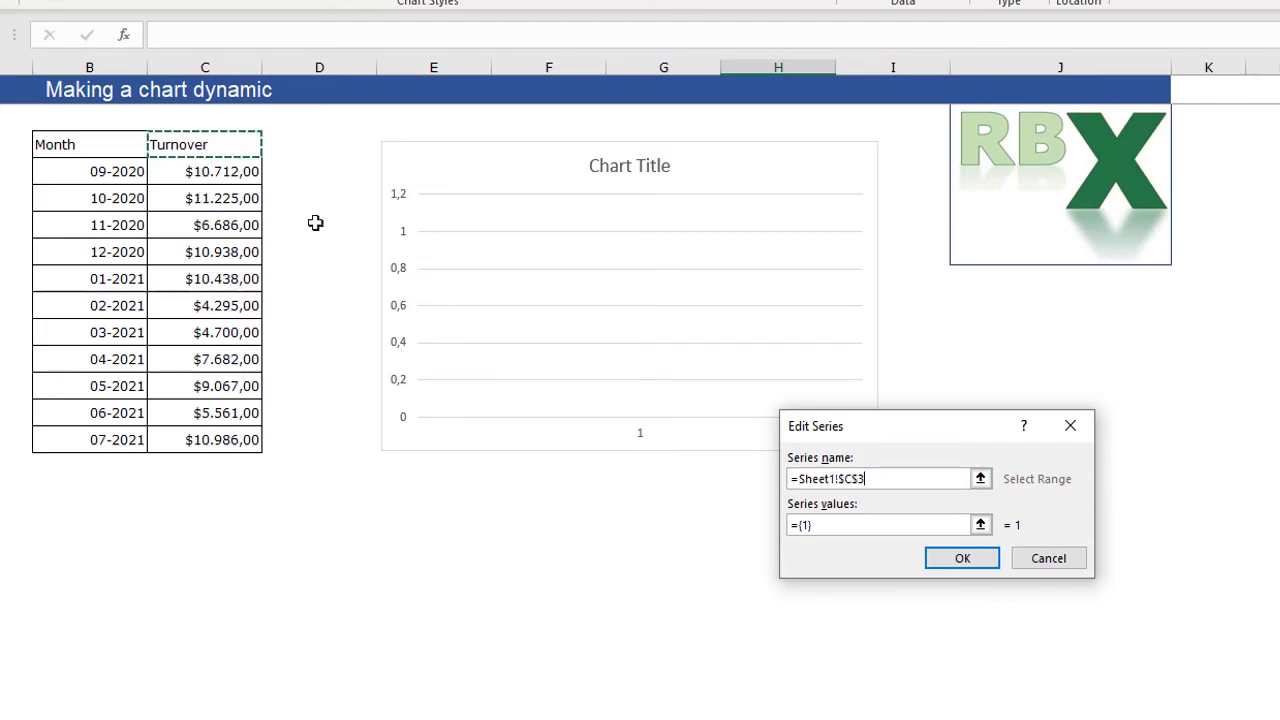
left_click(830, 526)
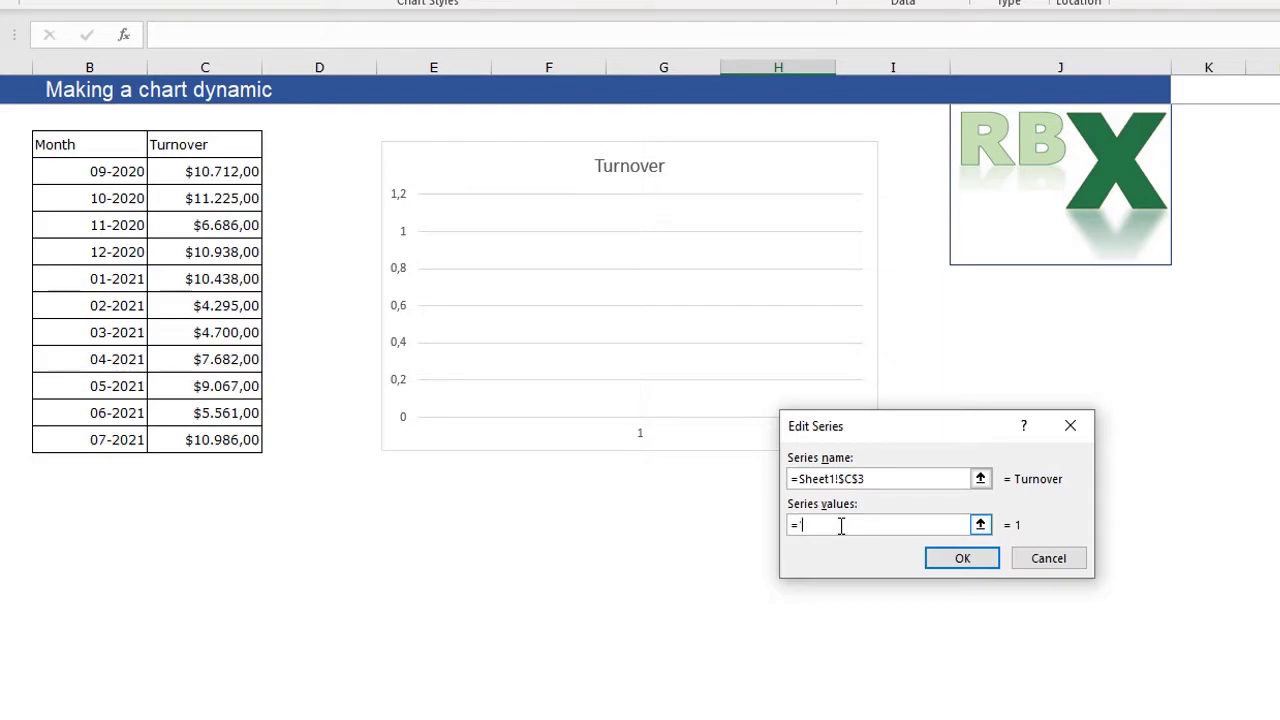
type("hee")
type("urnover")
left_click(984, 562)
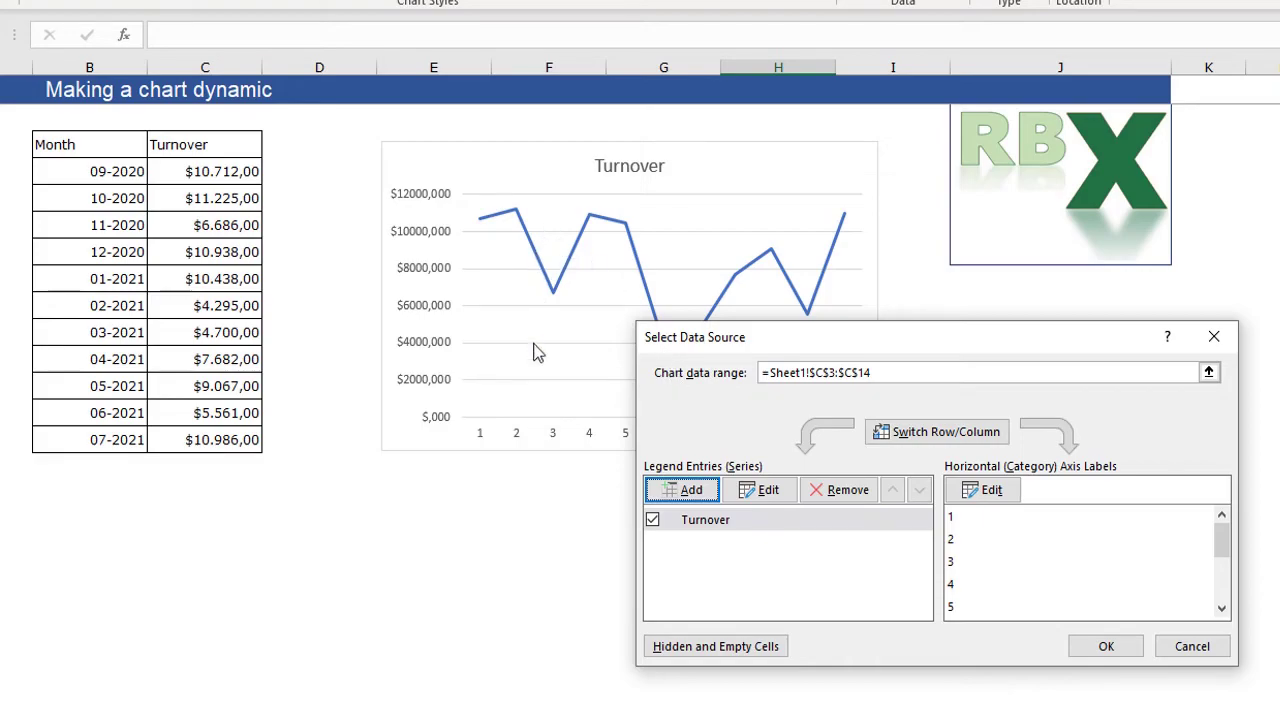
Set the chart's horizontal axis labels to ='Sheet1'!Month and apply the changes.
left_click_drag(838, 346, 673, 503)
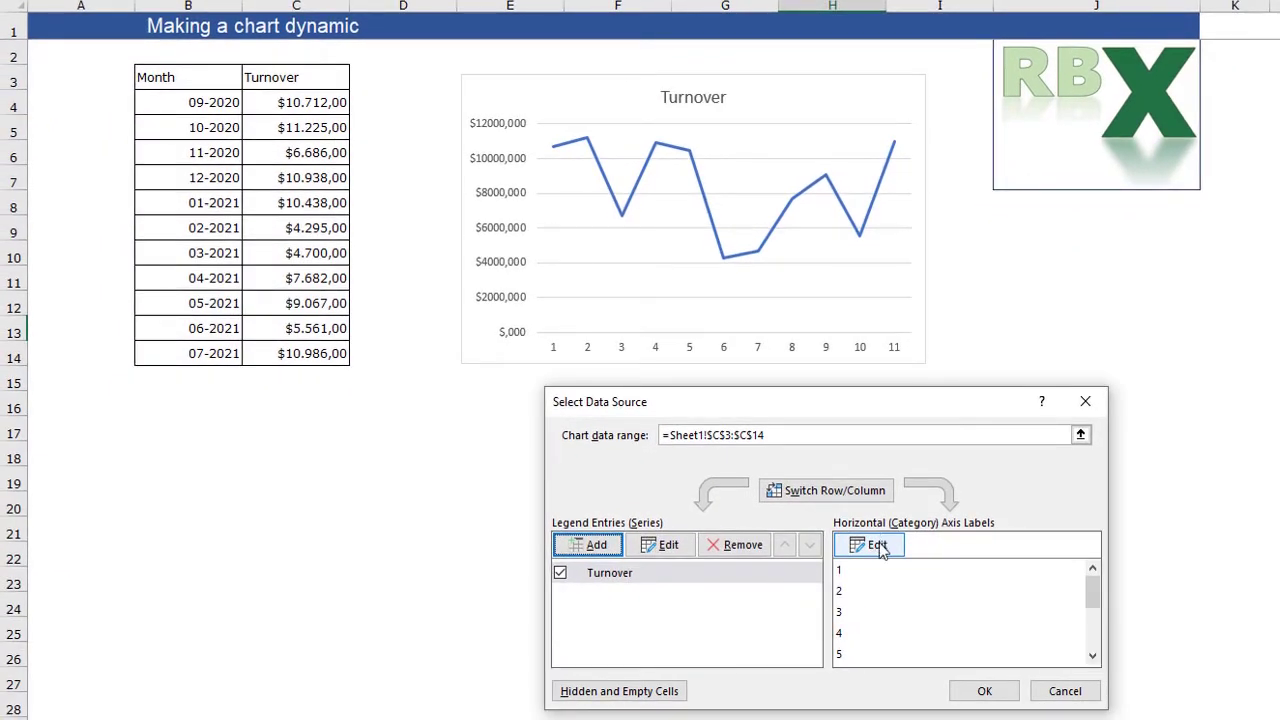
left_click(876, 545)
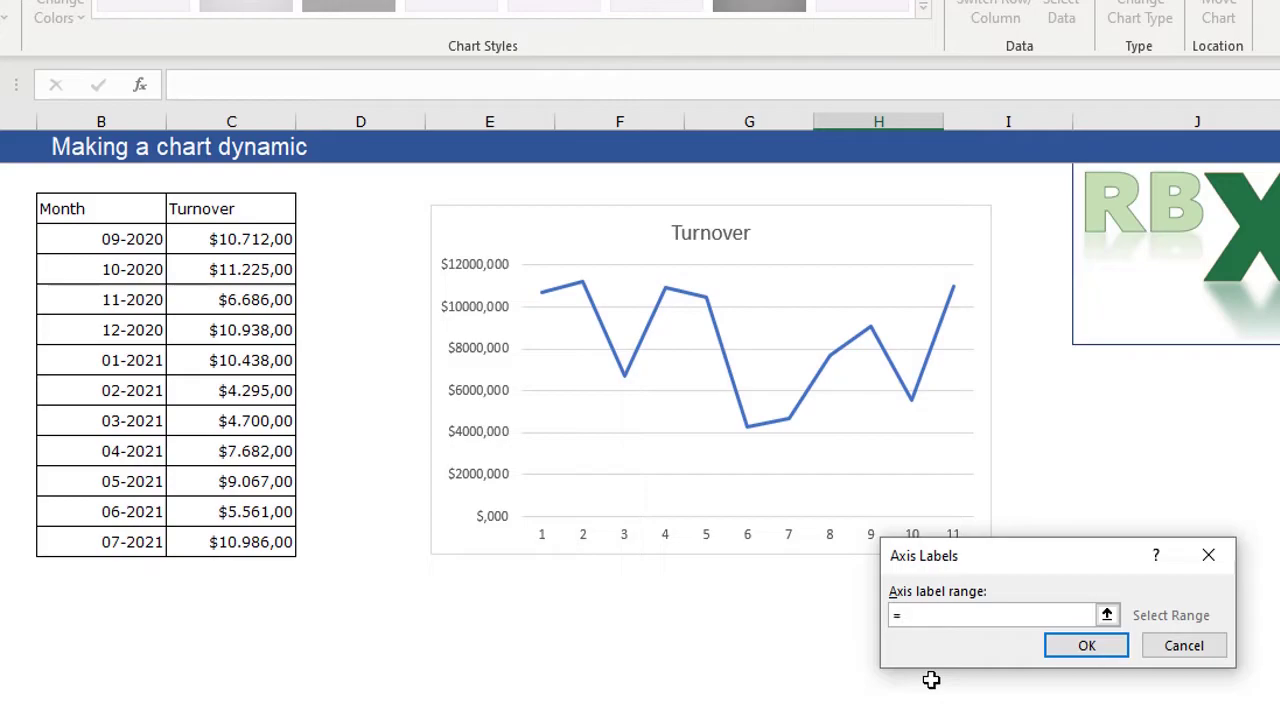
type("'Sheet1'!")
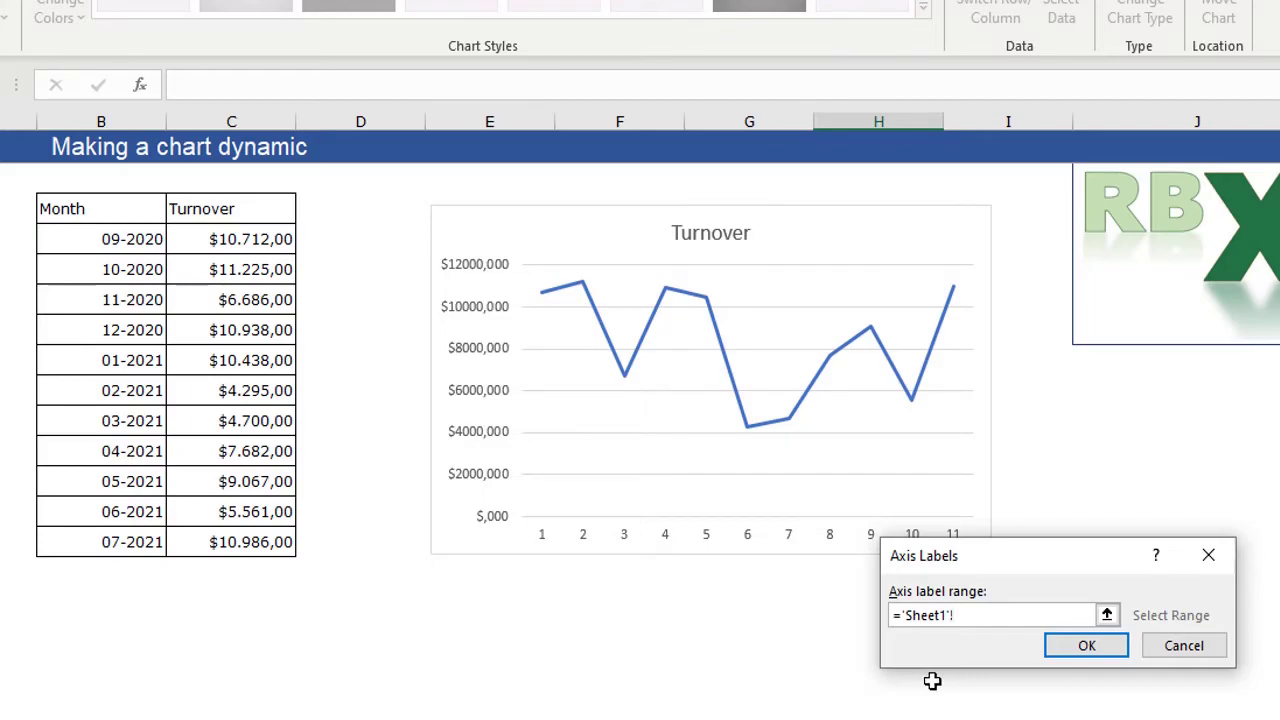
type("Month")
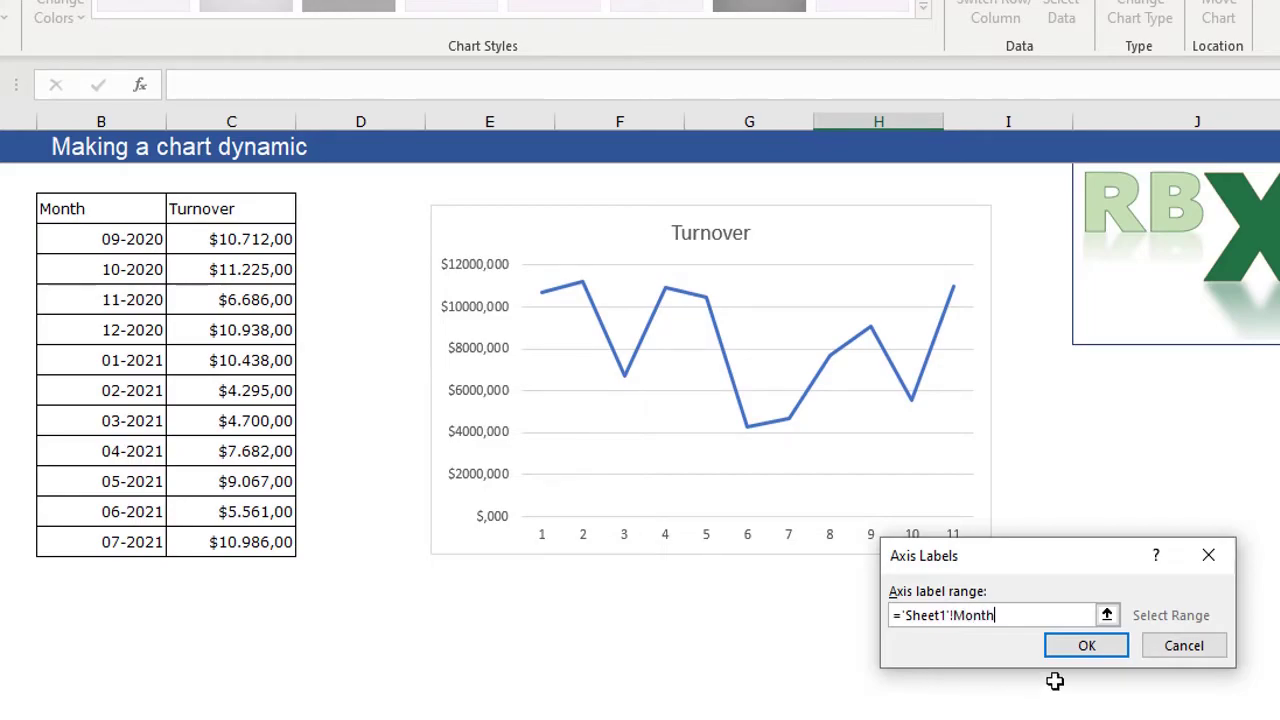
left_click(1086, 645)
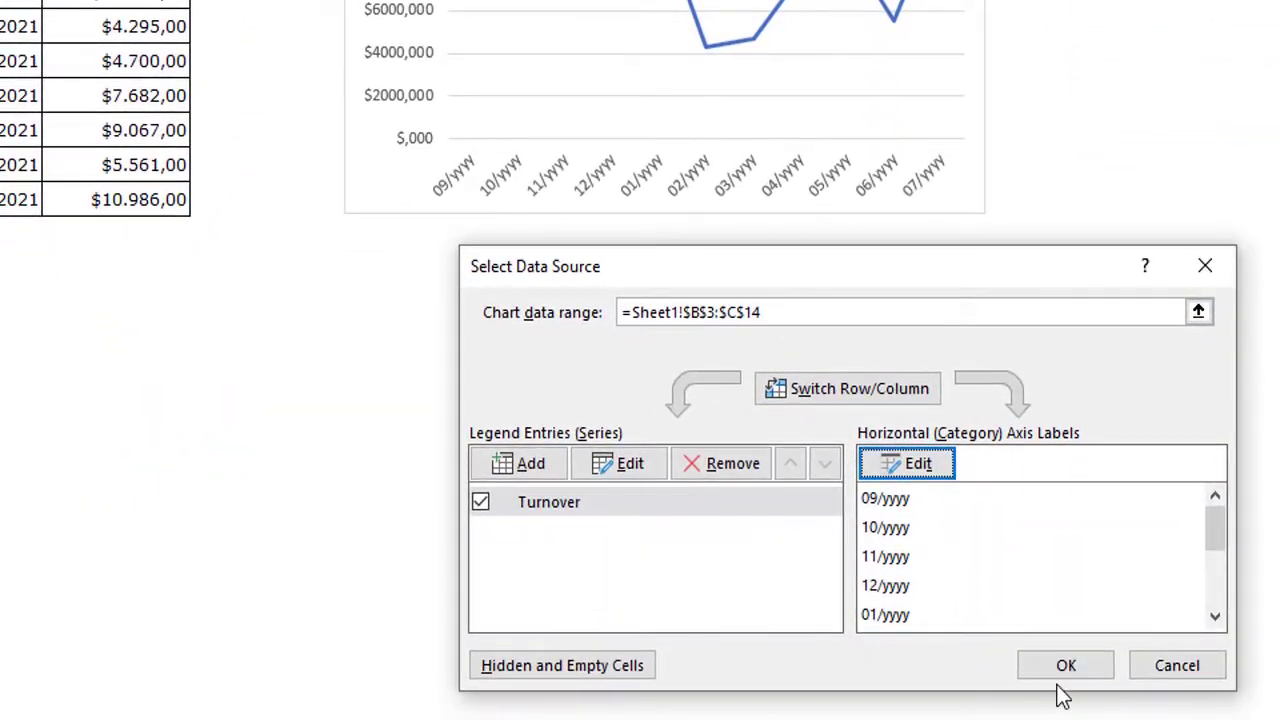
left_click(1065, 710)
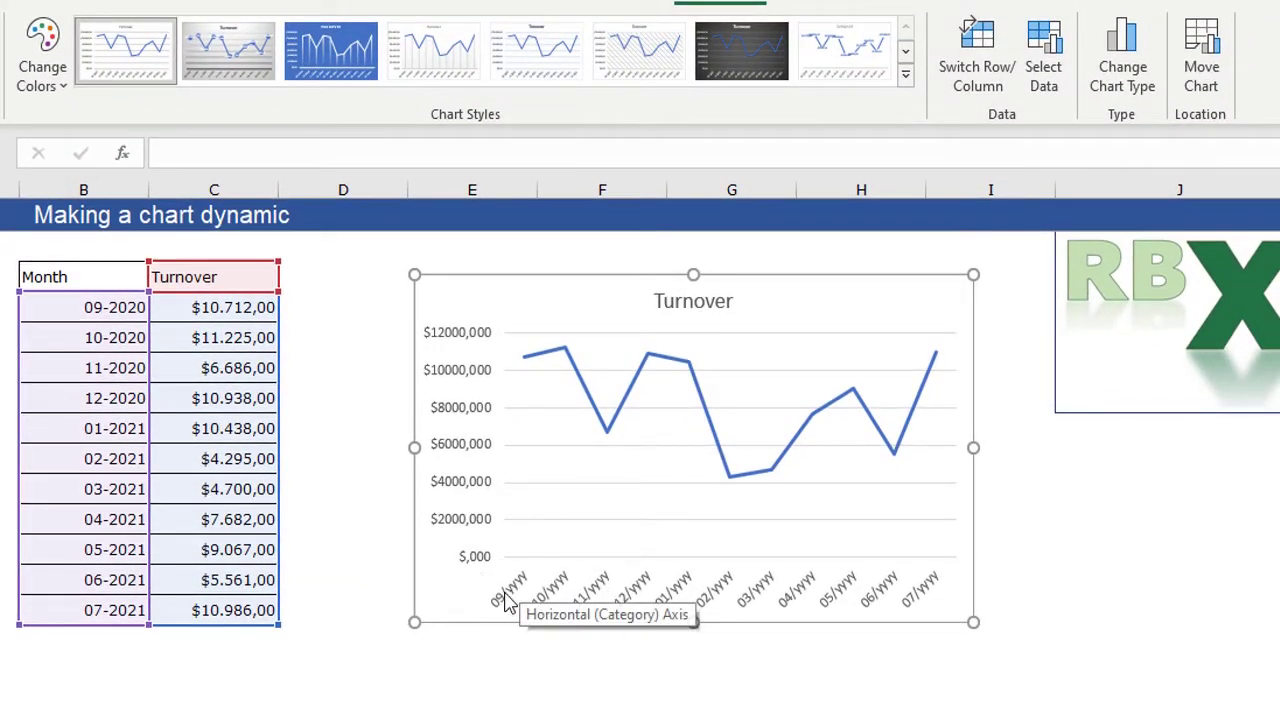
Re-enter the 01-2021 date in B8 so the axis shows 09-2020 through 07-2021.
left_click(112, 450)
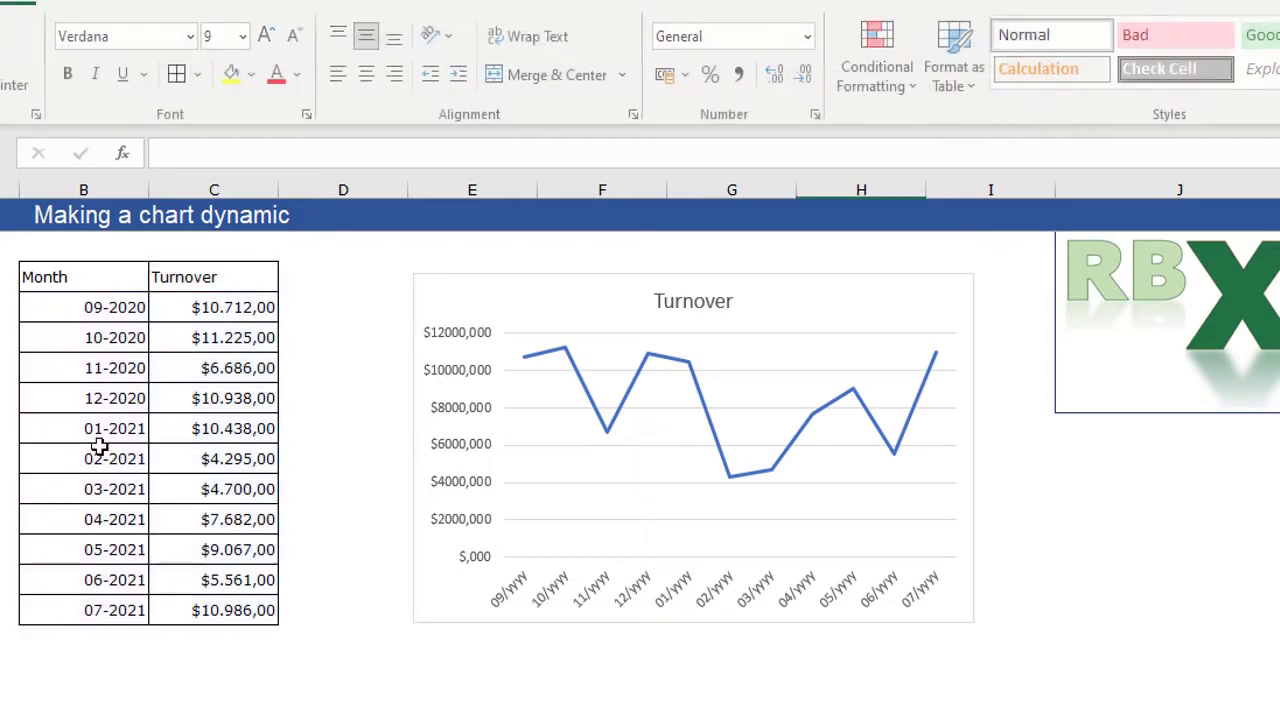
left_click(100, 428)
left_click(239, 155)
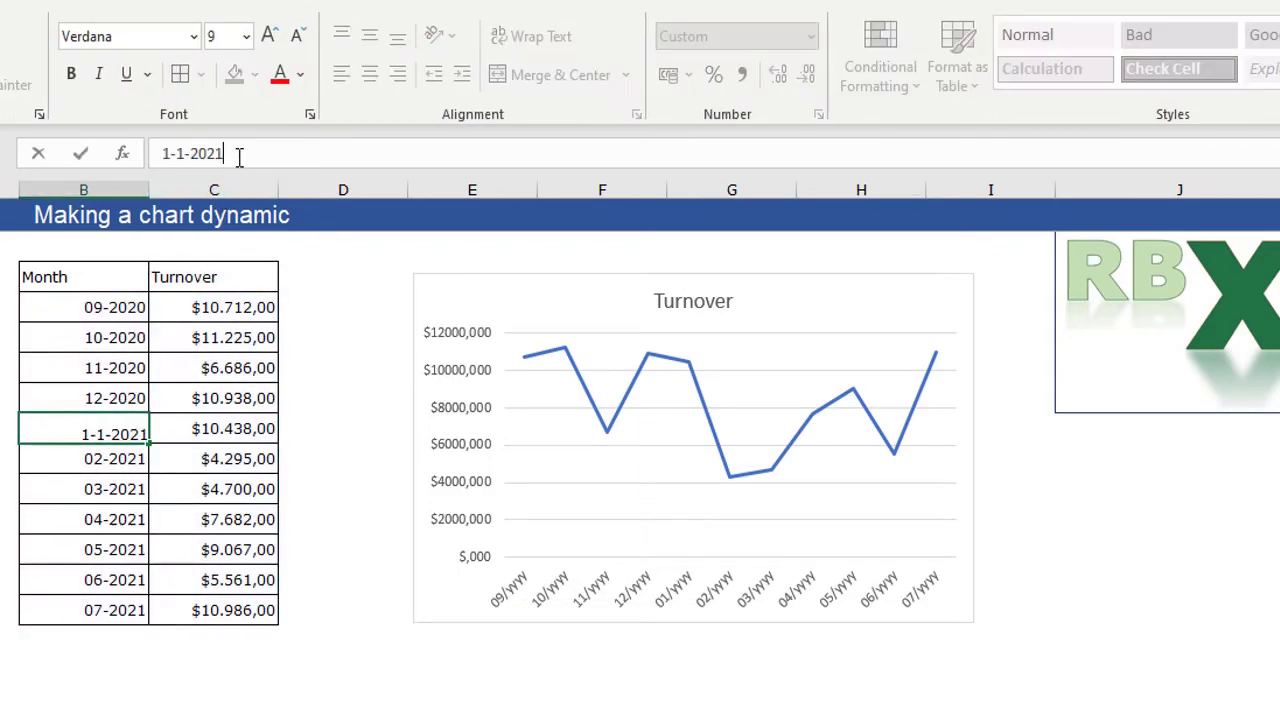
key("Return")
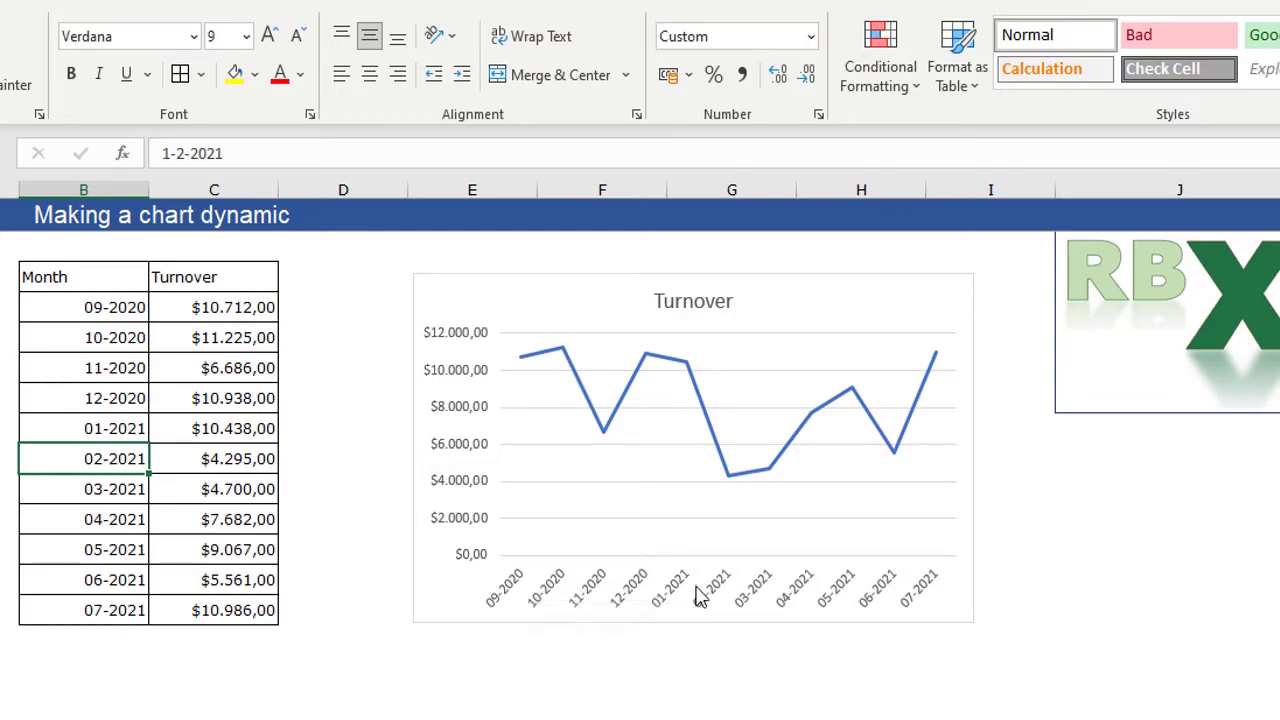
left_click(680, 690)
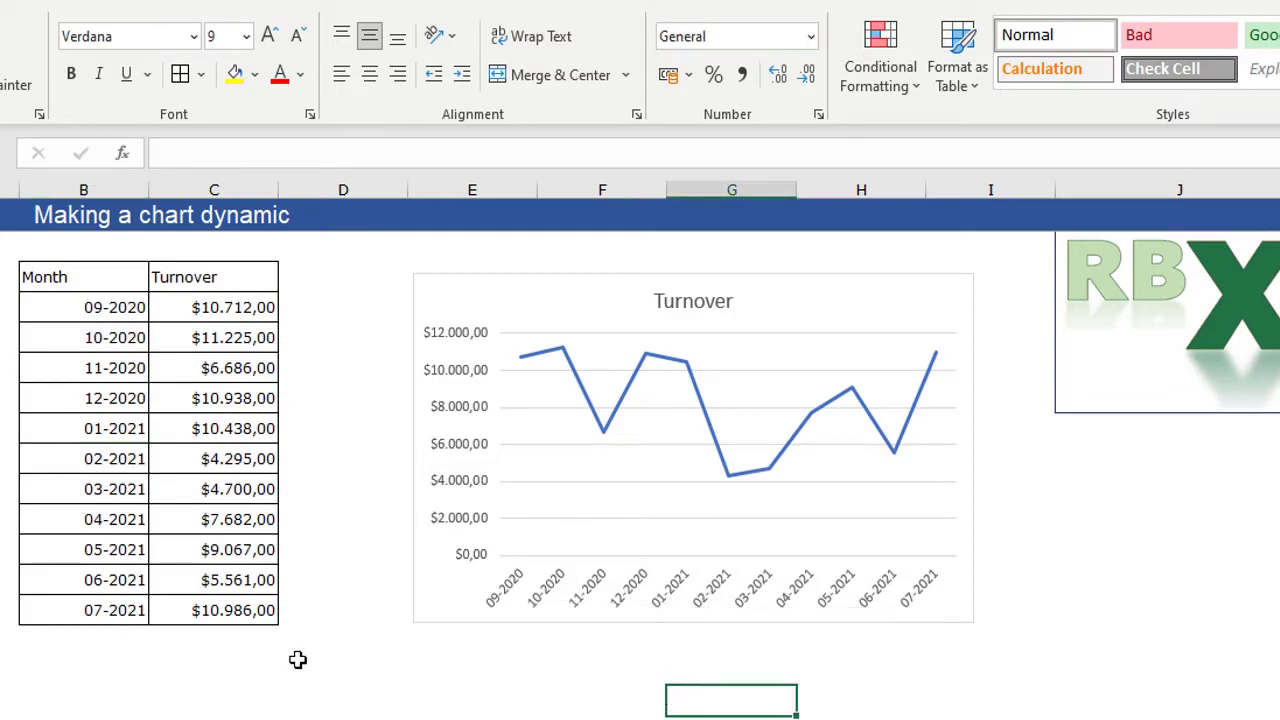
left_click(70, 636)
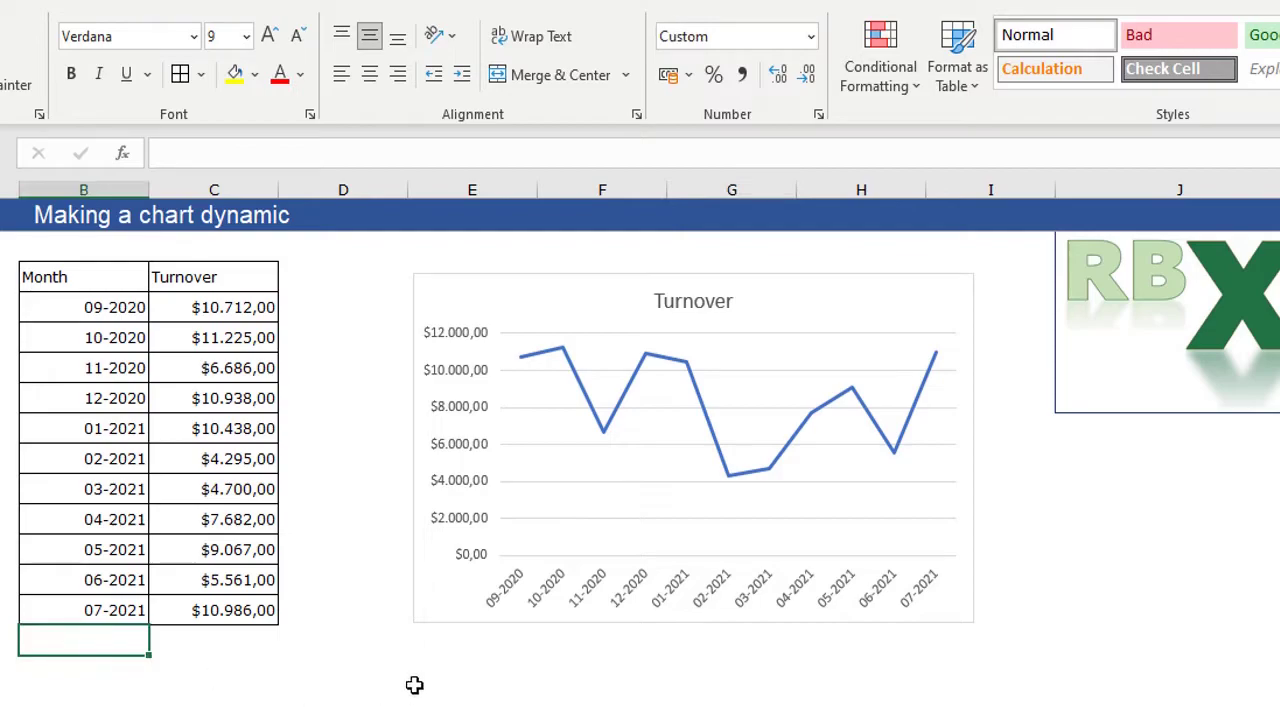
Add month 08-2021 with turnover 5600 below the table.
type("8")
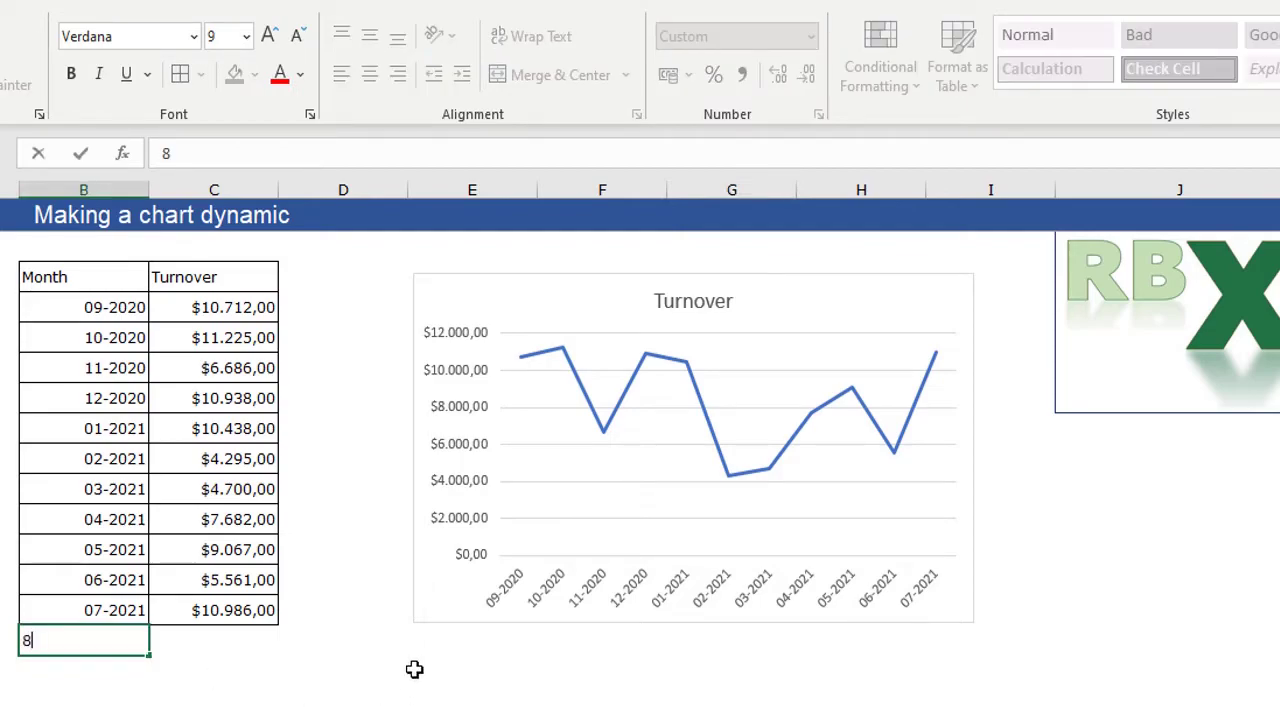
type("-2021")
key("Return")
key("Up")
key("Right")
type("5600")
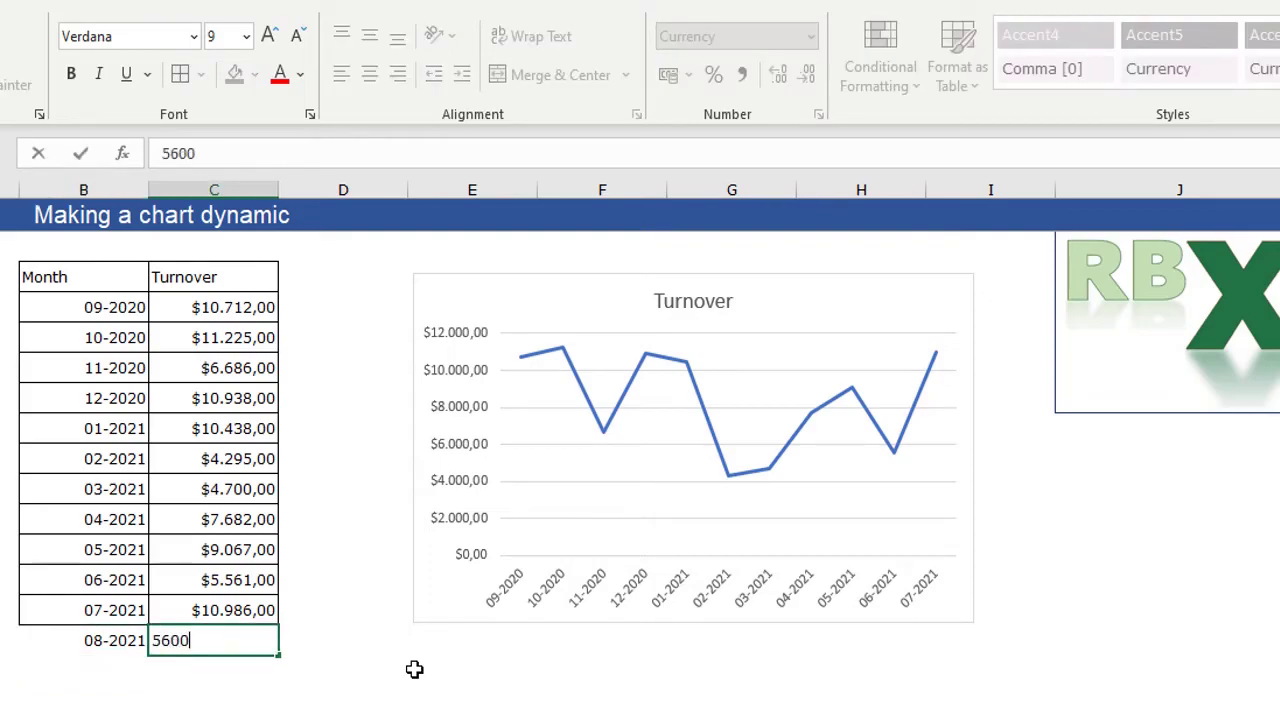
key("Return")
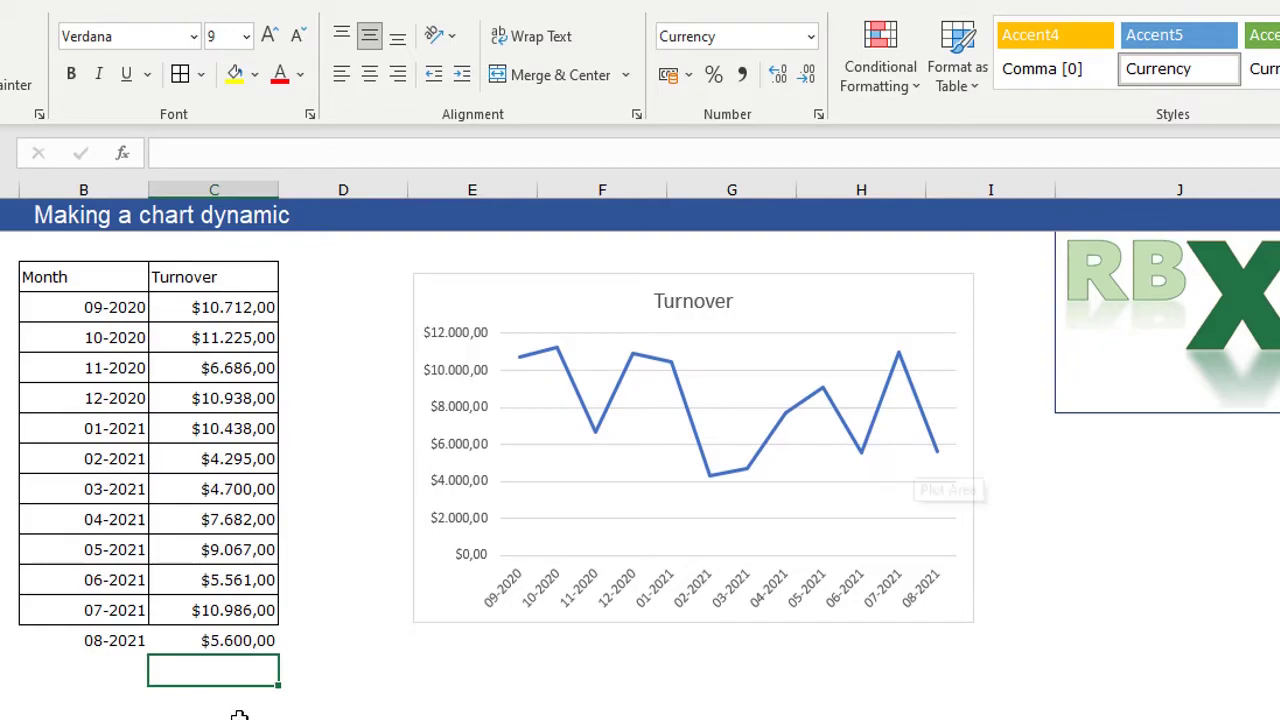
Add 09-2021 with turnover 11200 and 10-2021 with turnover 7800.
left_click(75, 662)
type("9-2021")
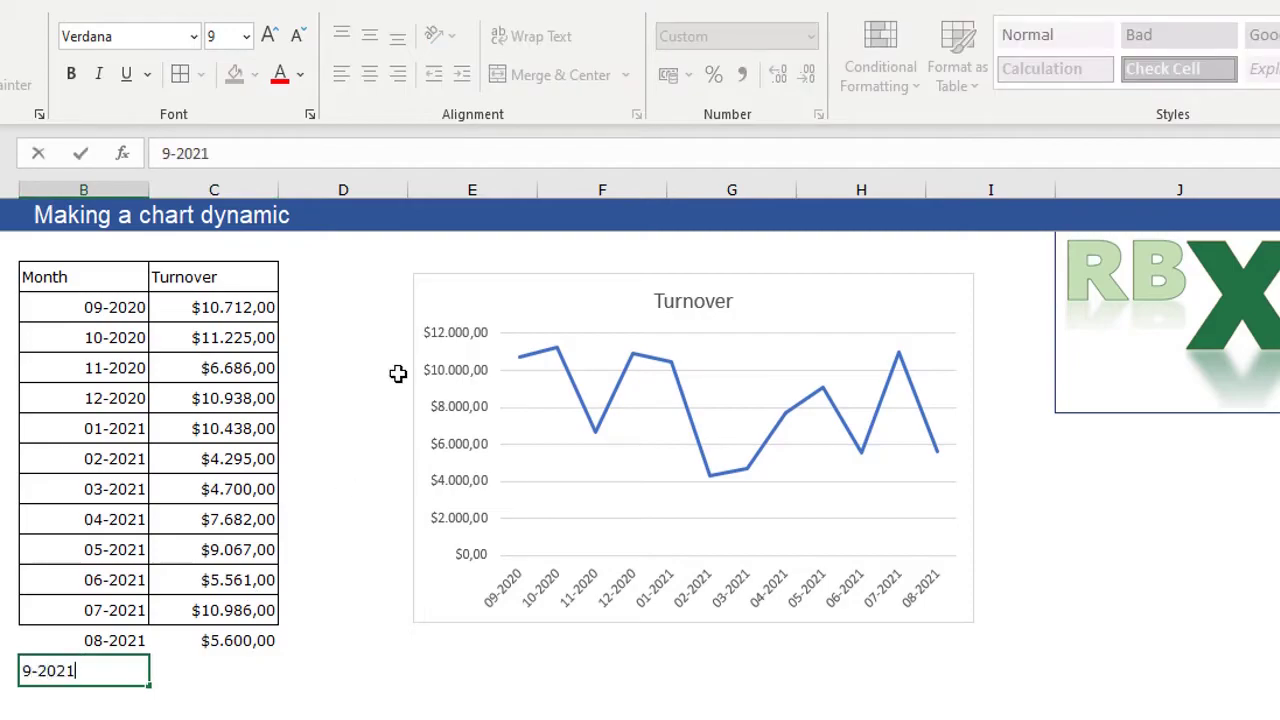
key("Return")
key("Up")
key("Right")
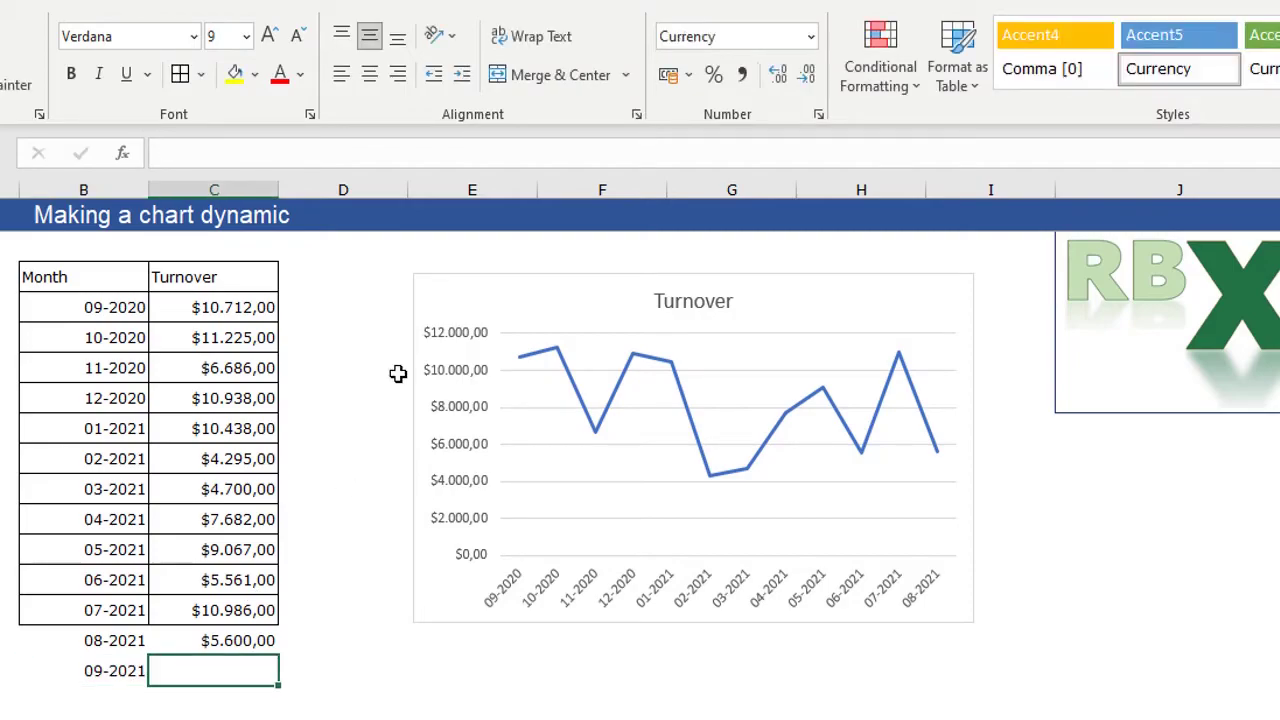
type("11200")
key("Left")
type("10-2021")
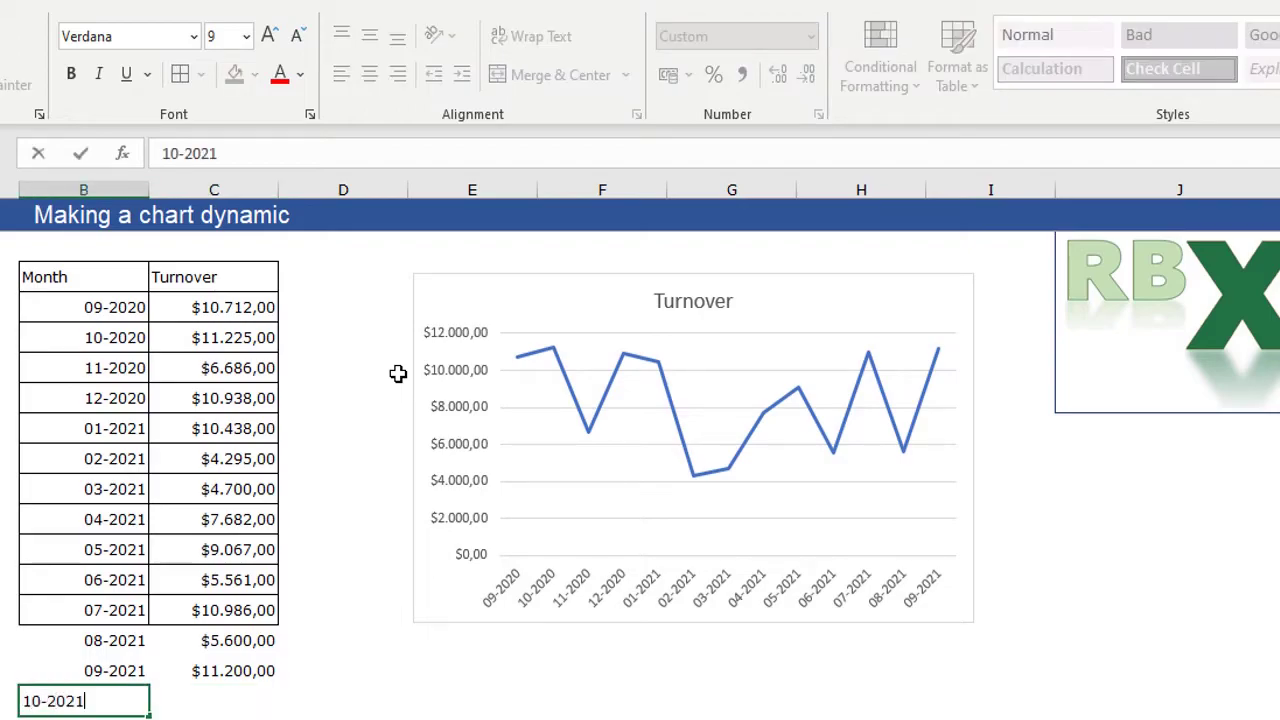
key("Tab")
type("7800")
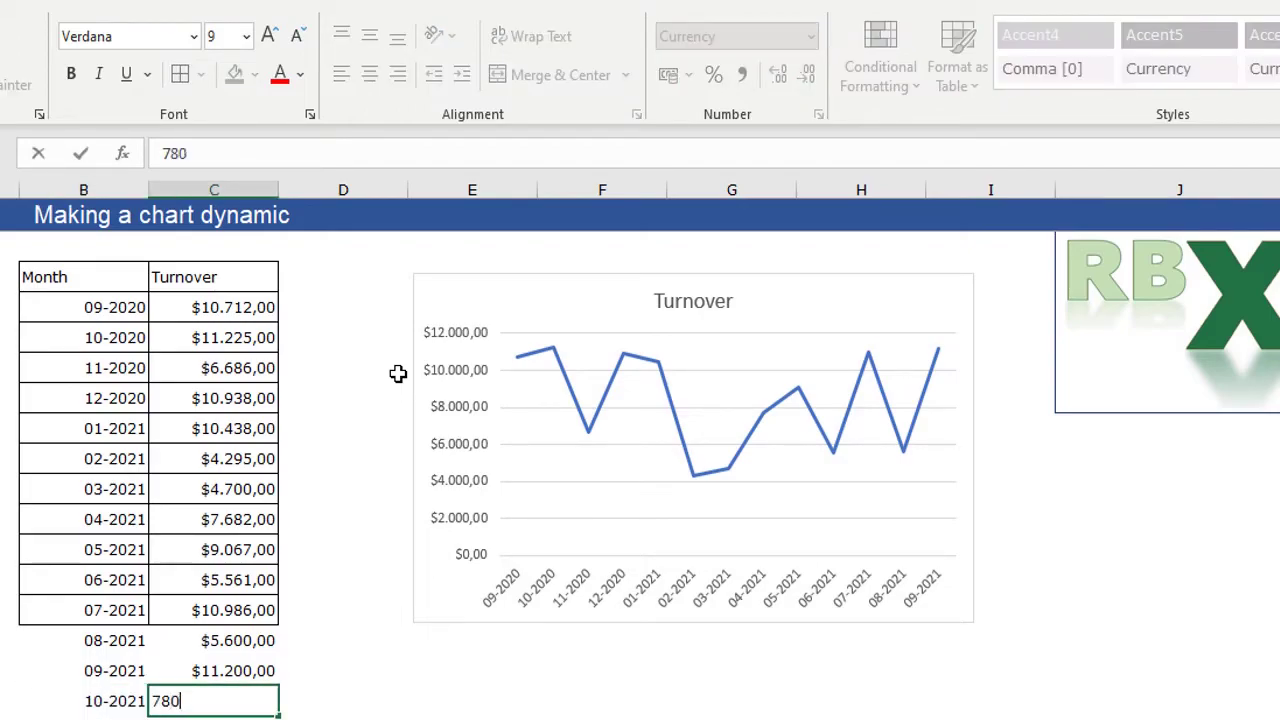
key("Return")
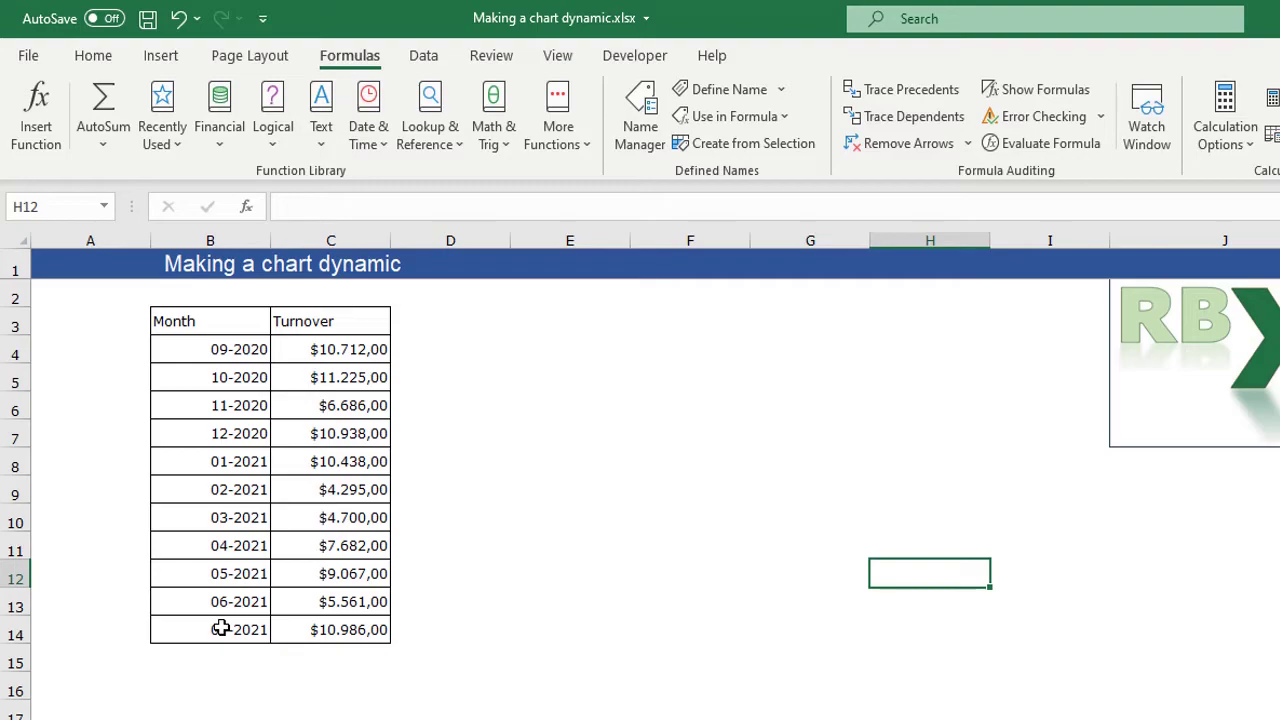
left_click_drag(220, 628, 338, 492)
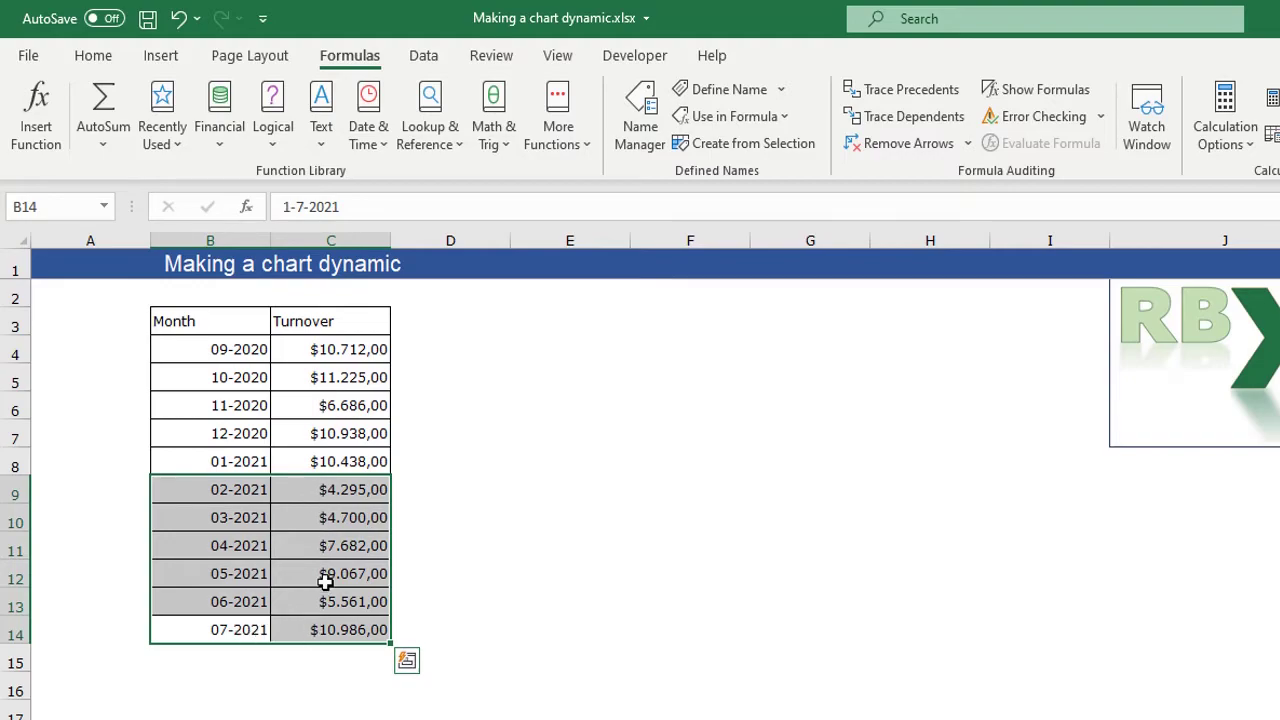
left_click_drag(341, 657, 226, 520)
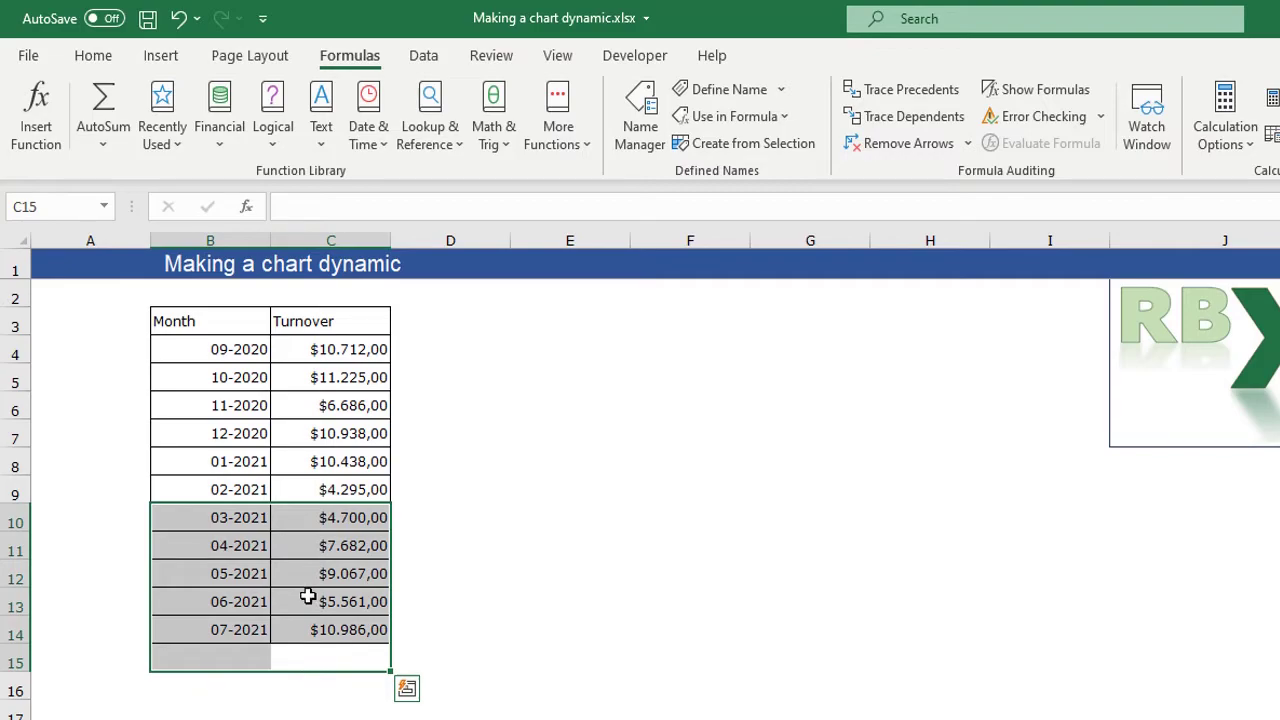
left_click(440, 468)
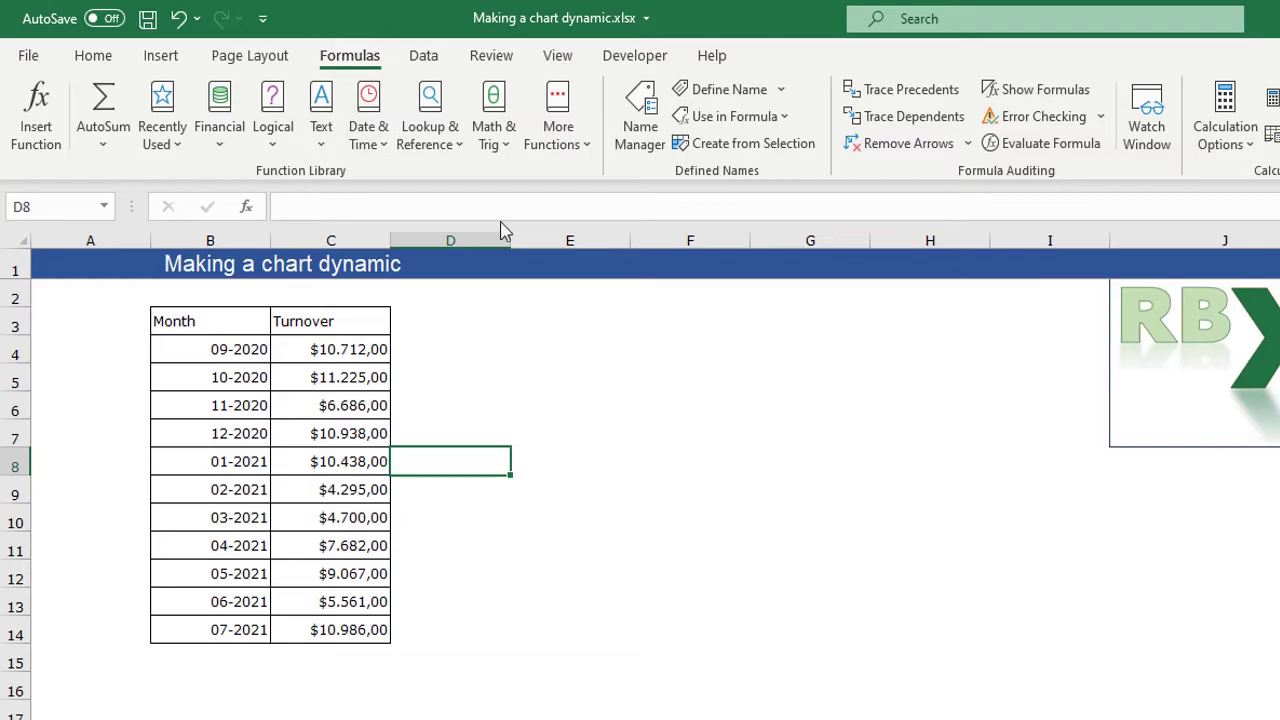
In Name Manager, change the Turnover OFFSET start cell from Sheet1!$C$4 to $C$3.
left_click(640, 112)
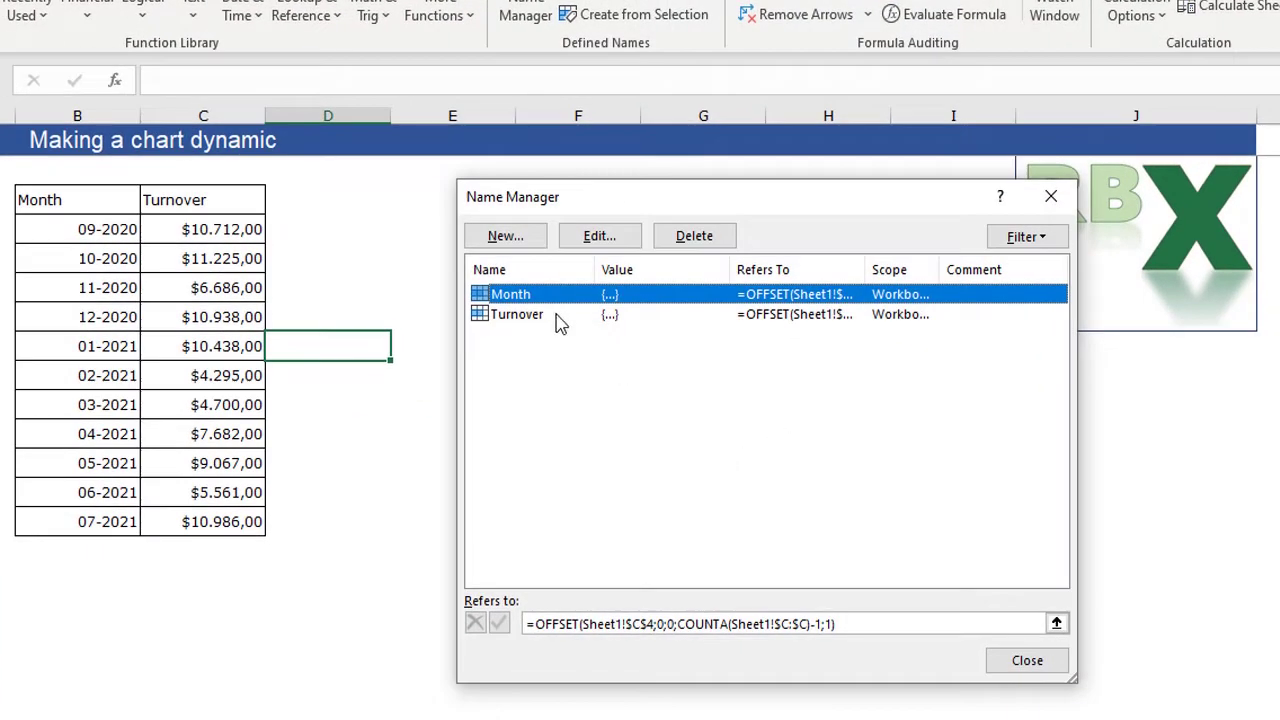
left_click(528, 324)
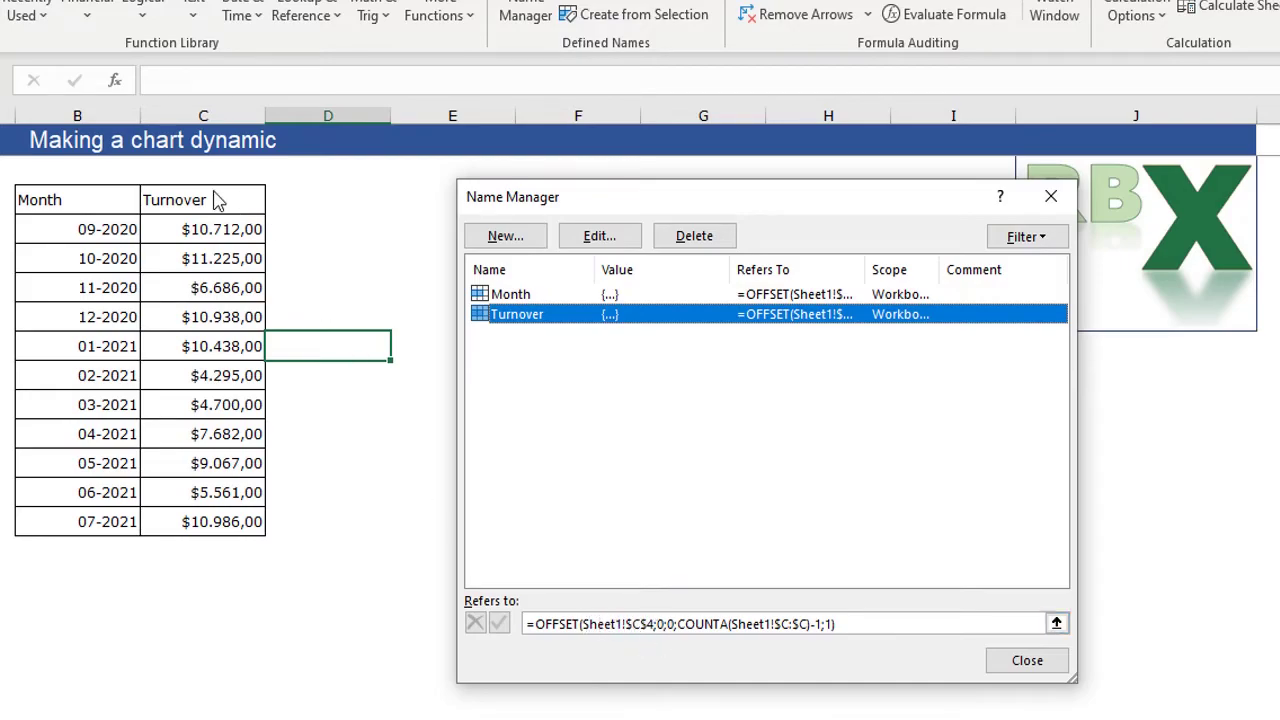
left_click(657, 624)
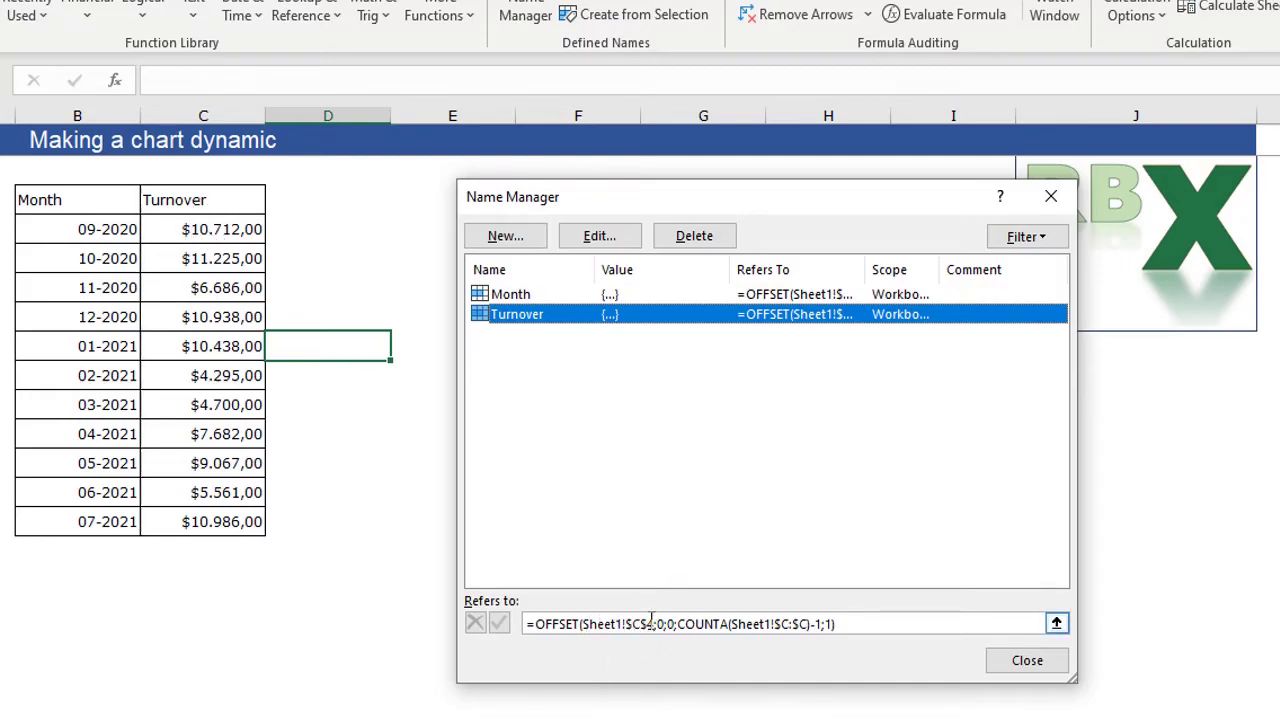
key("Delete")
type("3")
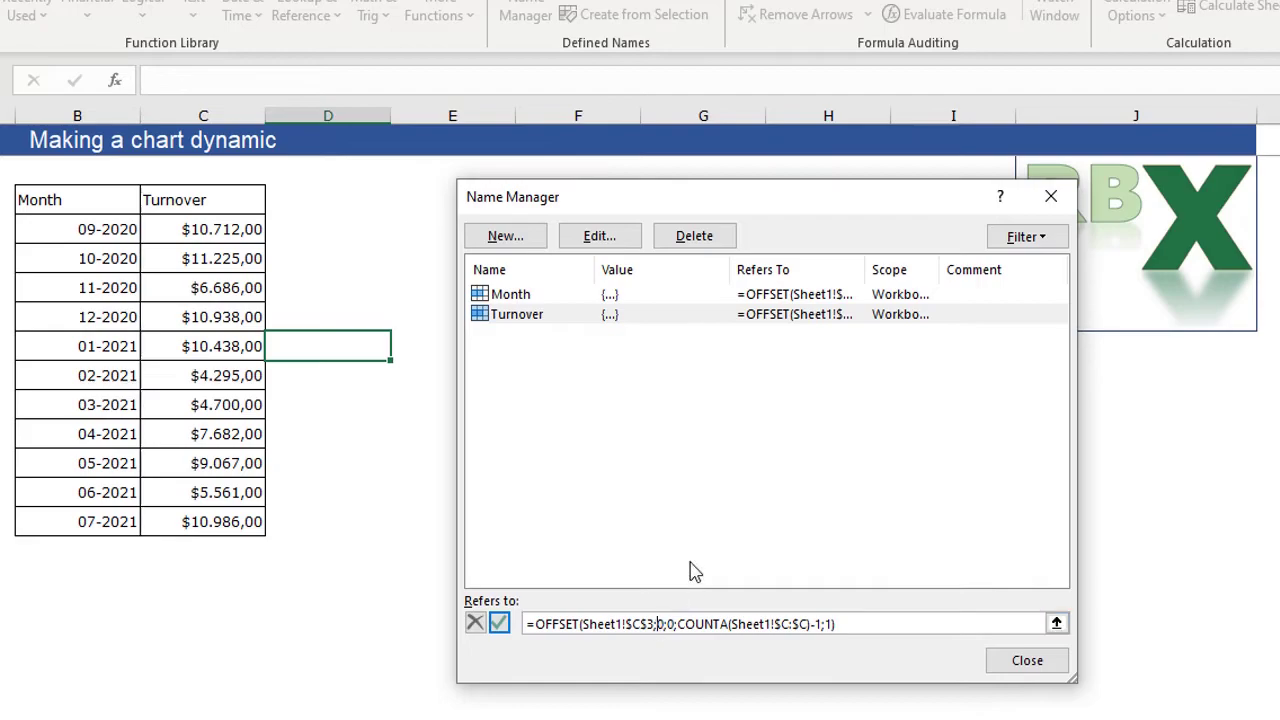
Replace Turnover's first offset argument with COUNTA(Sheet1!$C:$C)-1.
key("Delete")
key("Delete")
type("COUNTA(")
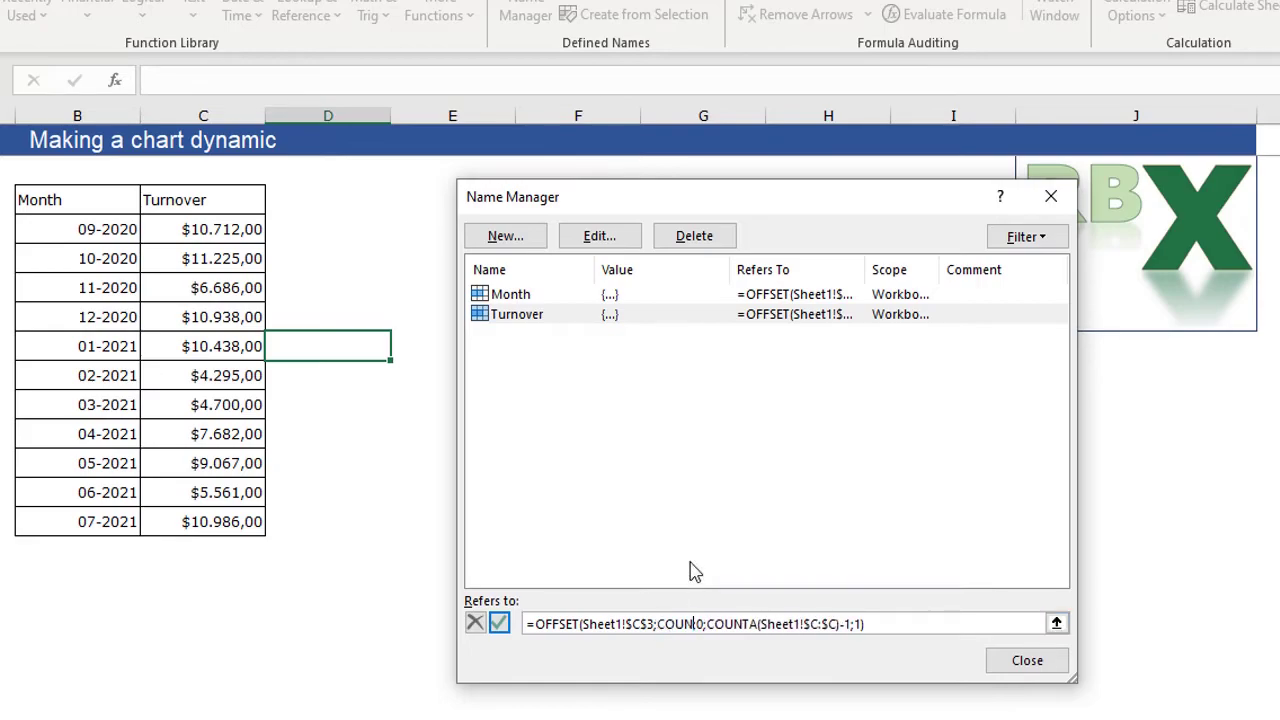
type("(")
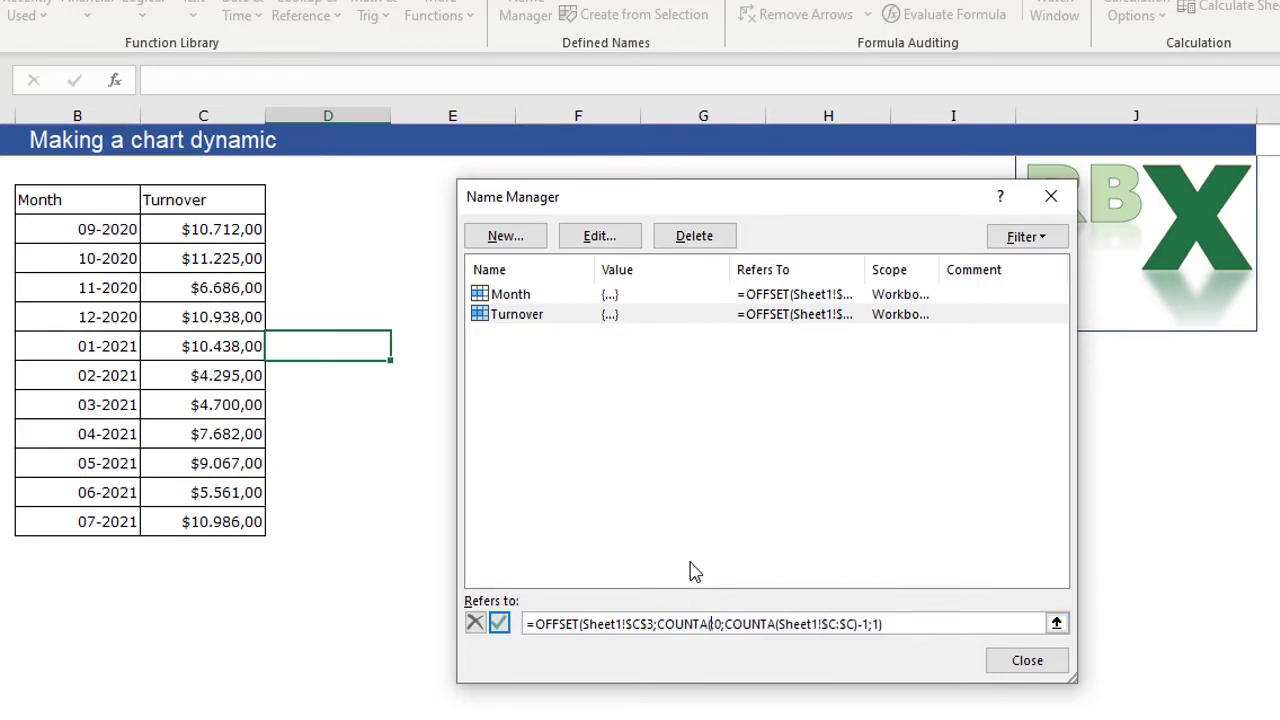
type("C:C);")
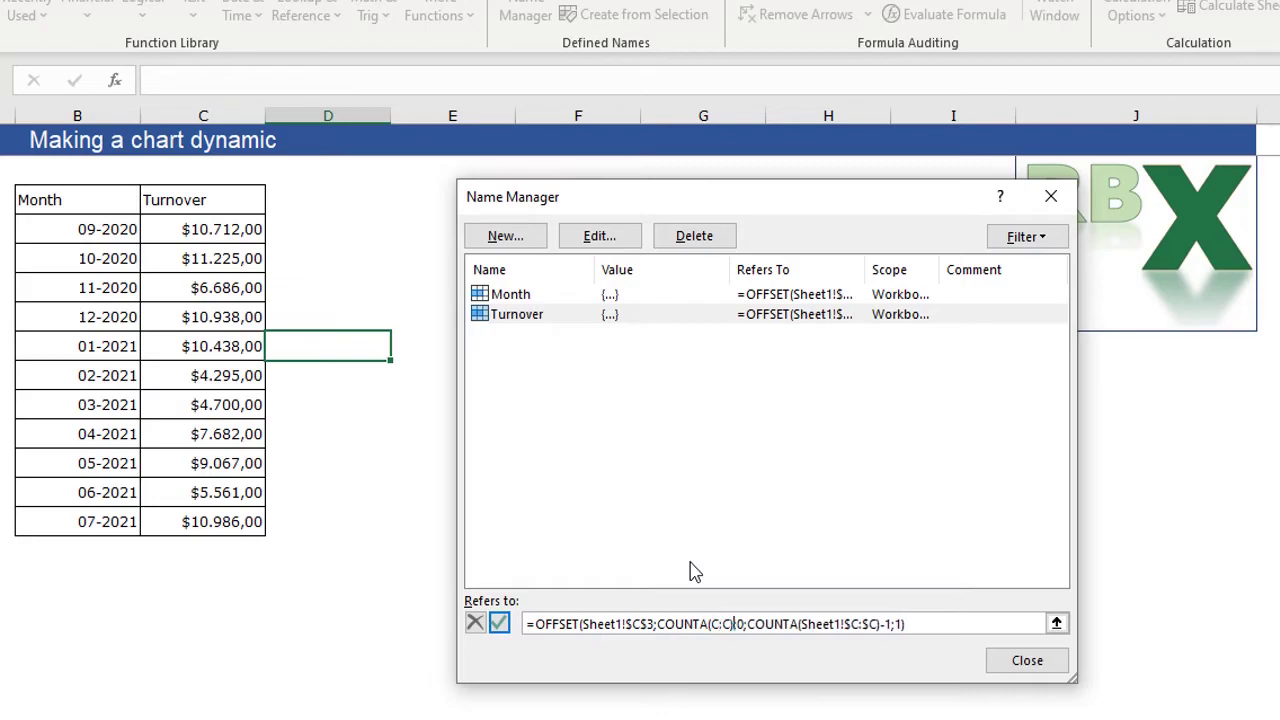
key("F4")
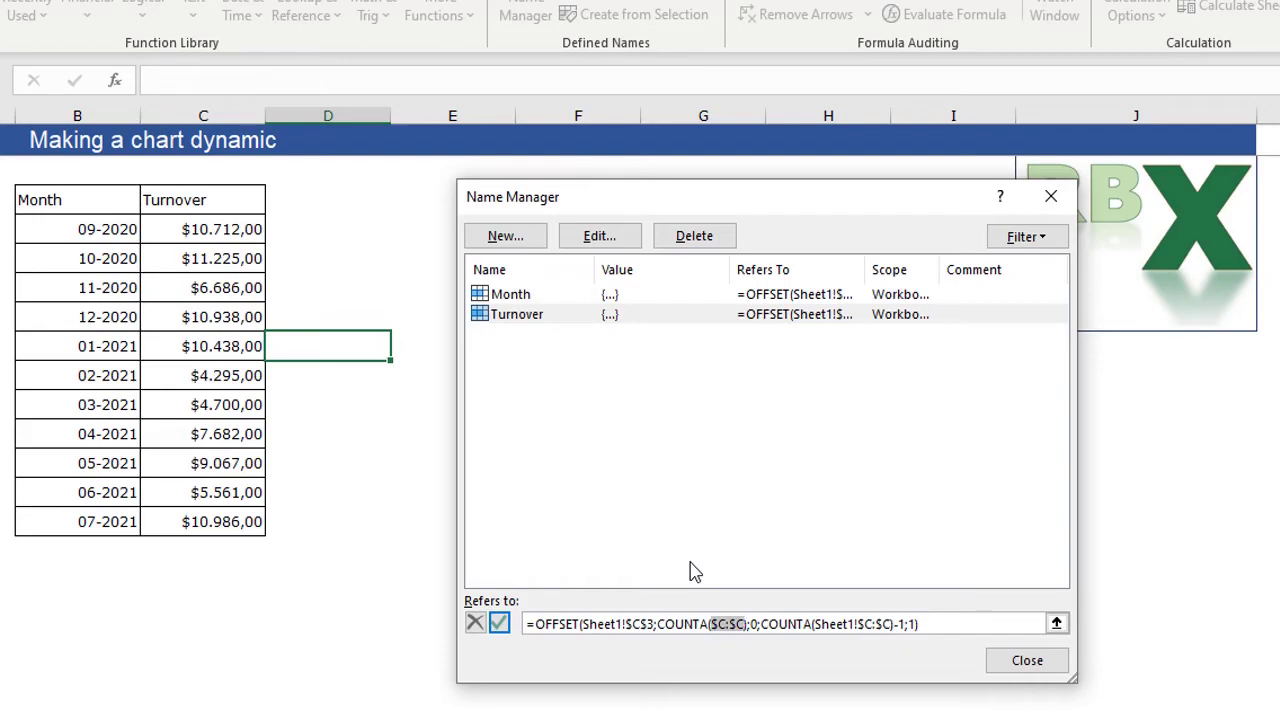
left_click(746, 625)
type("-1")
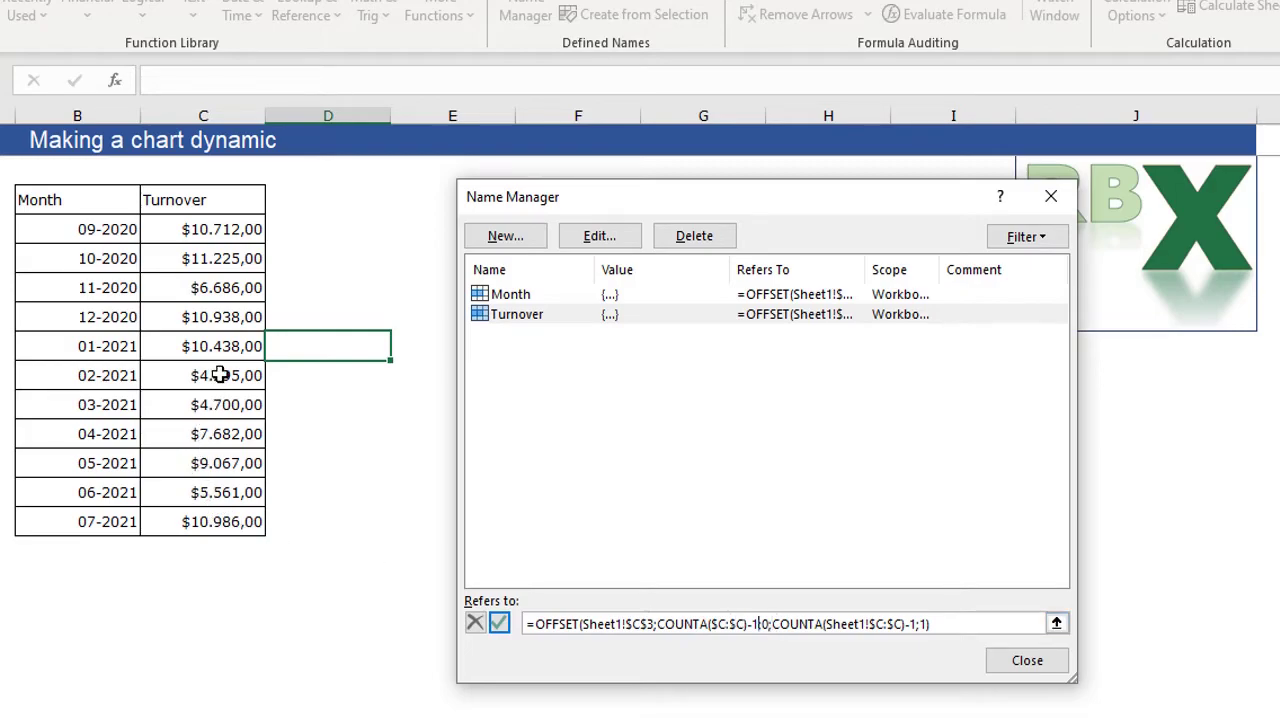
Set the height to -6, commit the Turnover formula, check its cells, then select Month.
left_click_drag(775, 624, 918, 624)
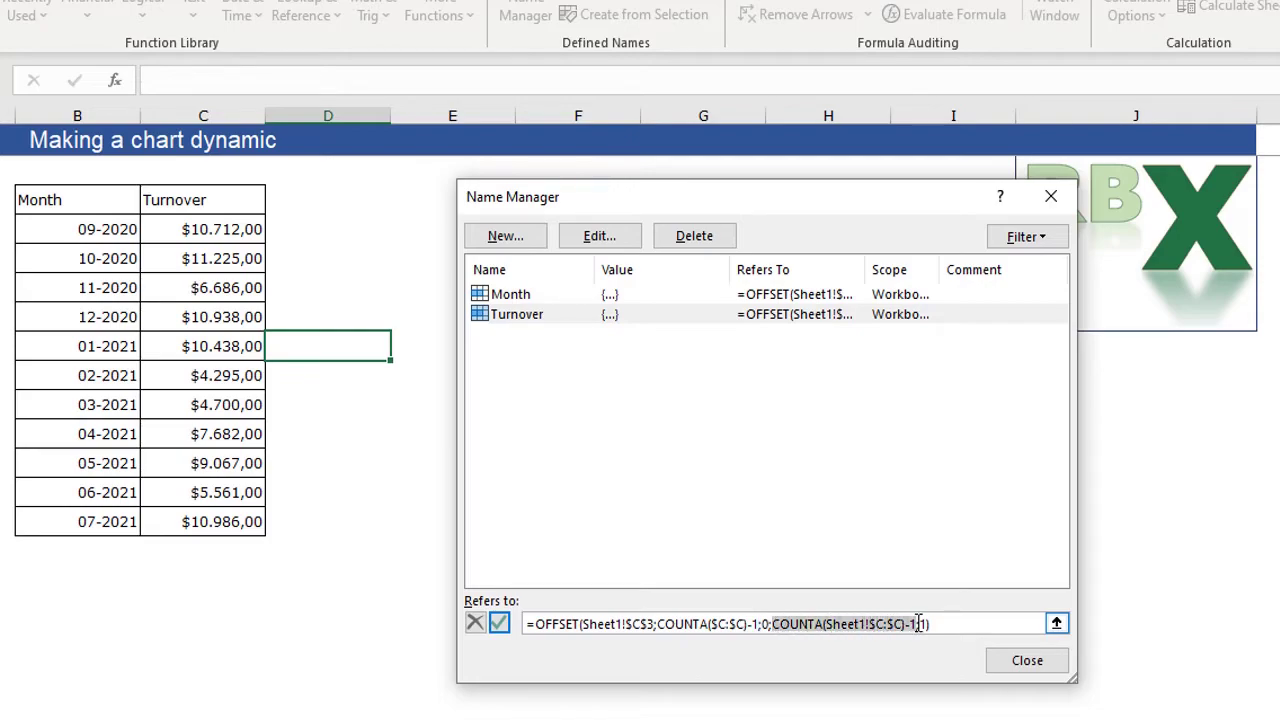
type("-6")
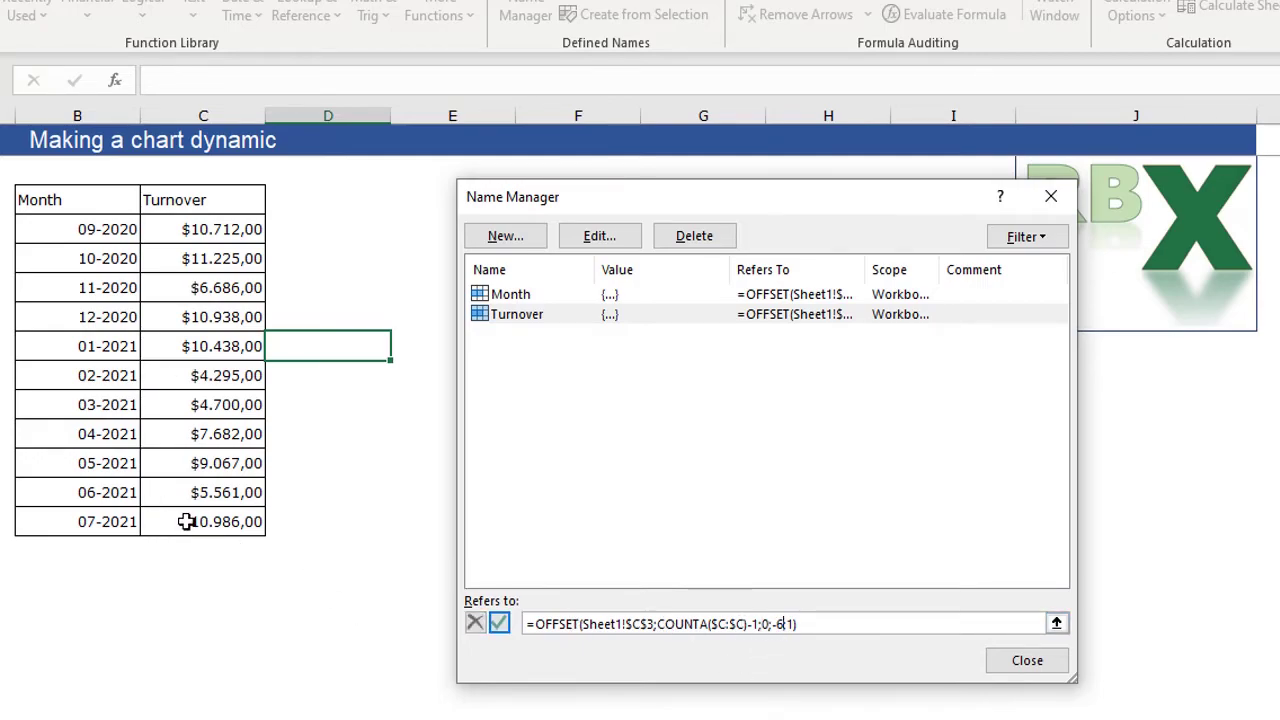
left_click(792, 624)
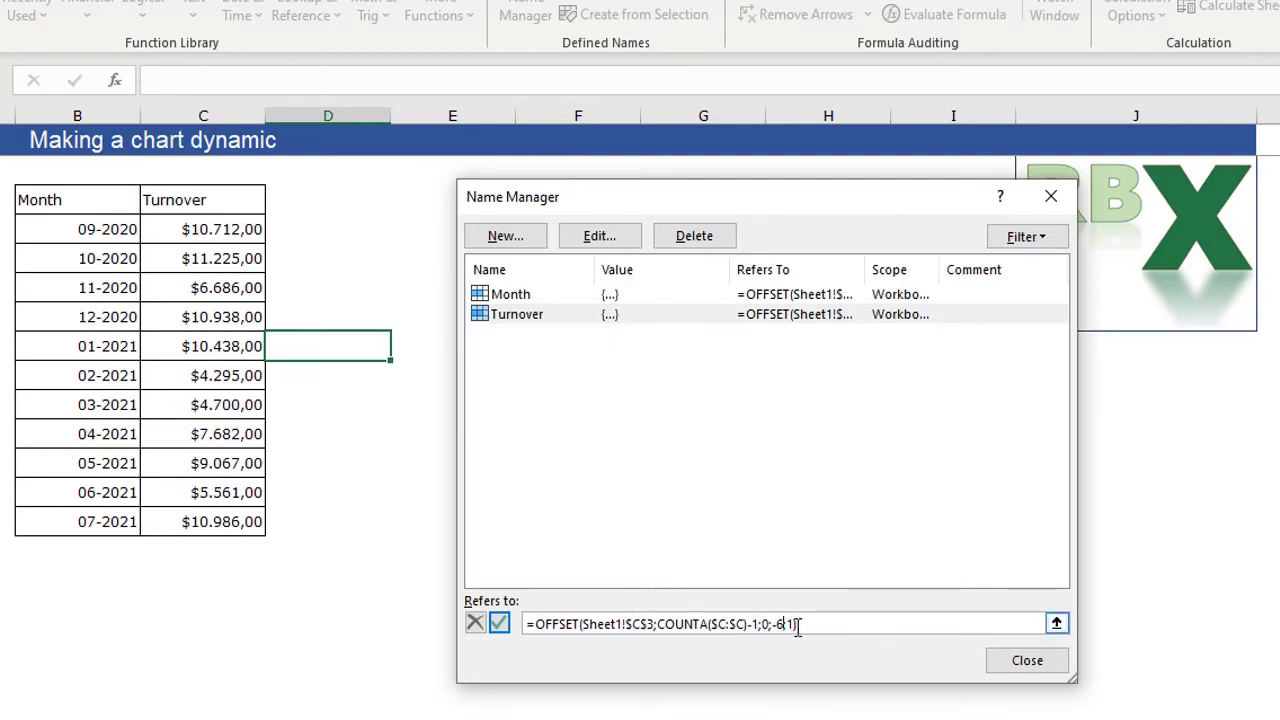
type(";")
key("Return")
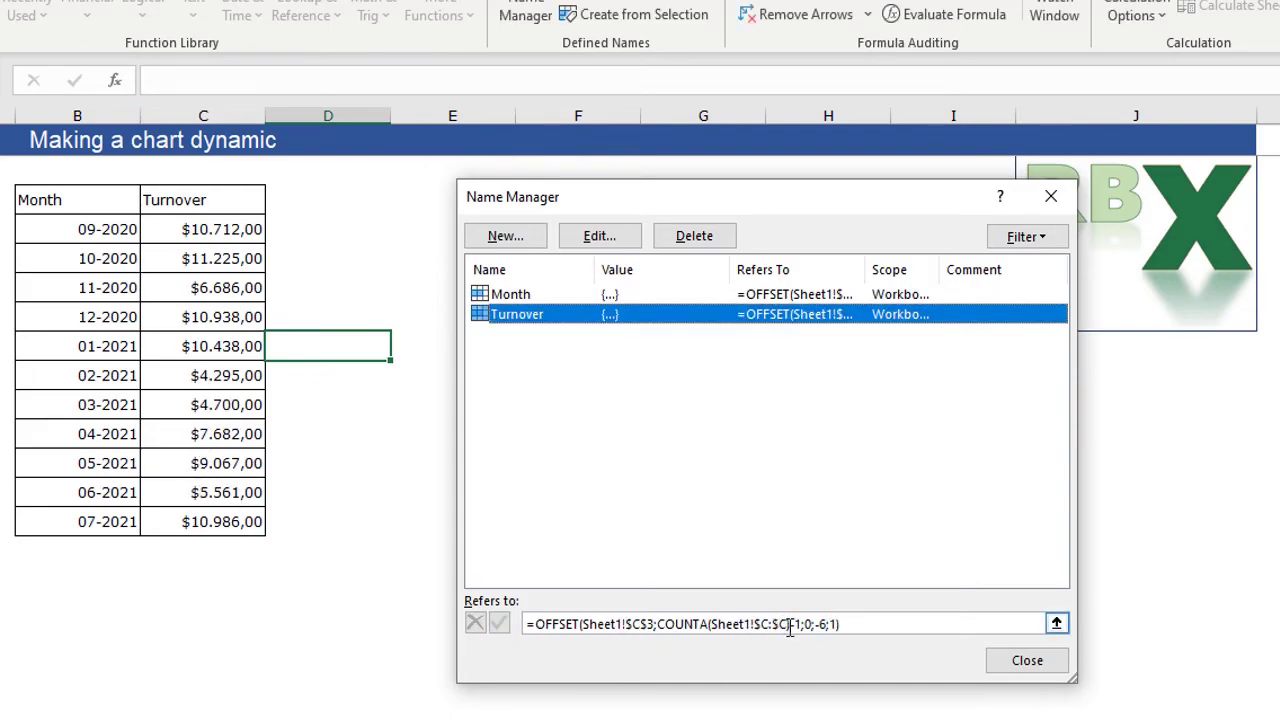
left_click(685, 622)
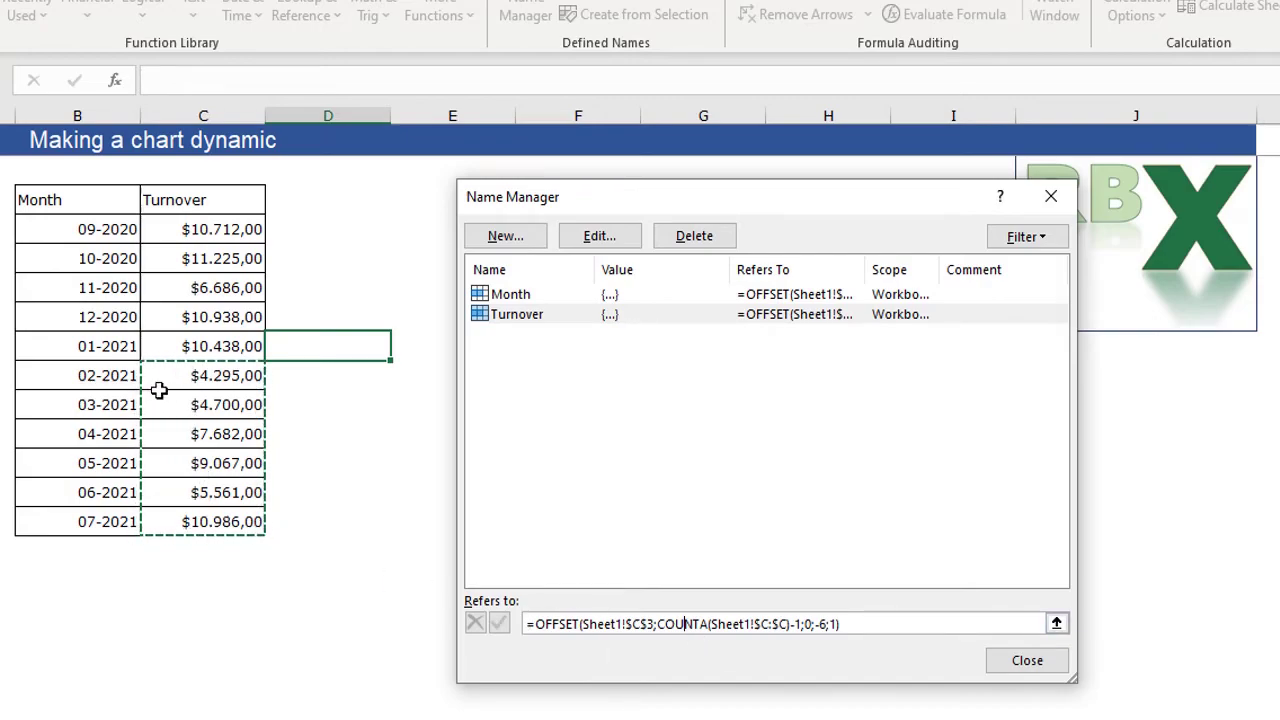
left_click(548, 490)
left_click(507, 295)
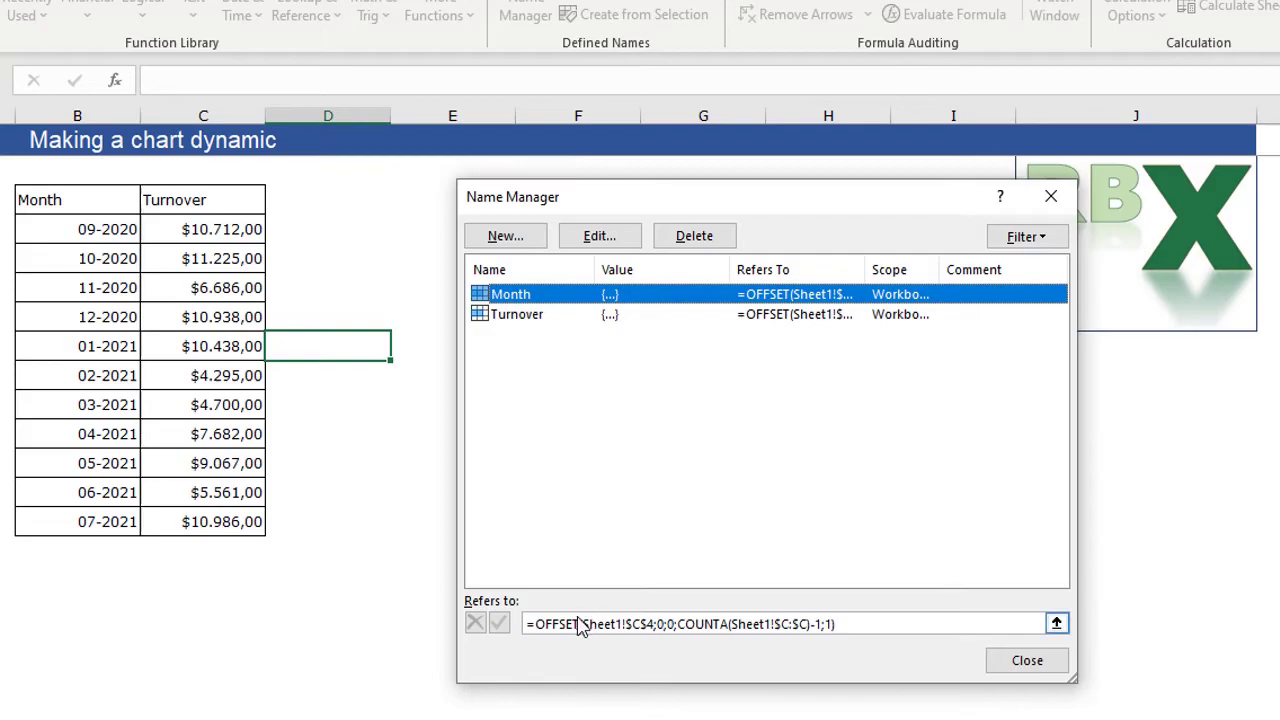
Change Month's start reference to Sheet1!$B3 with row offset COUNTA(Sheet1!$B:$B)-1.
left_click(650, 623)
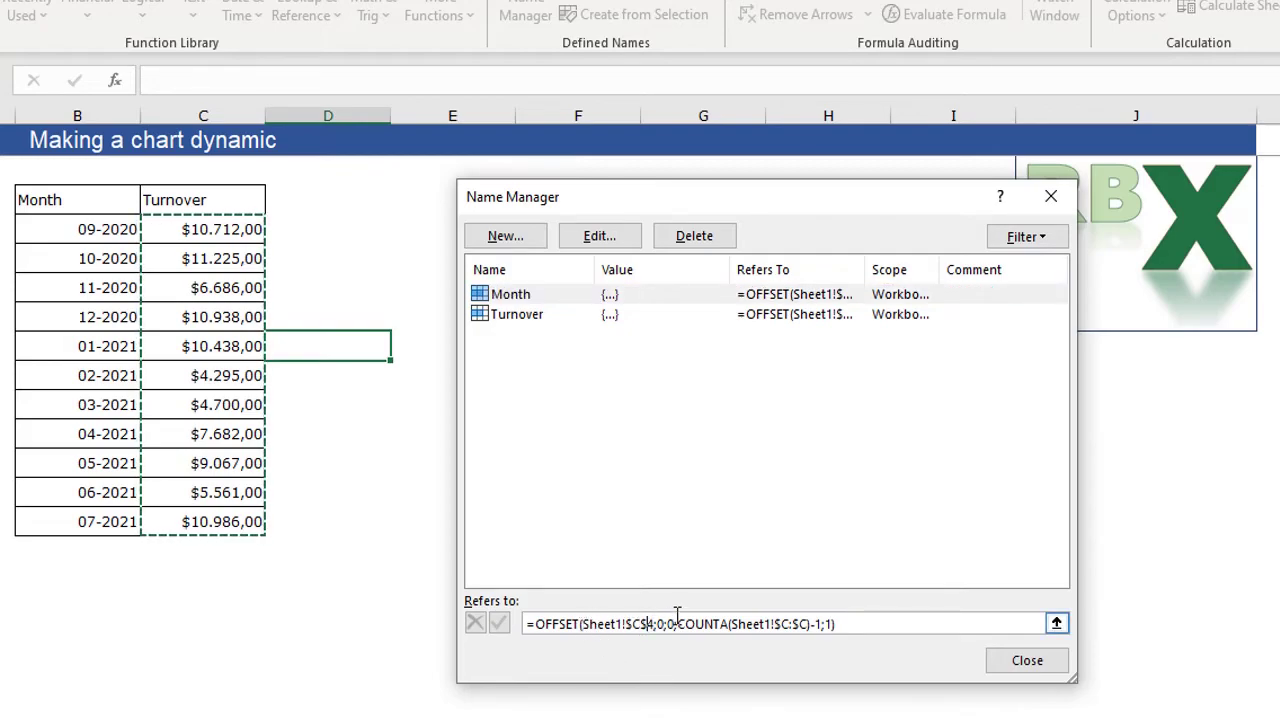
left_click(645, 624)
key("BackSpace")
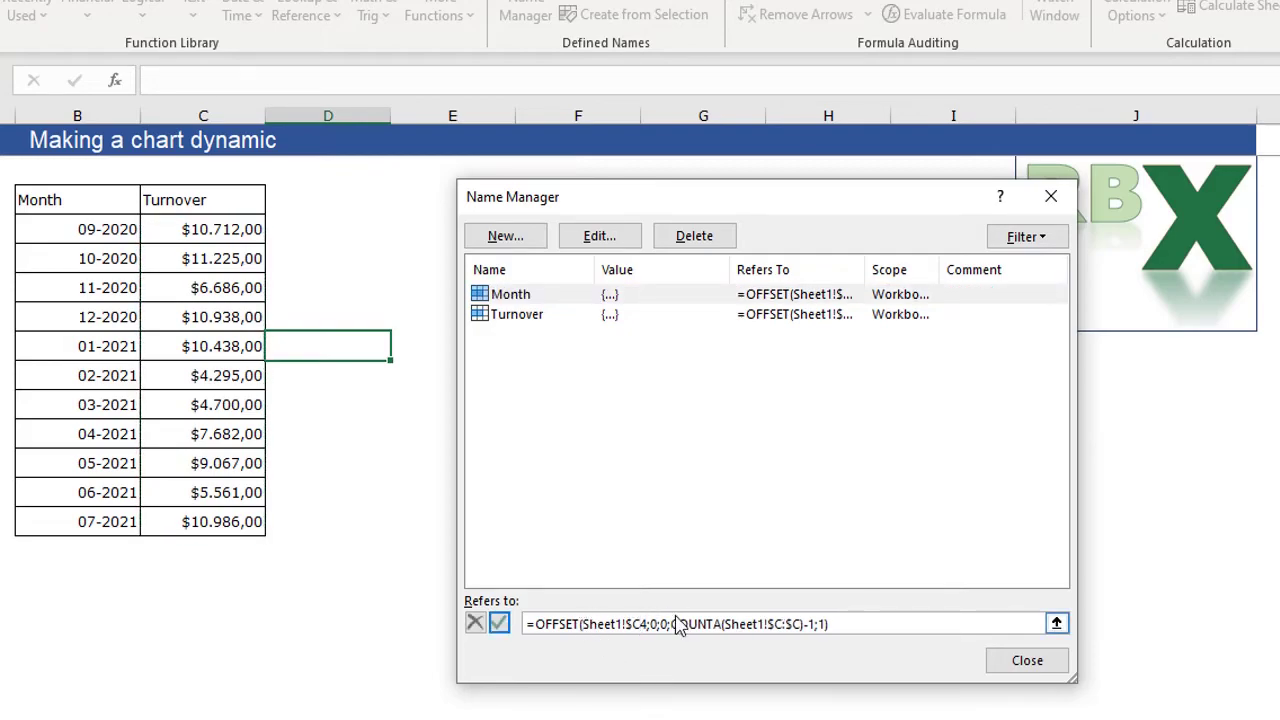
type("B")
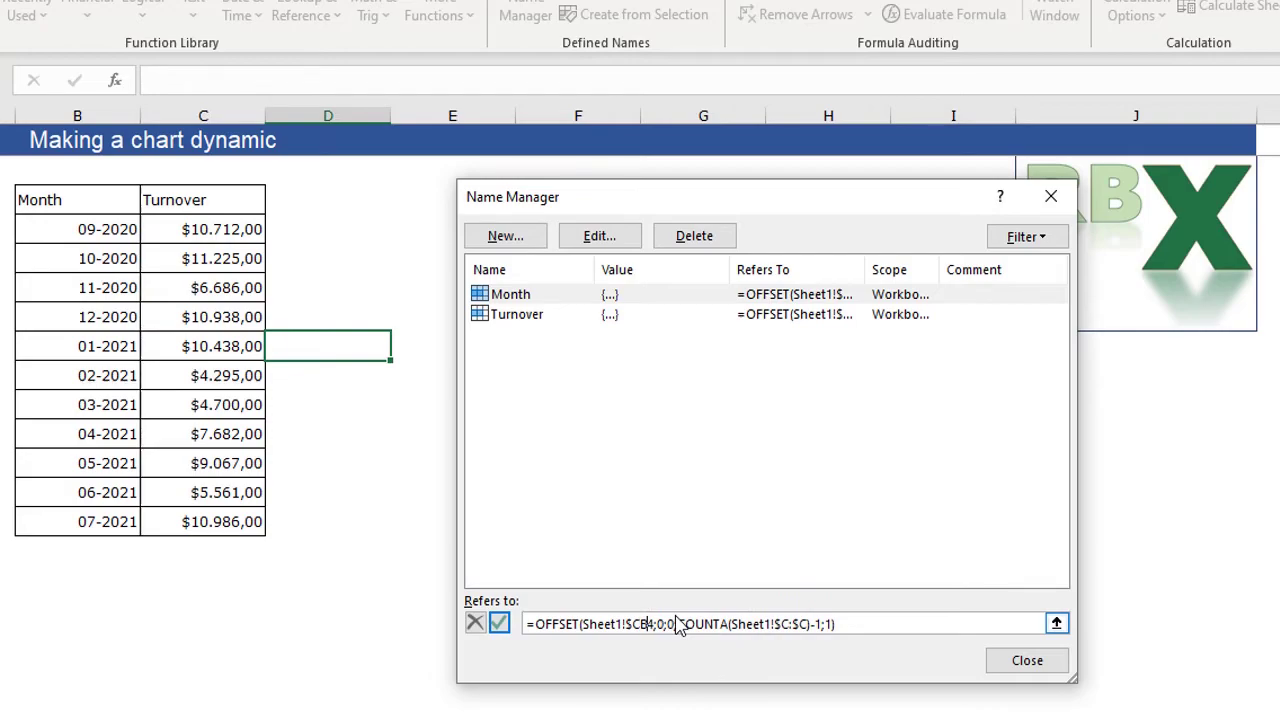
key("Delete")
key("Delete")
type(";")
key("BackSpace")
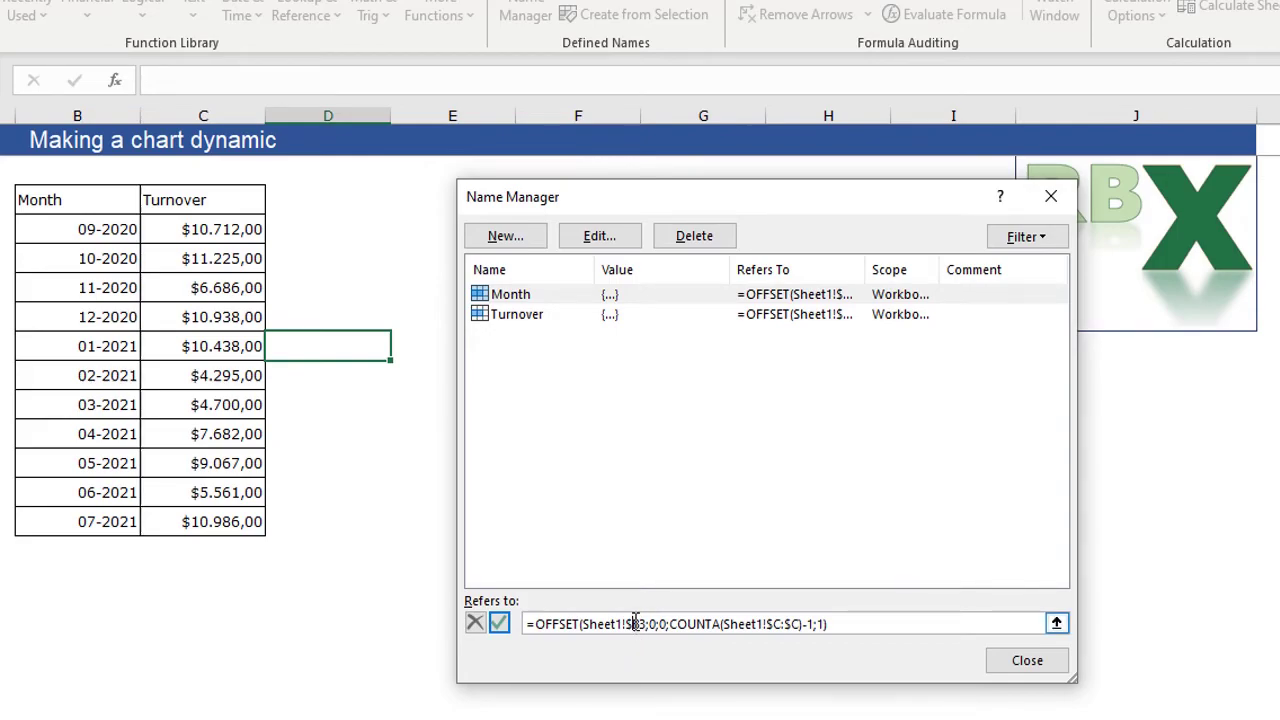
key("shift+Left")
key("shift+Left")
type("COUNTA($B:$B")
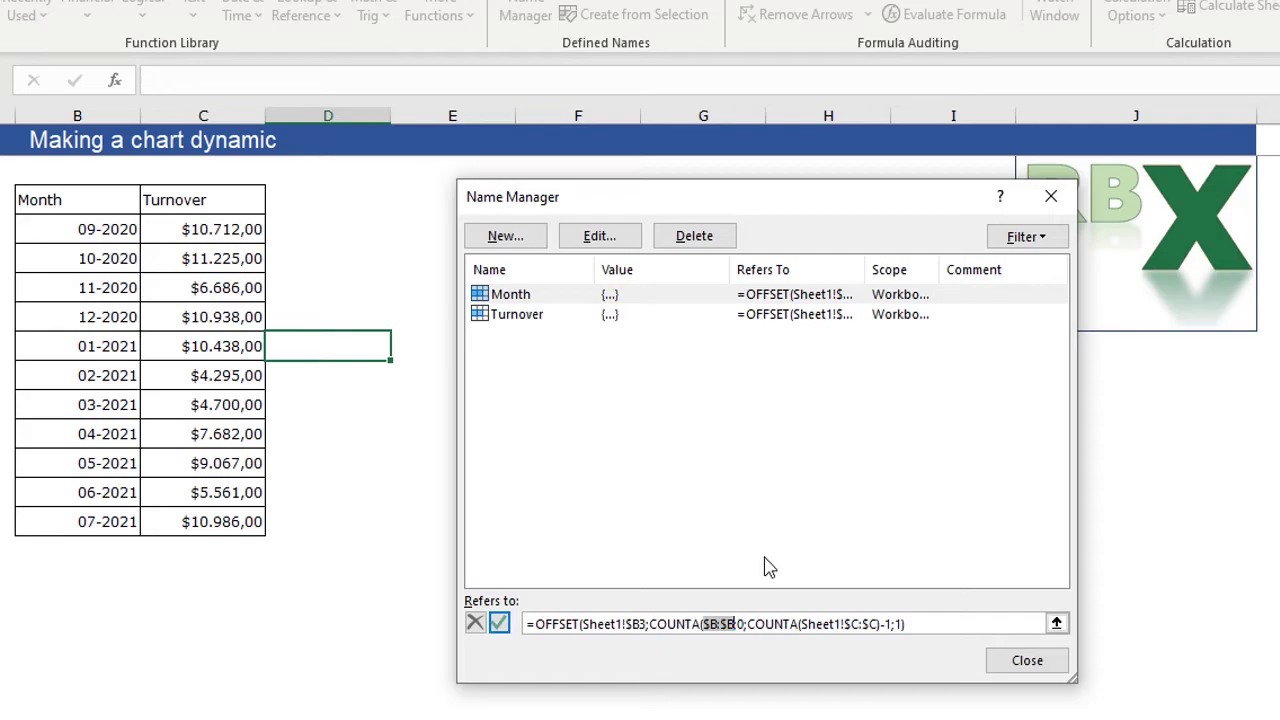
left_click(733, 617)
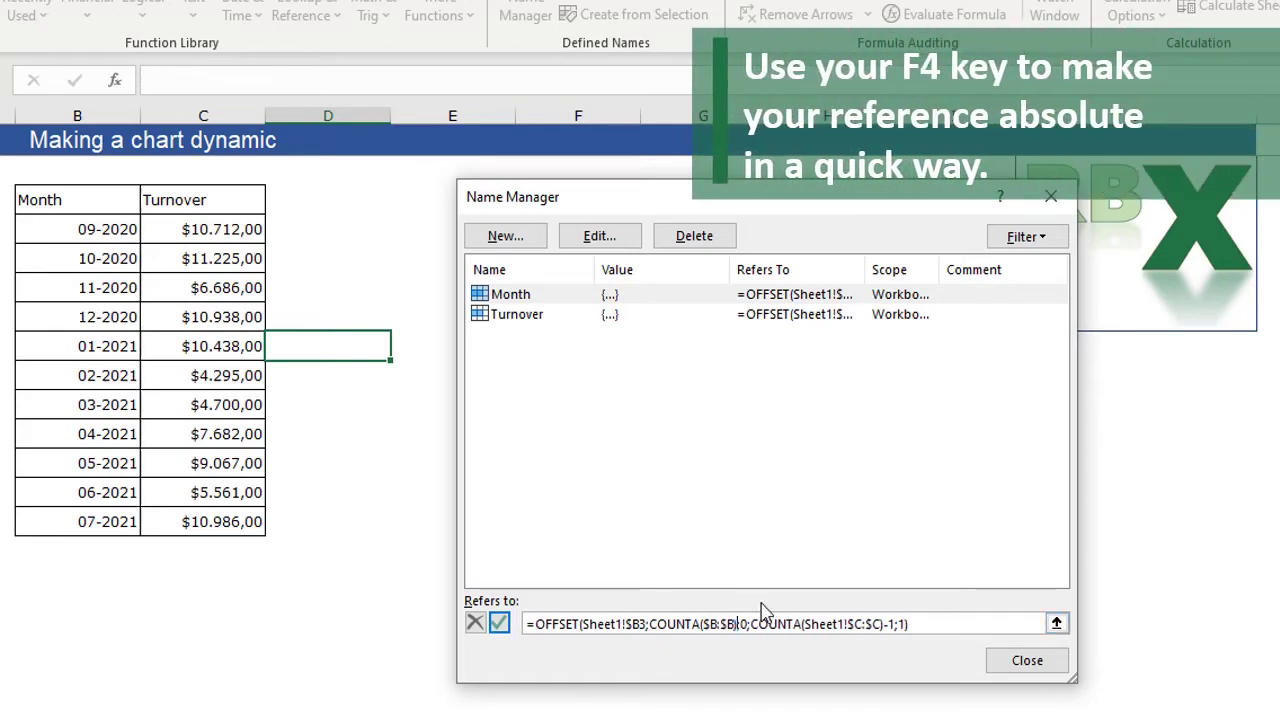
type("-1")
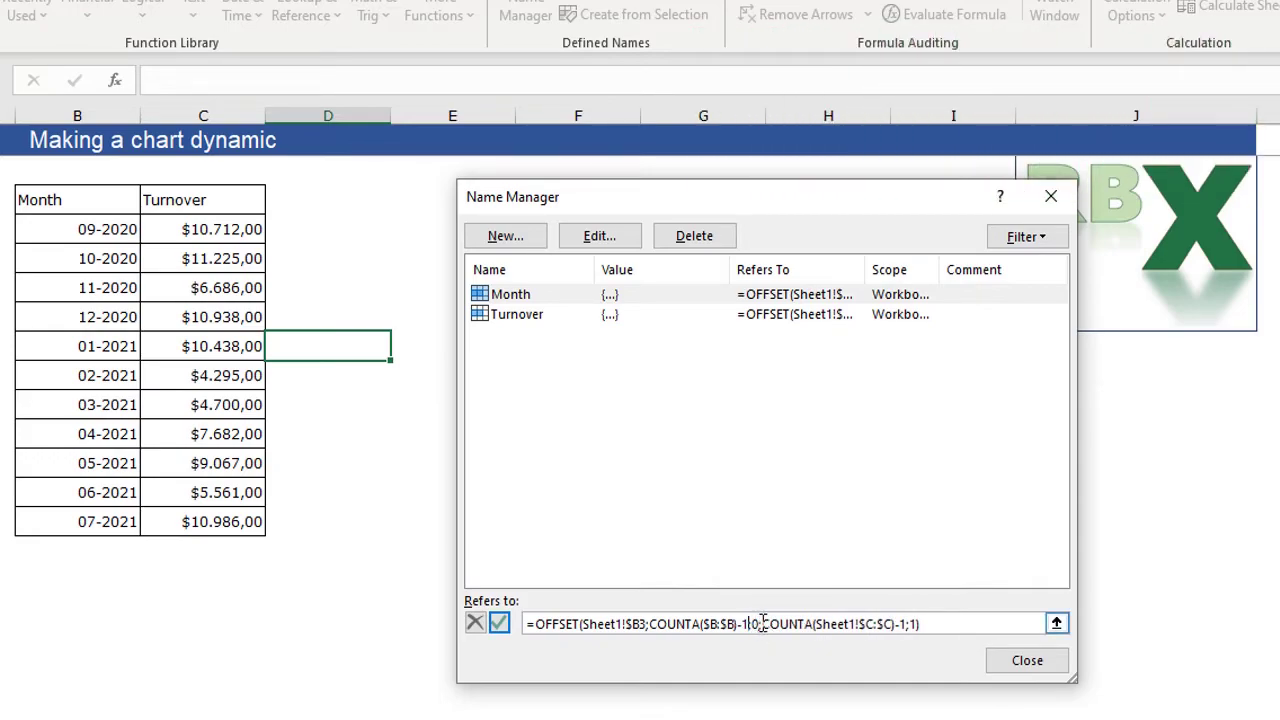
Remove the leftover column C count, confirm the Month formula with height -6, and close Name Manager.
left_click_drag(764, 624, 882, 623)
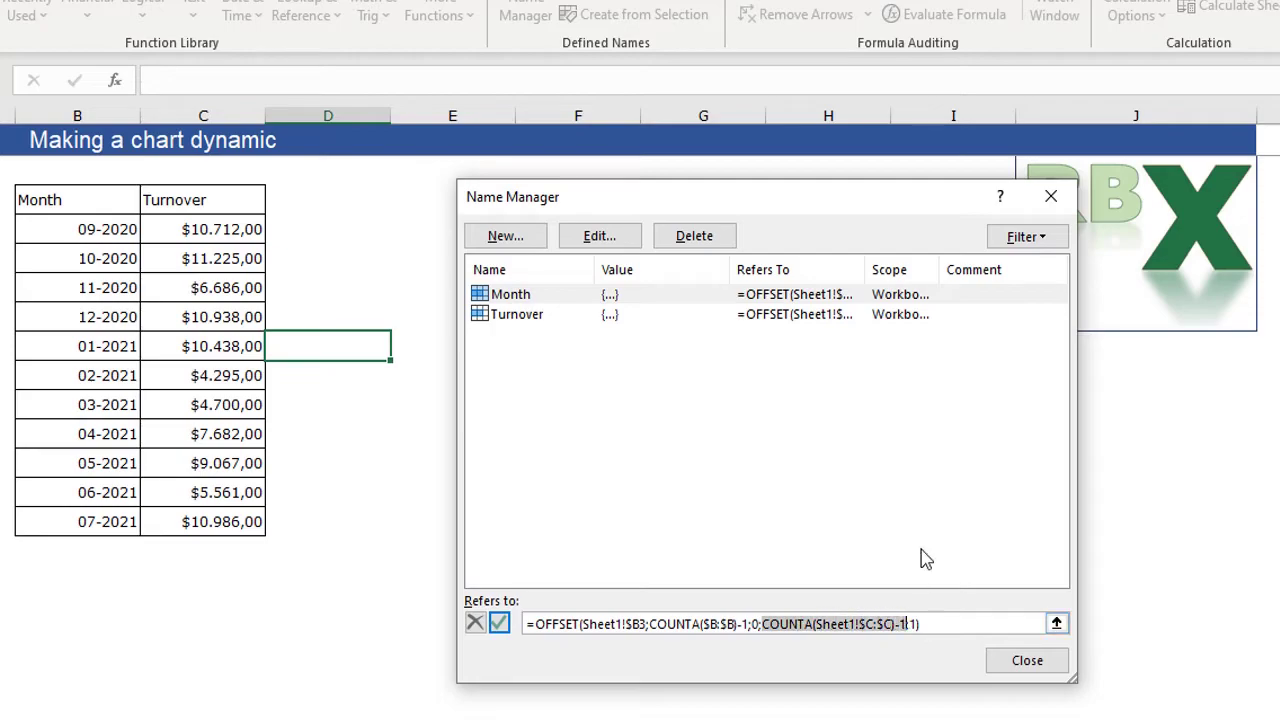
key("Delete")
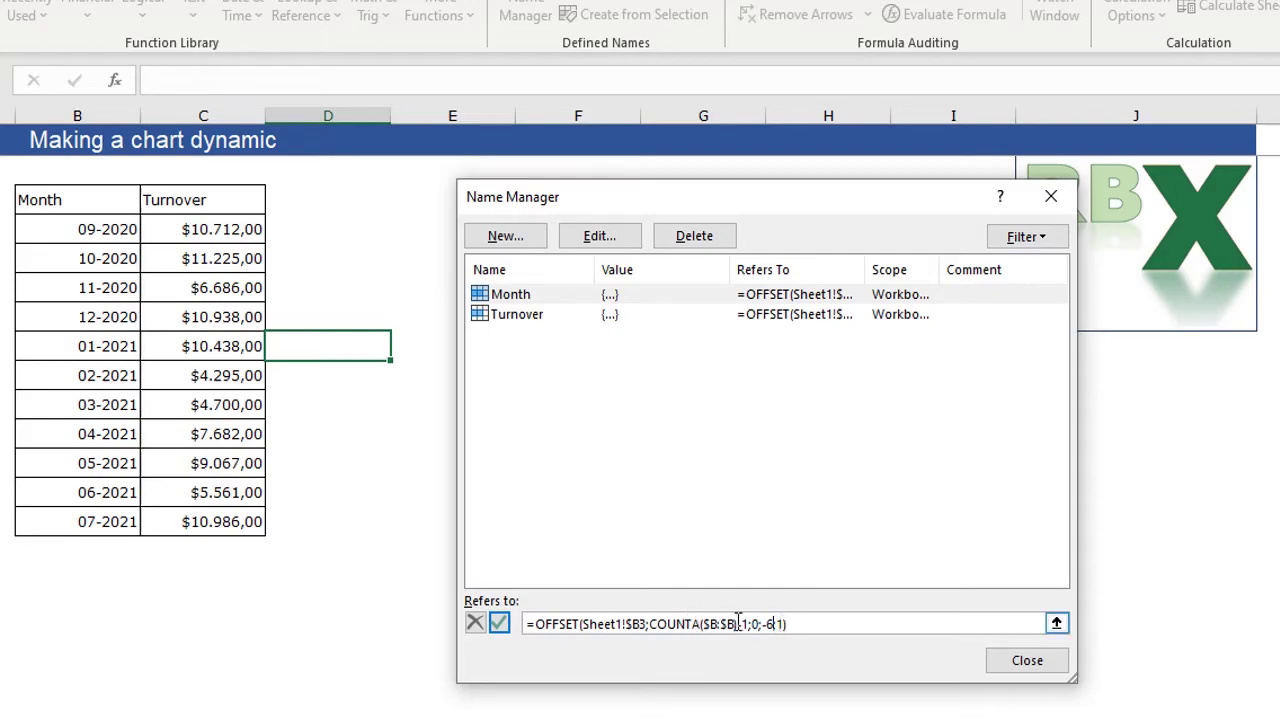
key("Return")
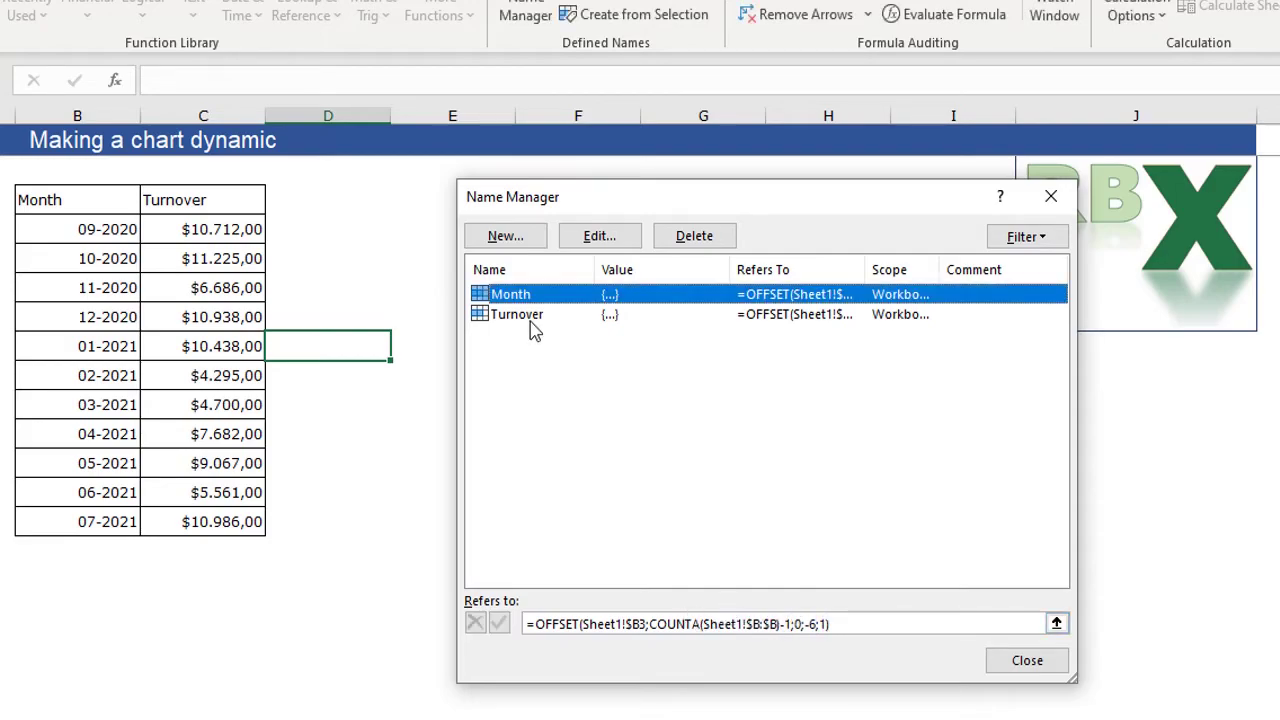
left_click(674, 624)
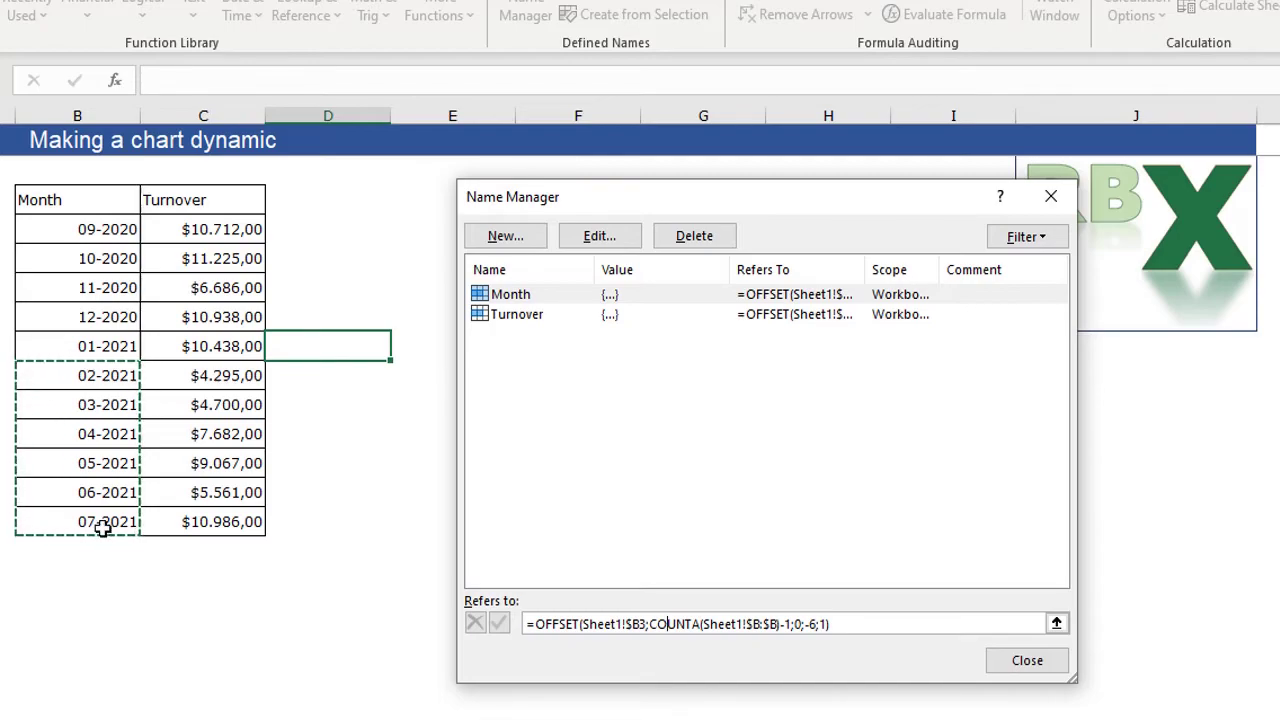
key("Return")
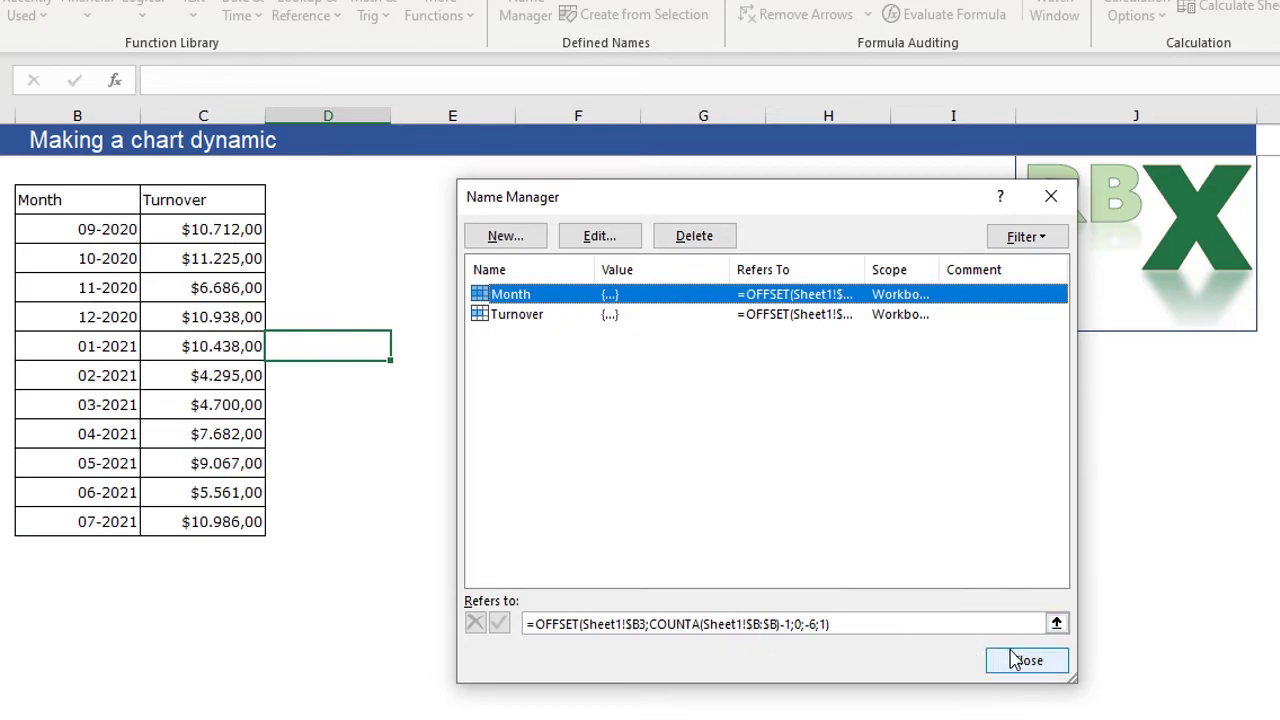
left_click(1038, 668)
Insert an empty 2-D line chart and place it beside the data table.
left_click(508, 409)
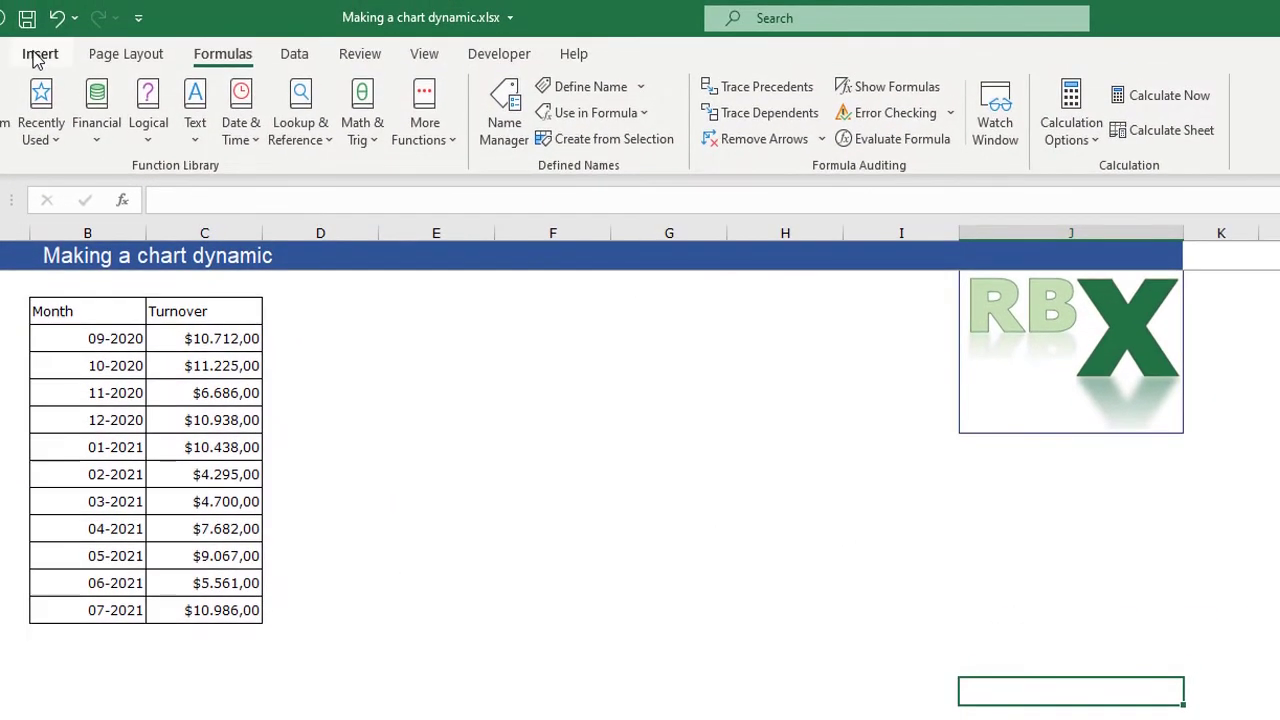
left_click(38, 50)
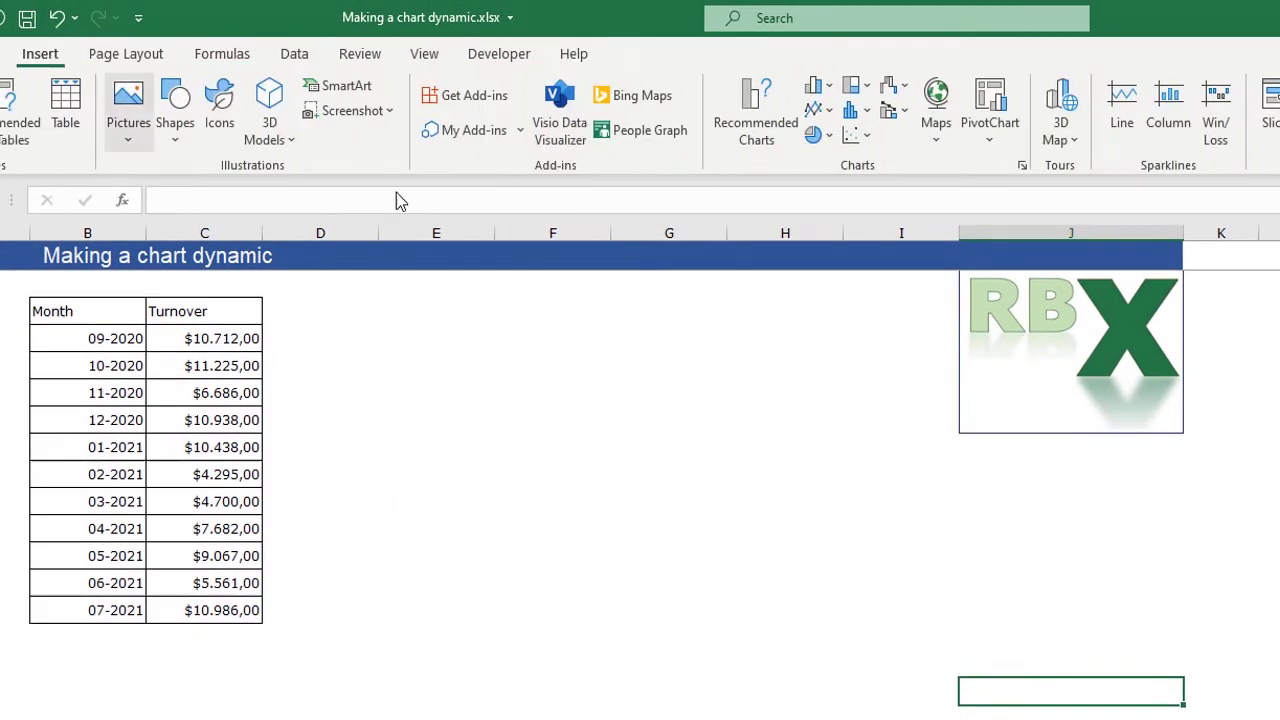
left_click(813, 110)
left_click(840, 186)
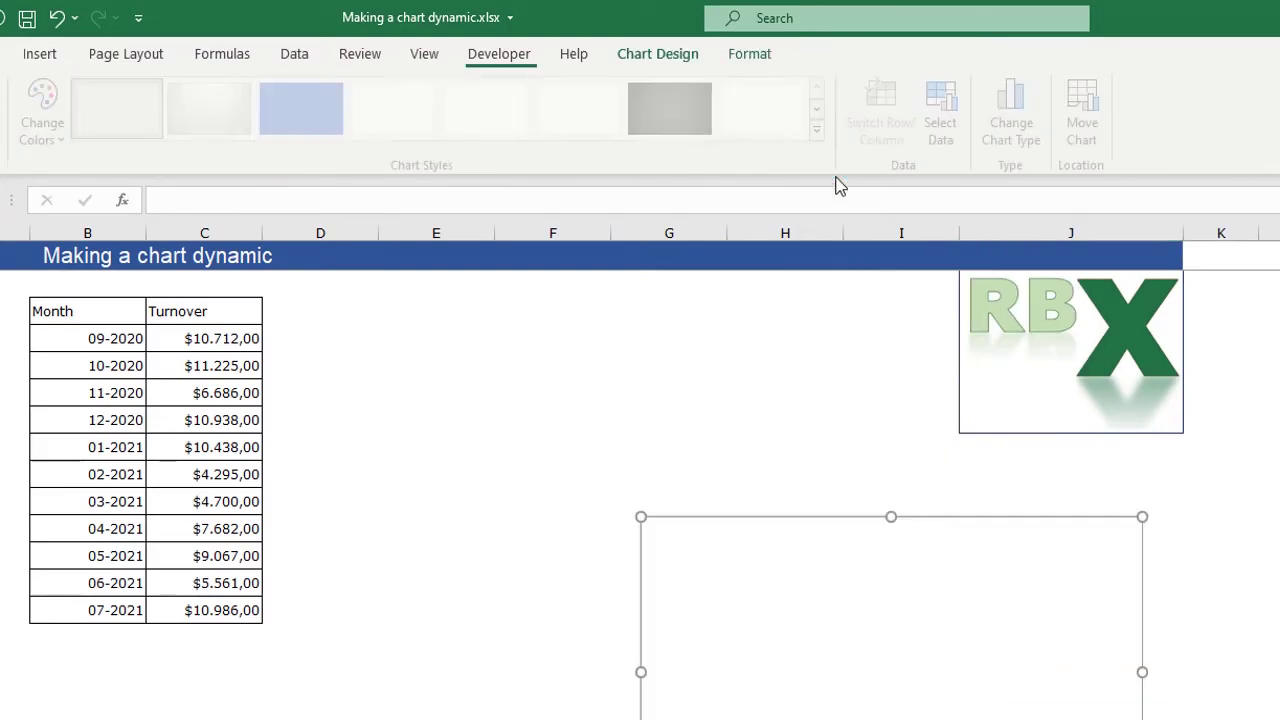
left_click_drag(1060, 617, 786, 403)
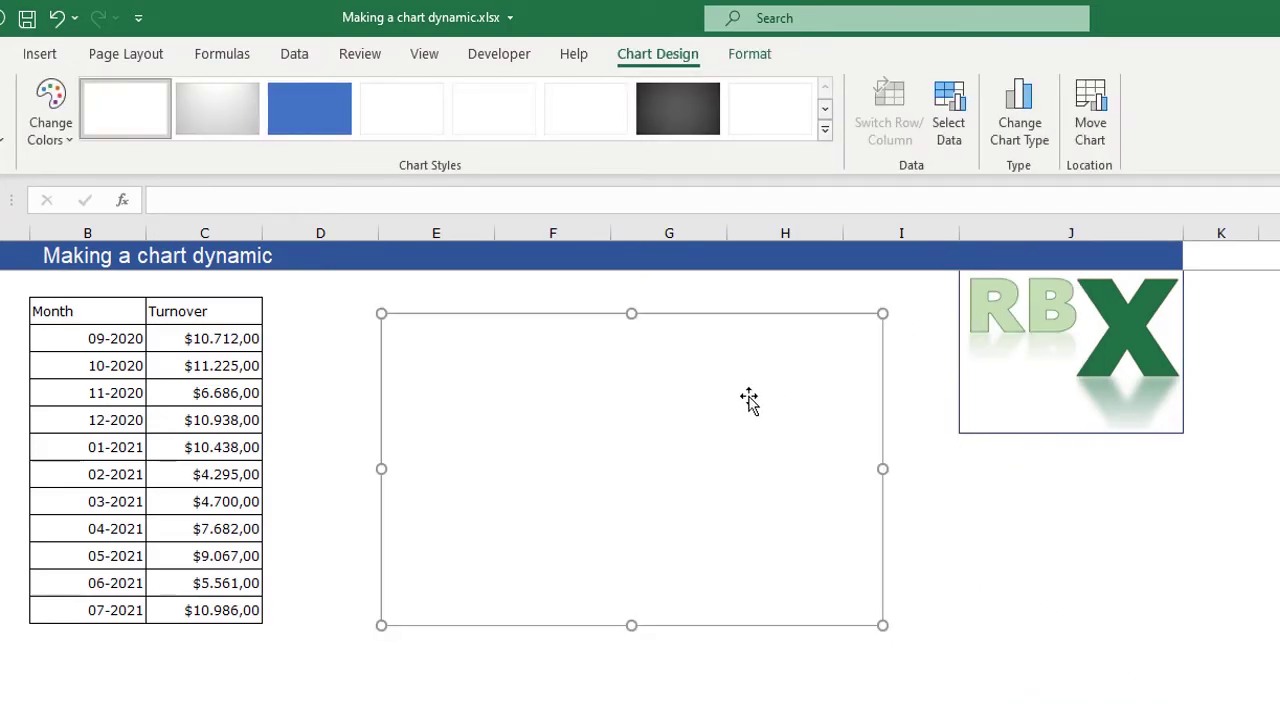
Add a chart series named from Sheet1!$C$3 with values ='Sheet1'!Turnover.
right_click(474, 411)
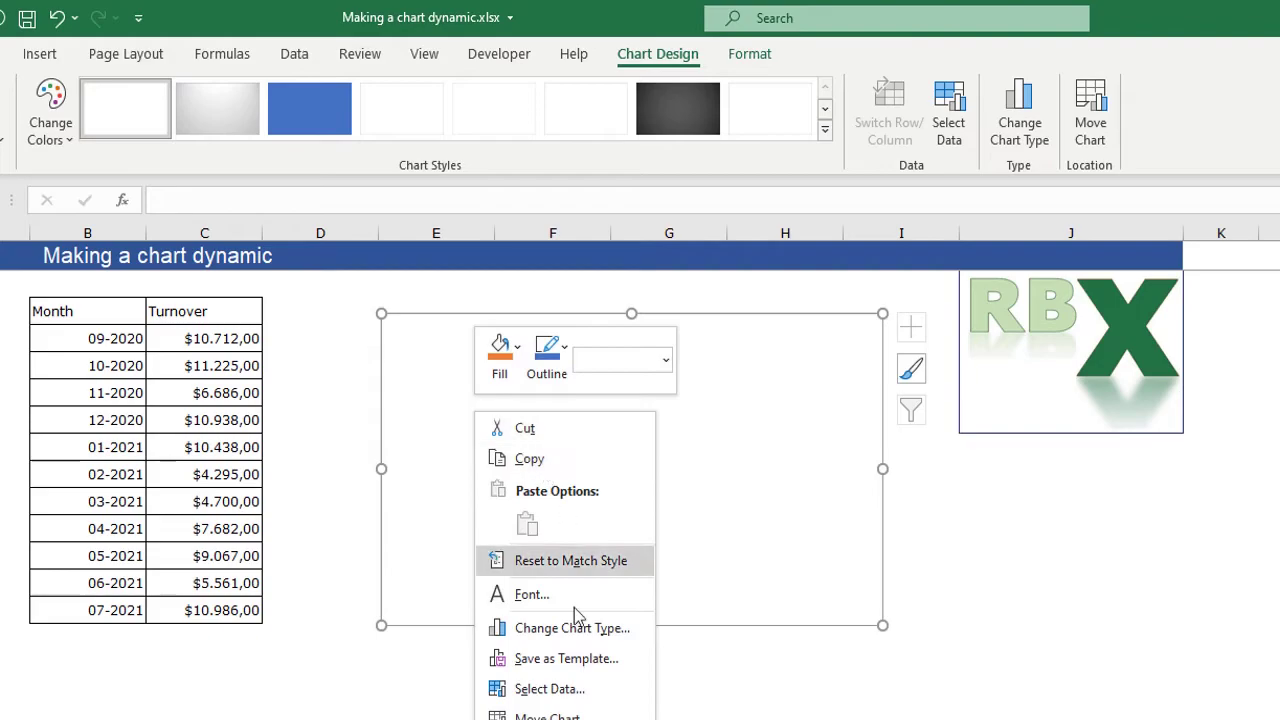
left_click(576, 690)
left_click_drag(571, 694, 608, 462)
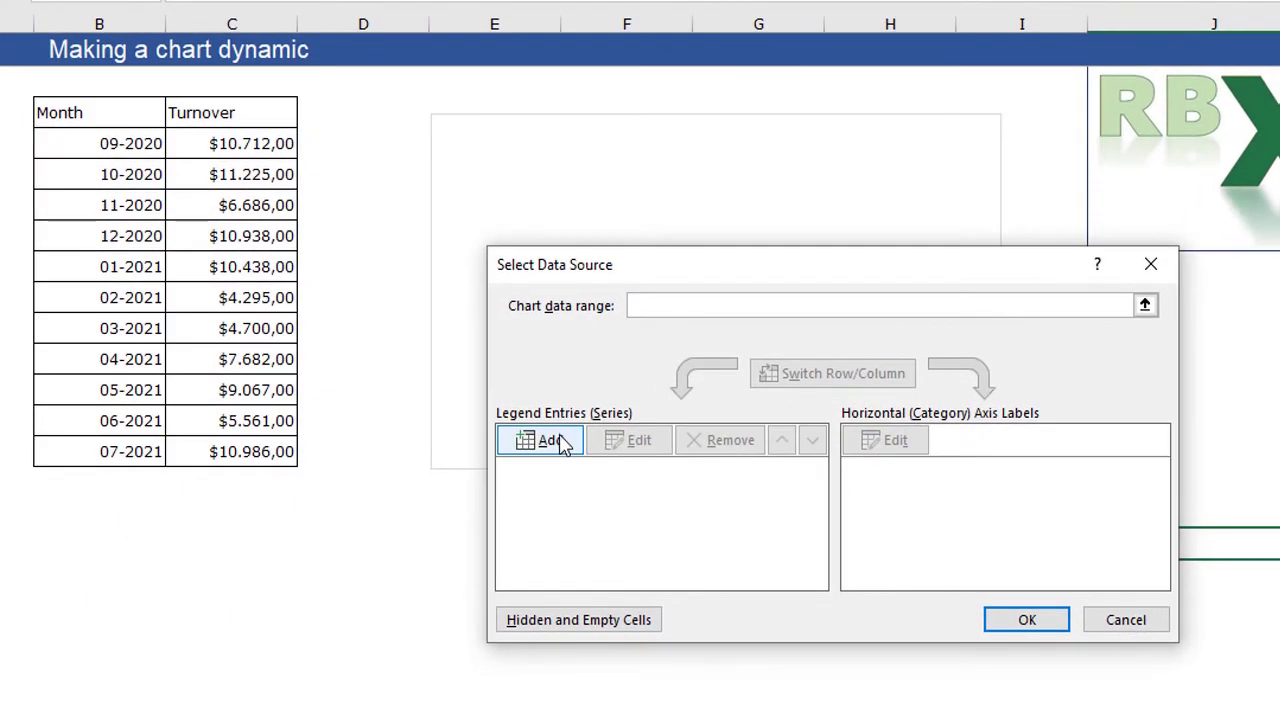
left_click(562, 444)
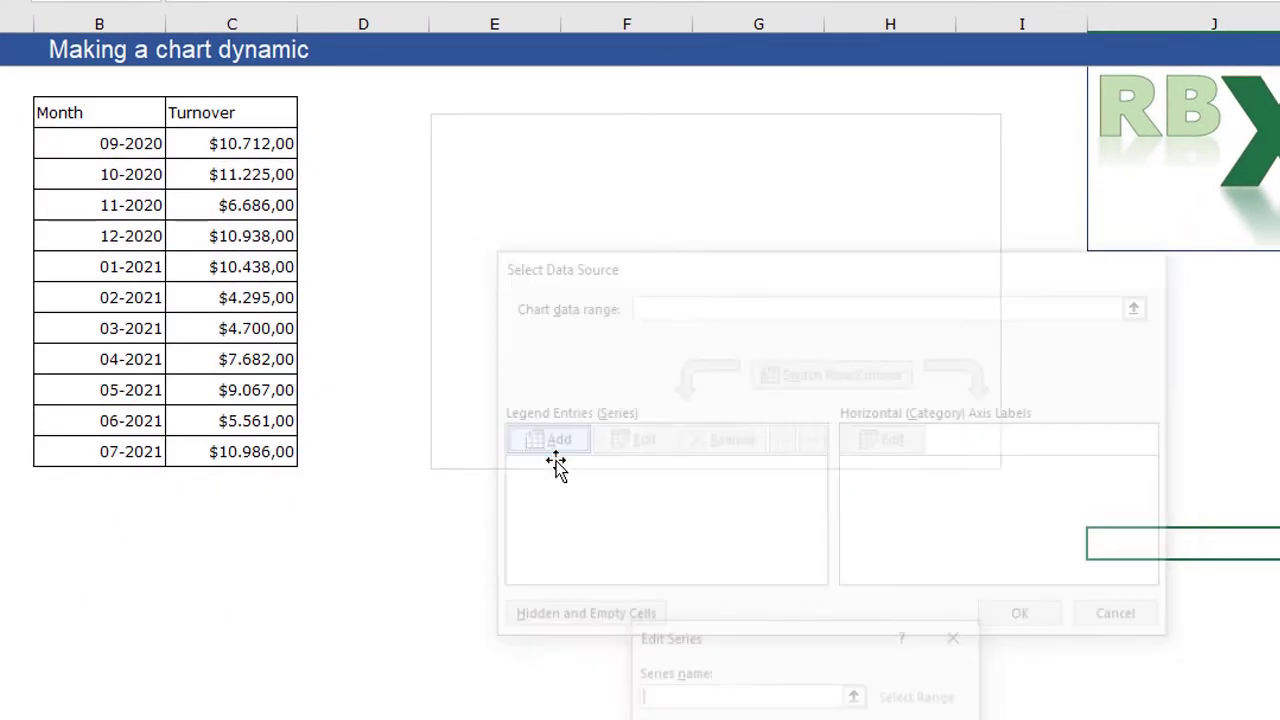
left_click_drag(673, 654, 705, 462)
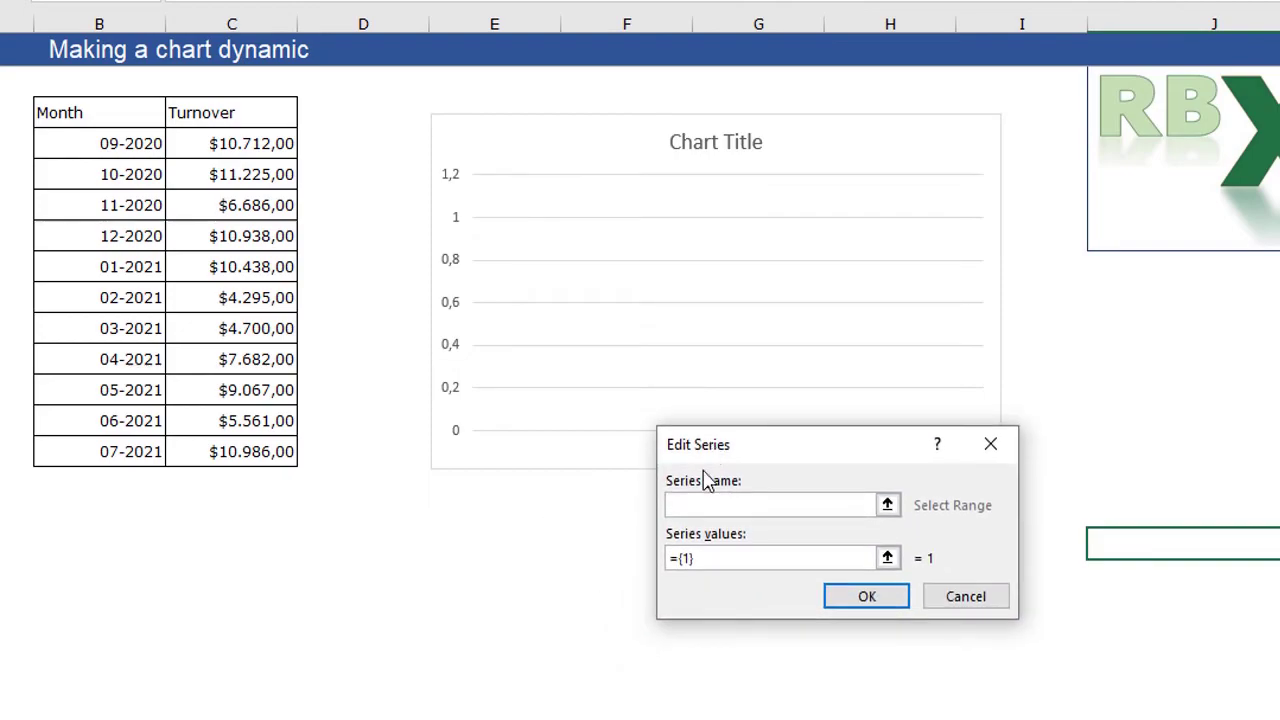
left_click(78, 116)
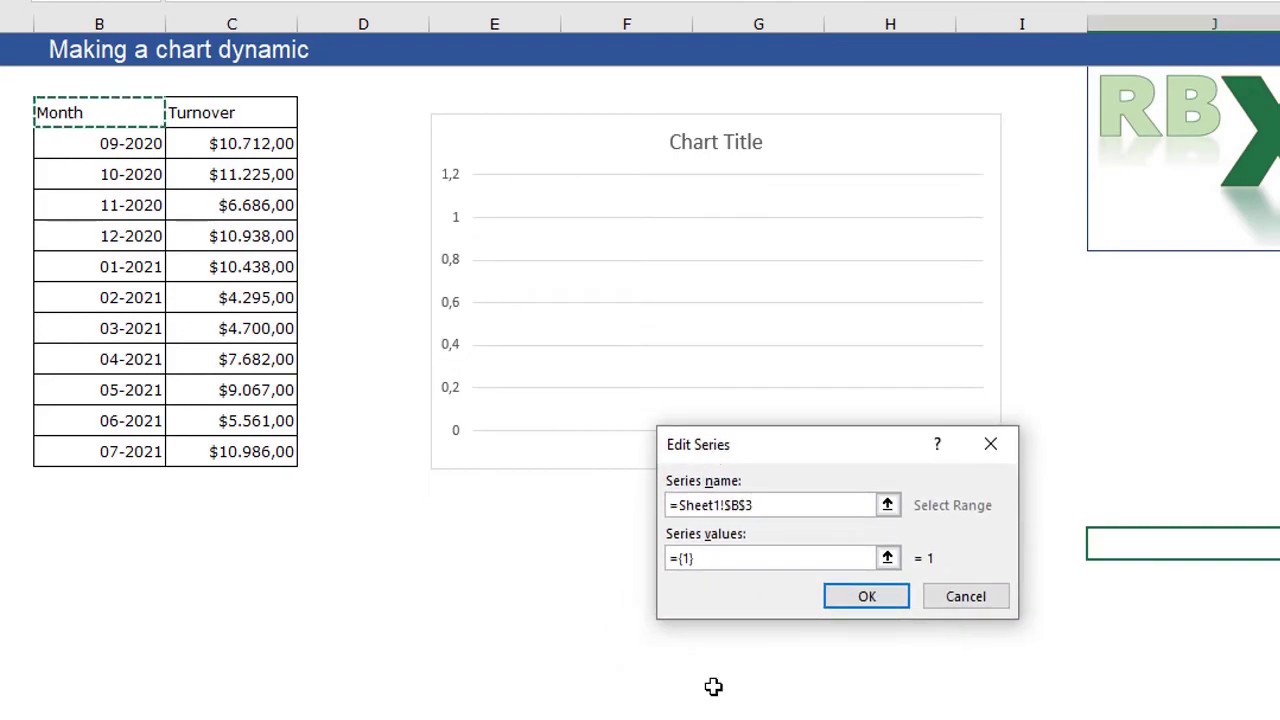
left_click(190, 117)
left_click(710, 560)
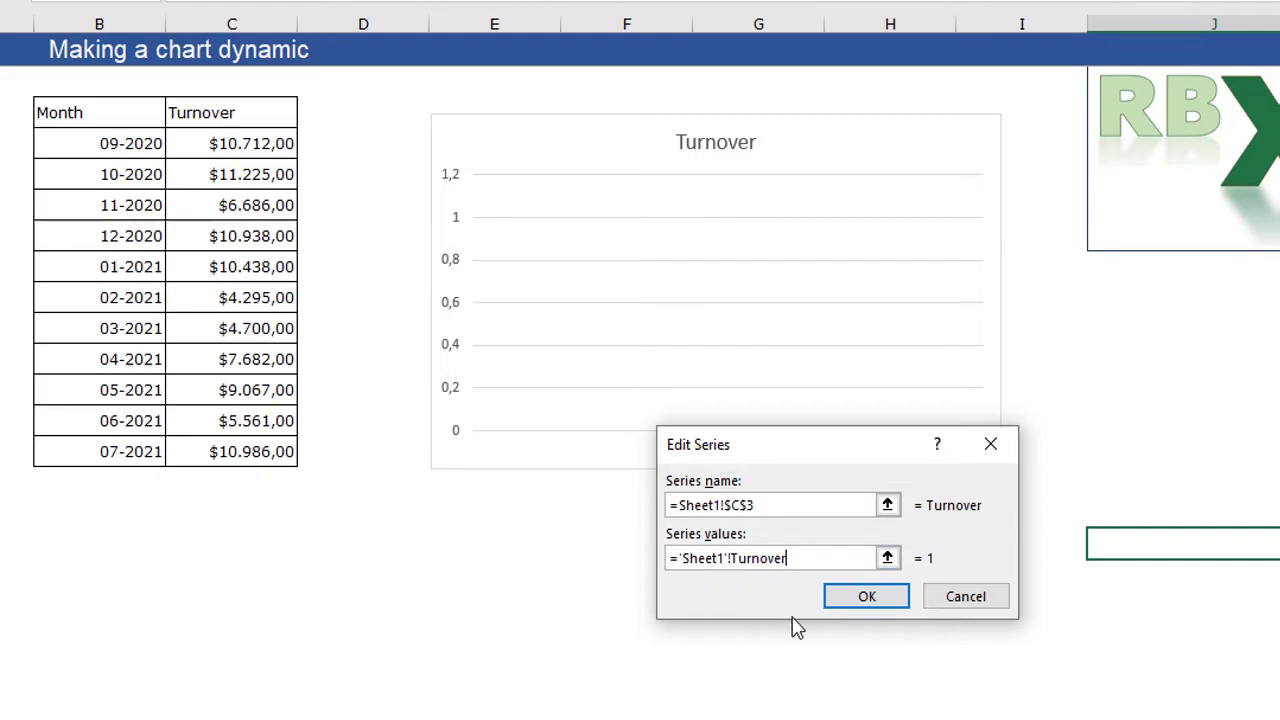
left_click(866, 602)
left_click_drag(840, 272, 763, 460)
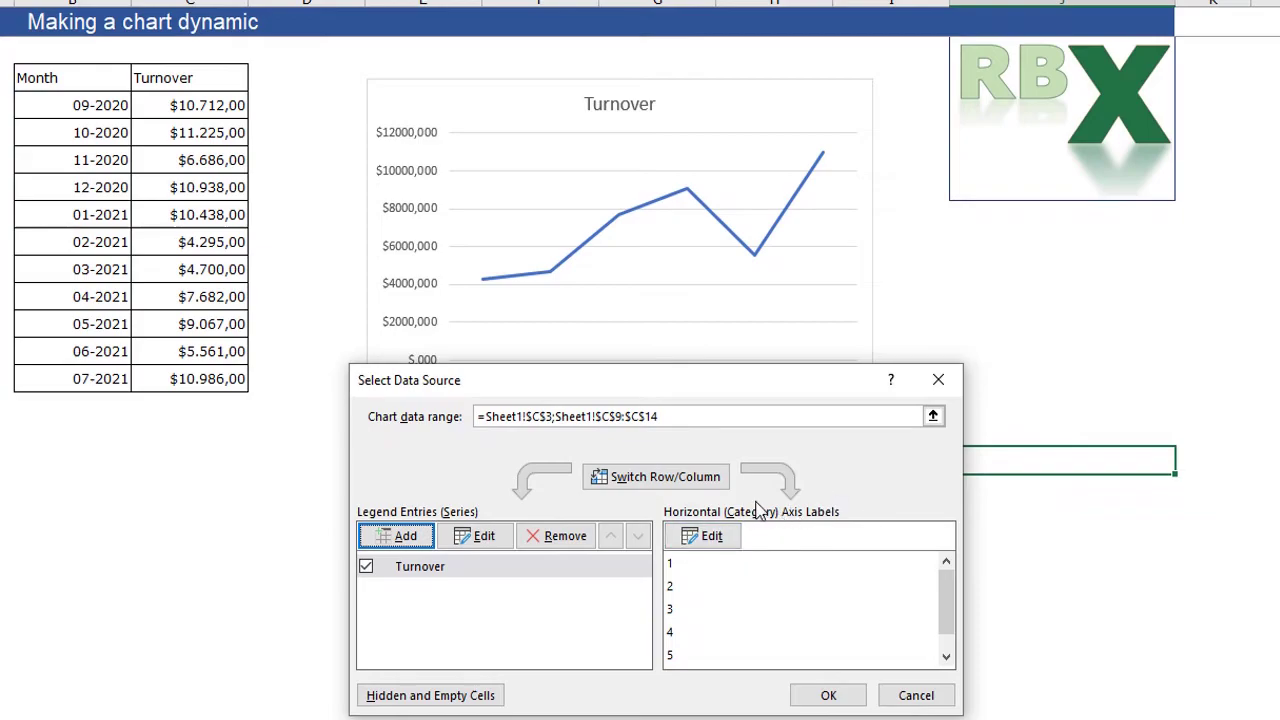
Set the horizontal axis labels to ='Sheet1'!Month and apply the data source.
left_click(705, 534)
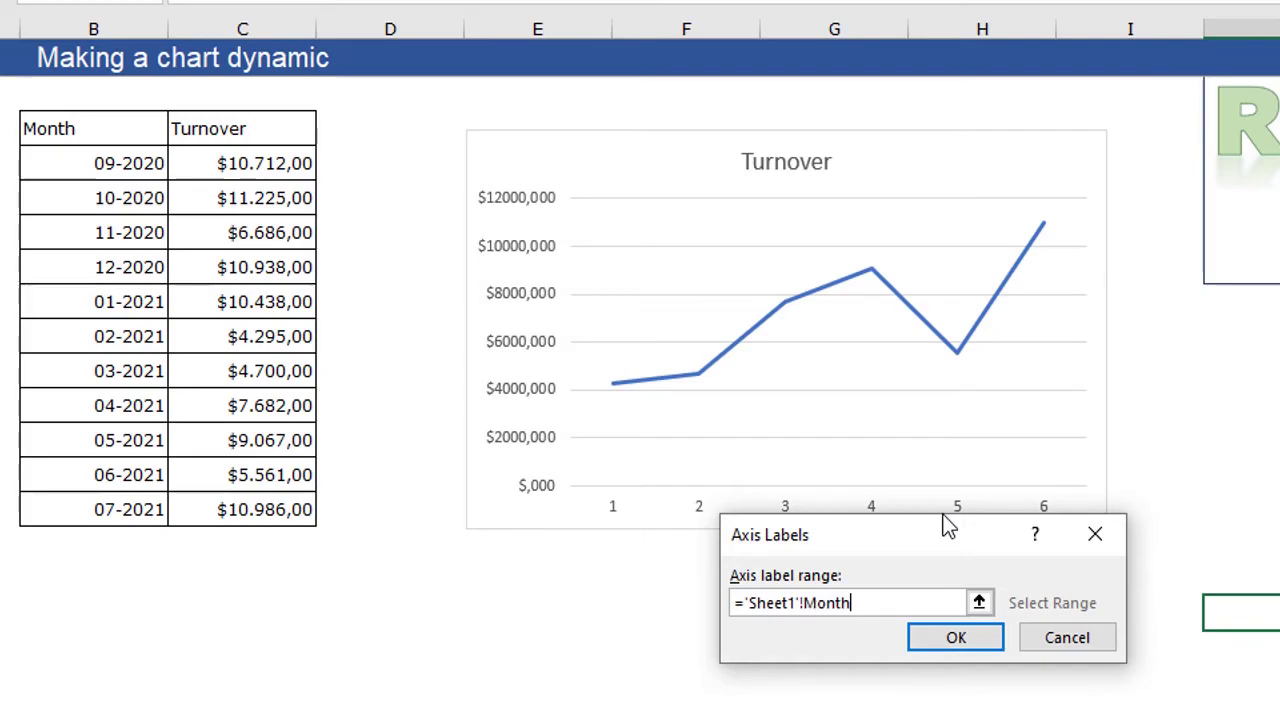
left_click(944, 628)
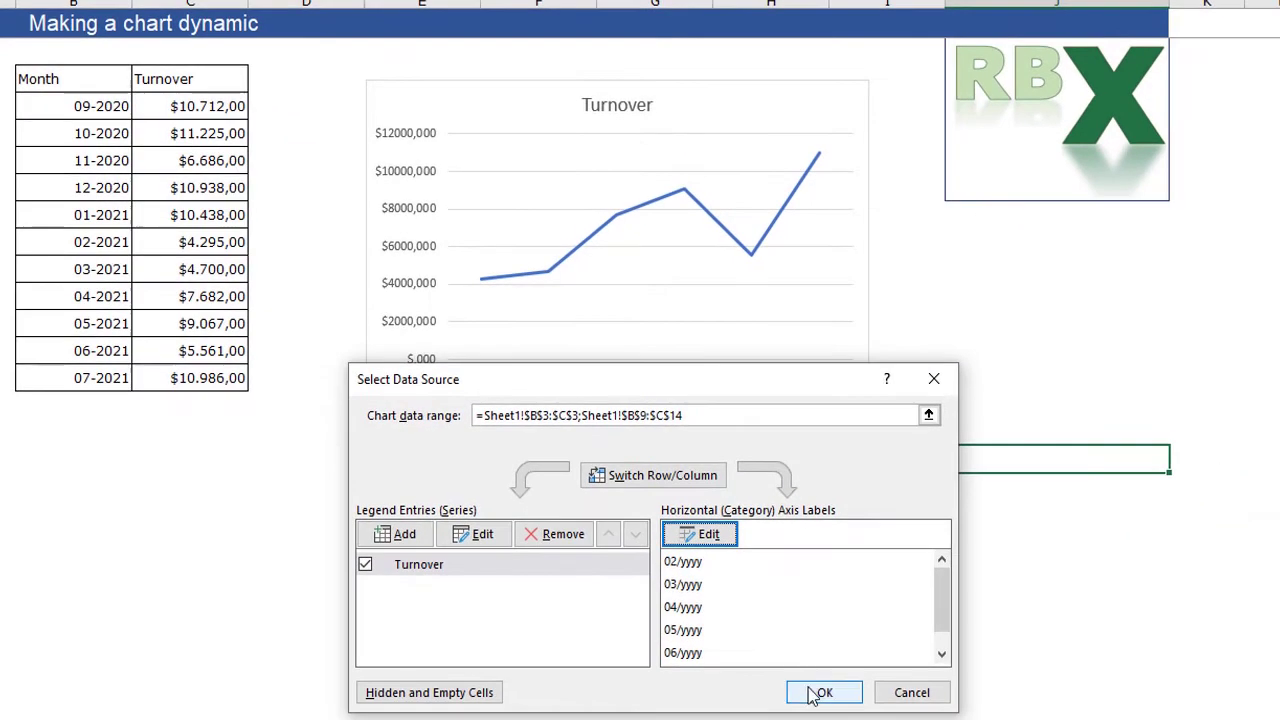
left_click(822, 692)
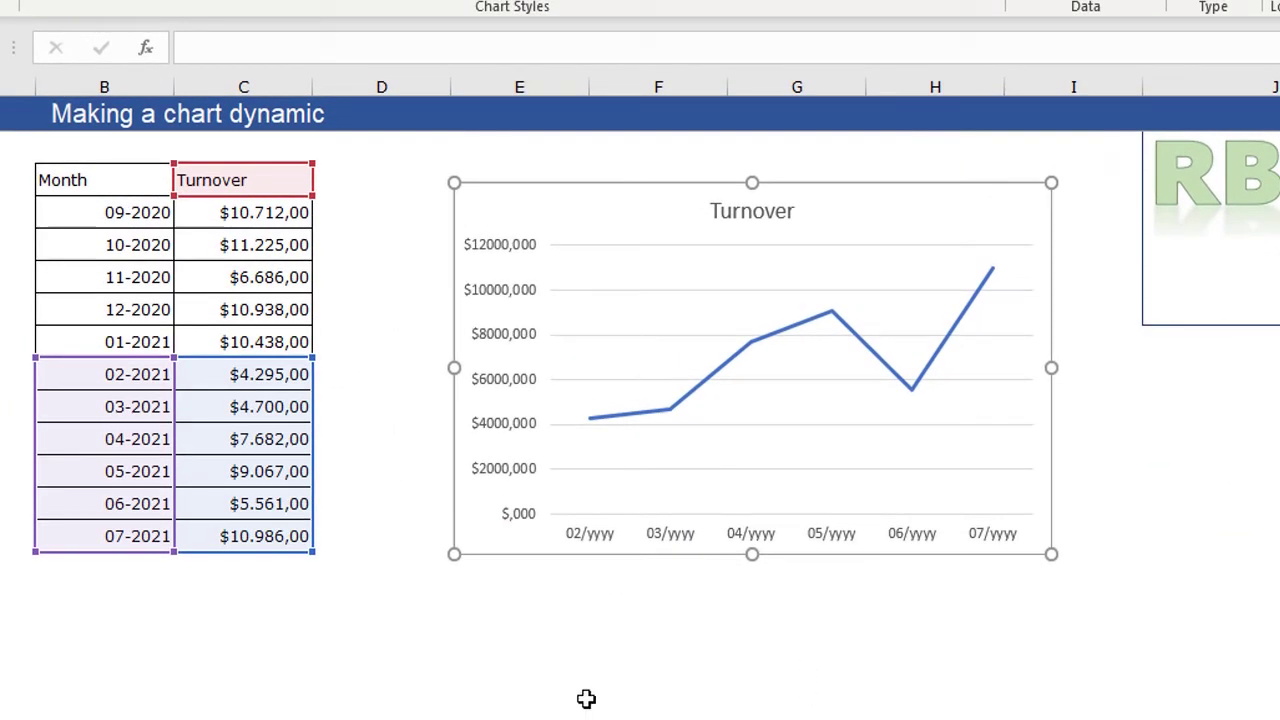
Re-enter the 03-2021 date so the axis labels refresh to 02-2021 through 07-2021.
left_click(565, 703)
left_click(176, 402)
left_click(168, 404)
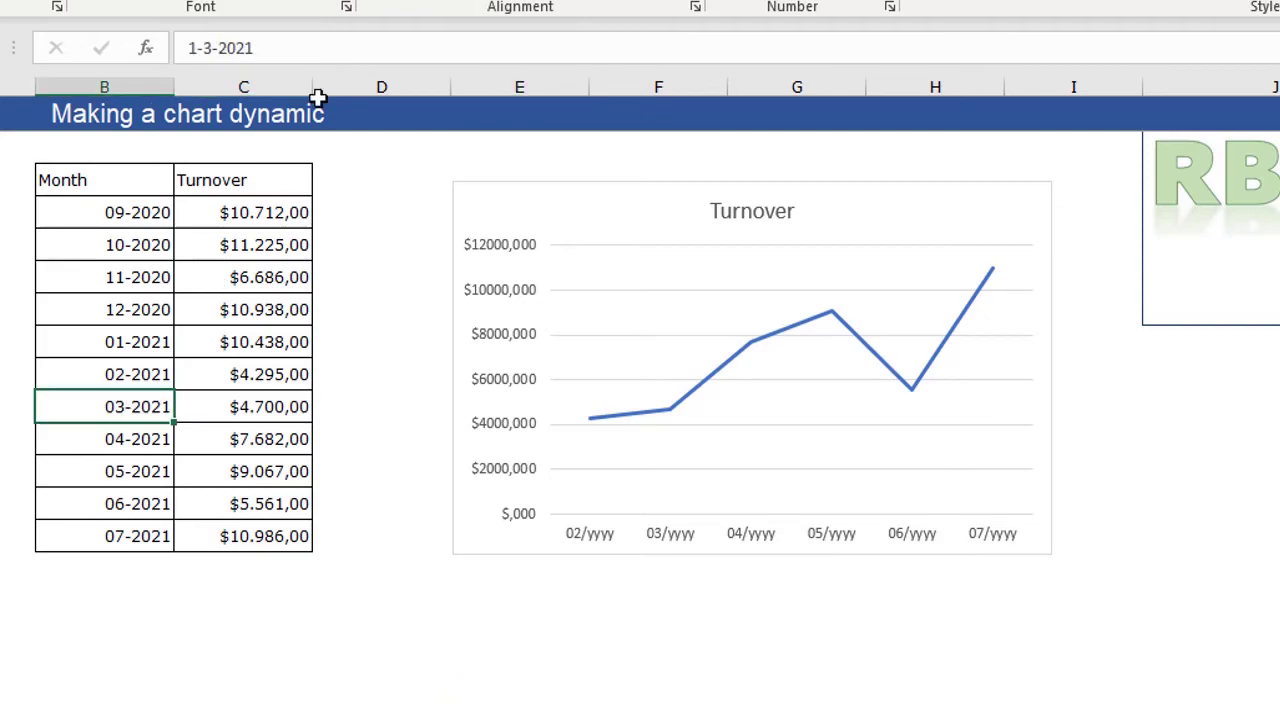
left_click(318, 44)
key("Return")
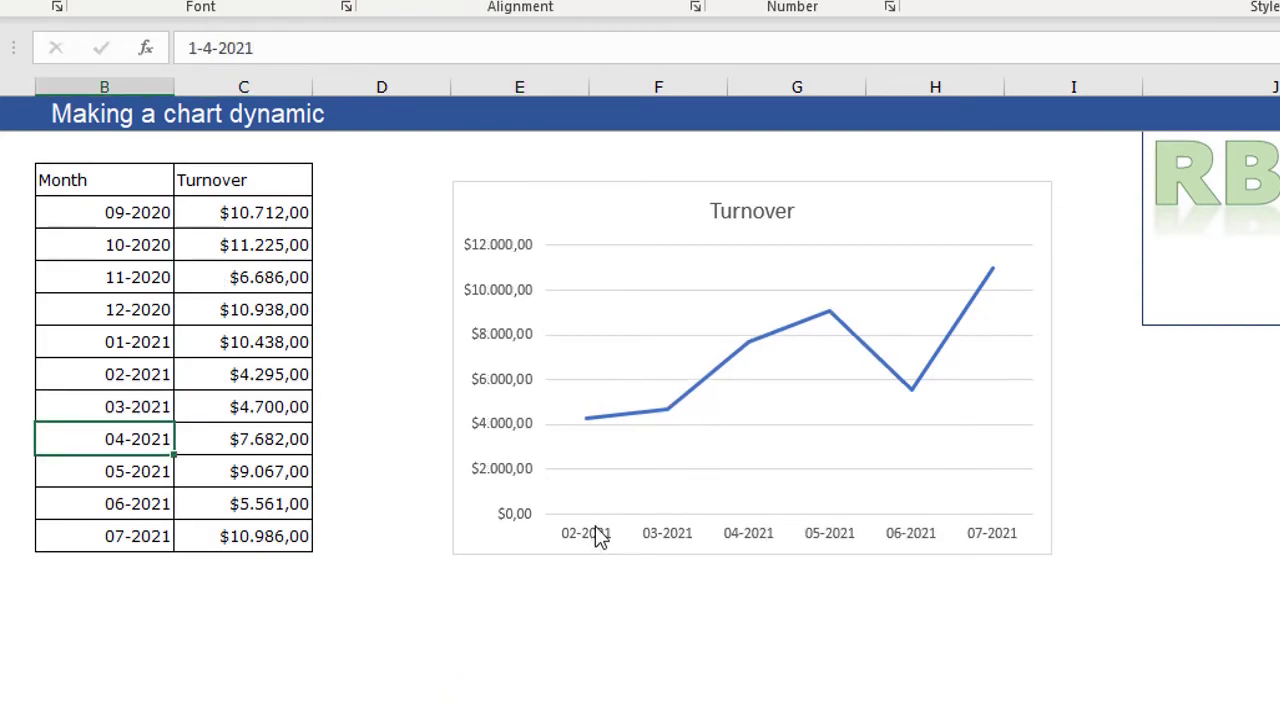
left_click(425, 660)
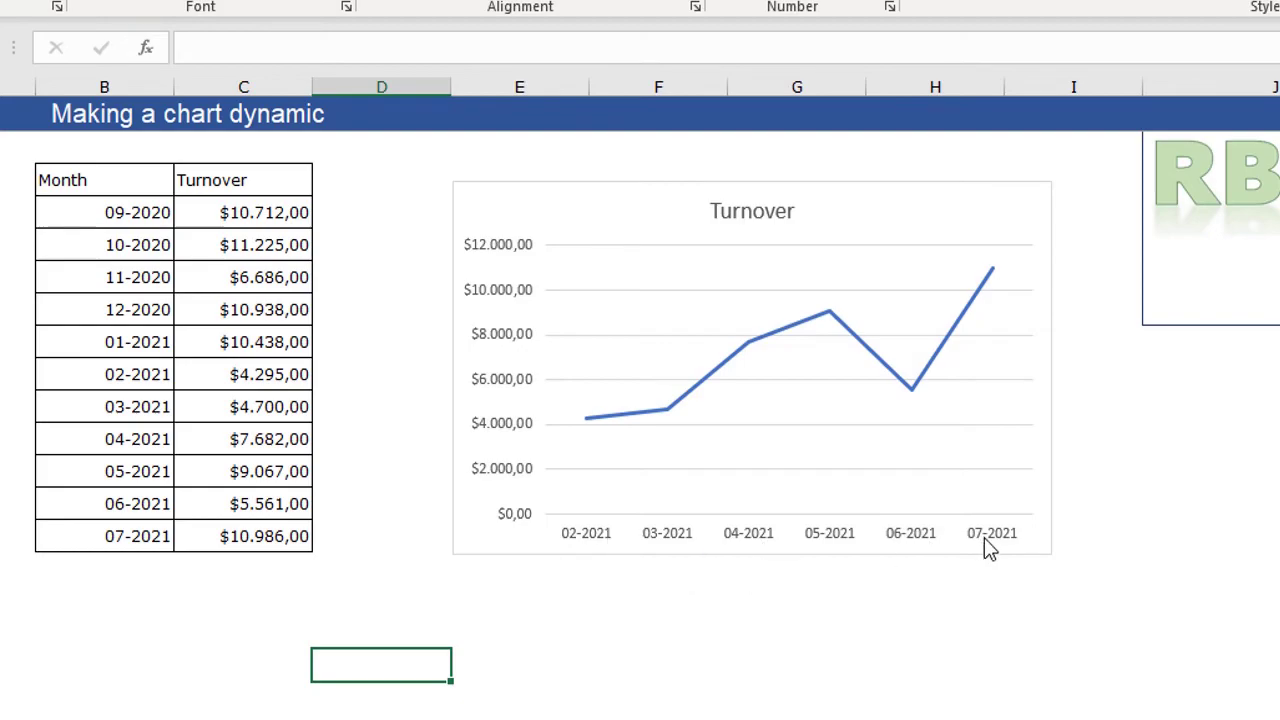
left_click(120, 564)
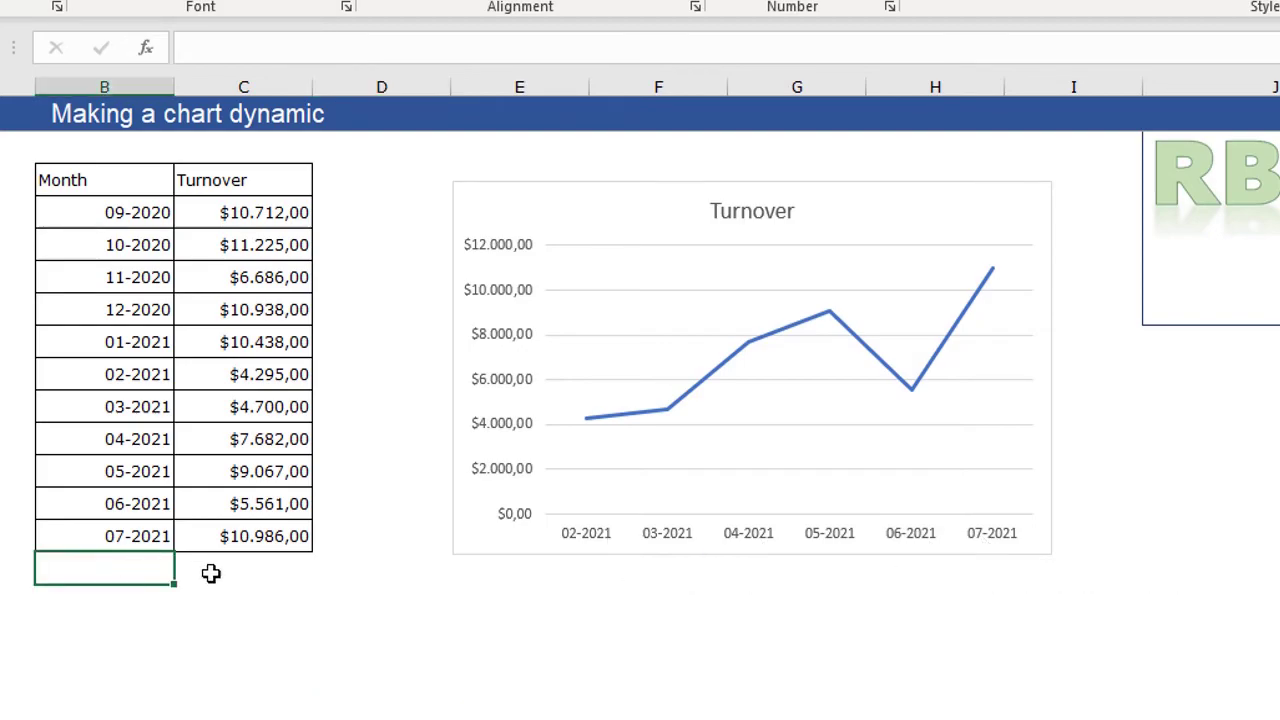
type("8-2021")
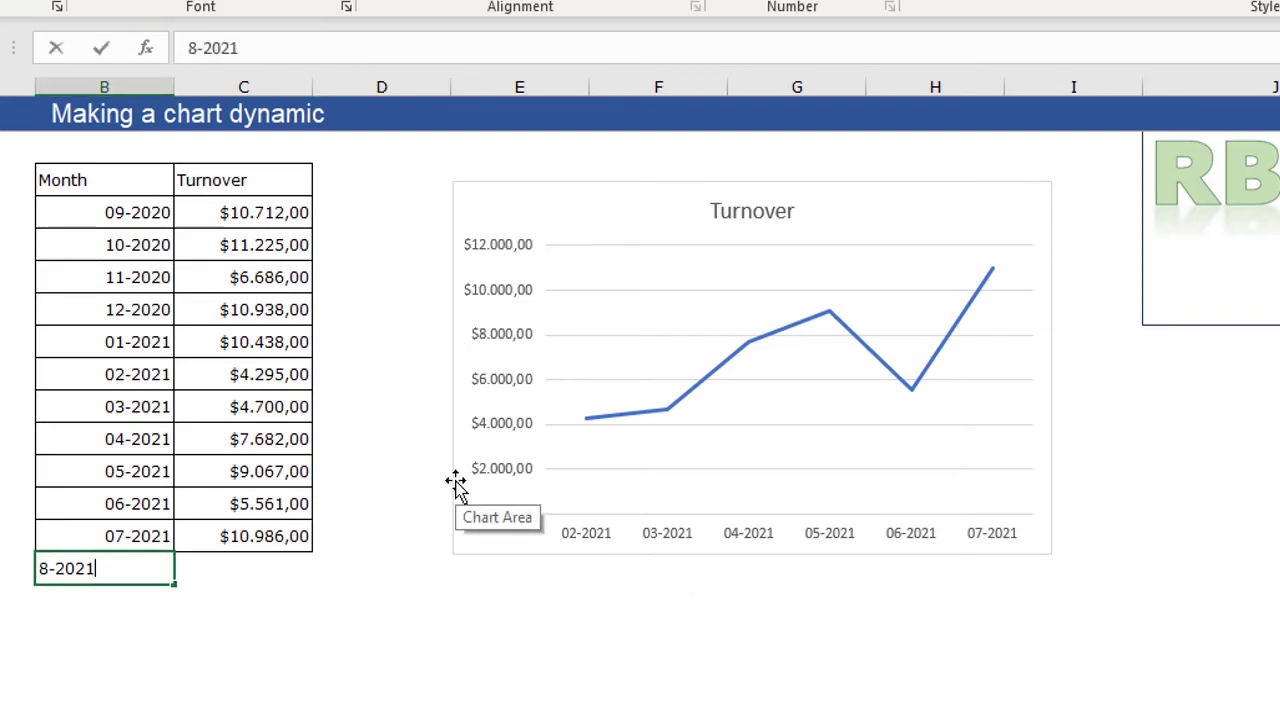
key("Tab")
type("5600")
key("Return")
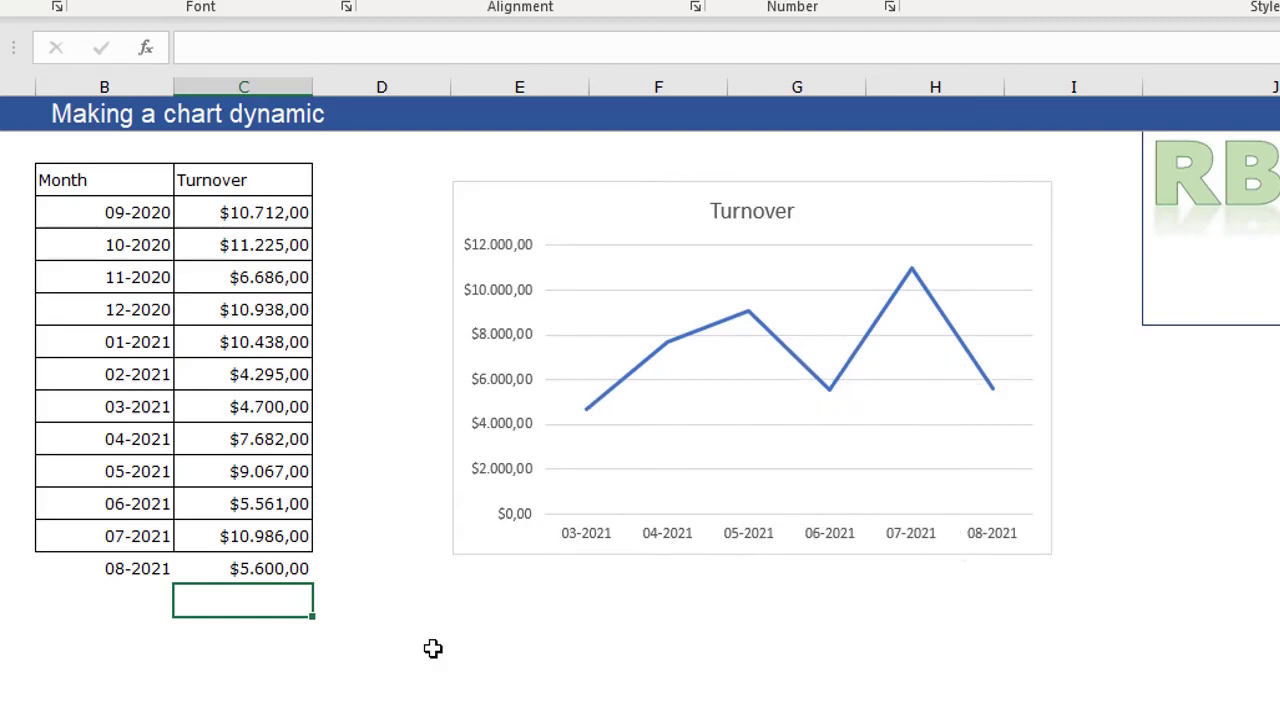
left_click(150, 596)
type("9-2021")
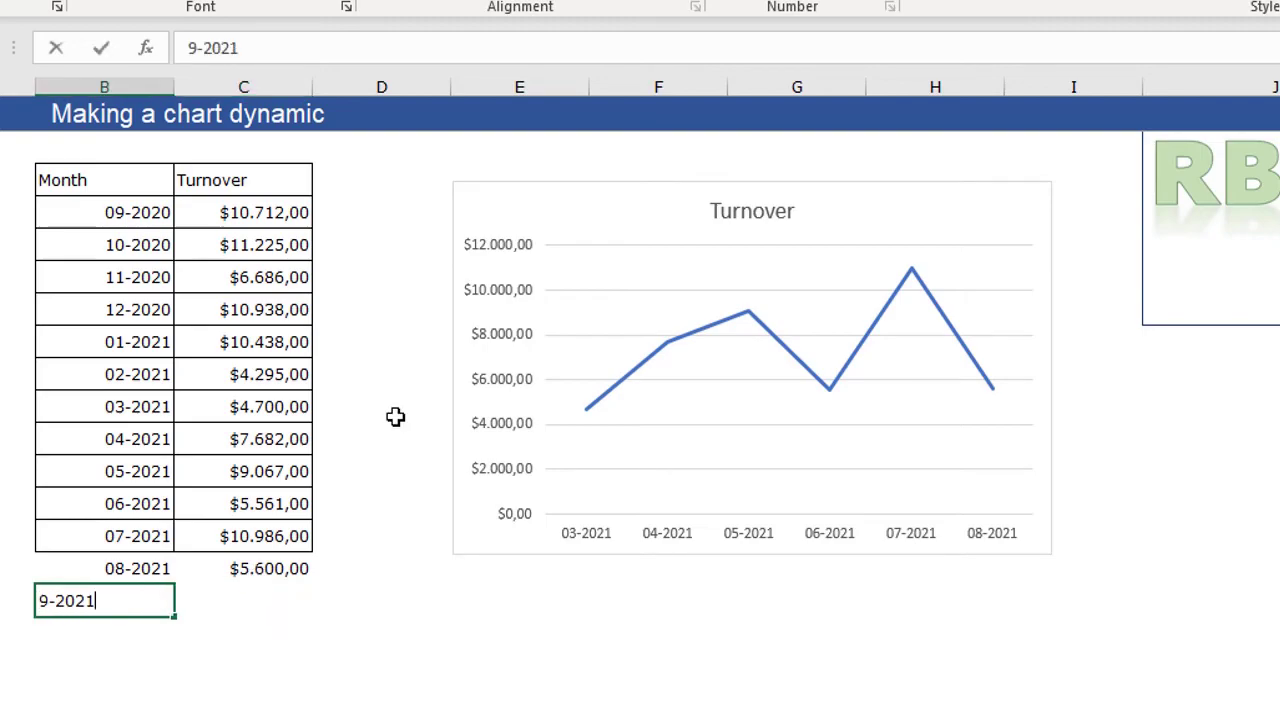
key("Return")
key("Up")
key("Right")
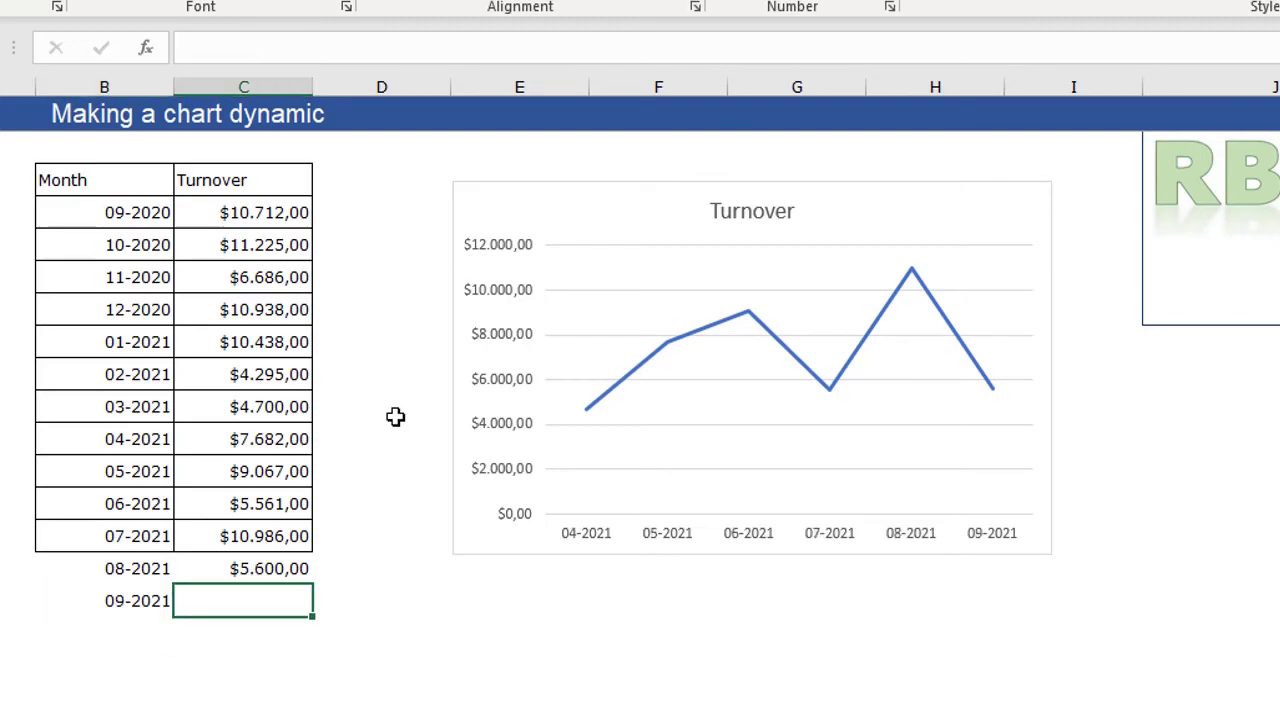
type("11200")
key("Return")
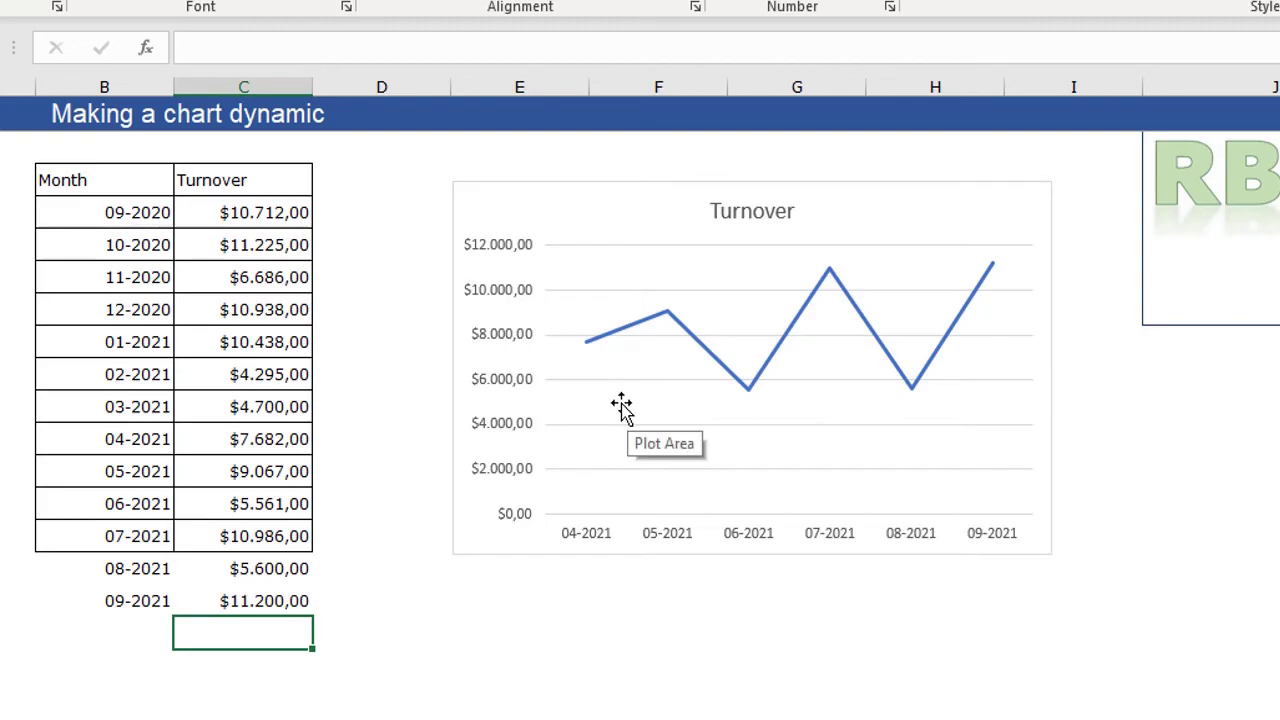
left_click_drag(114, 601, 249, 443)
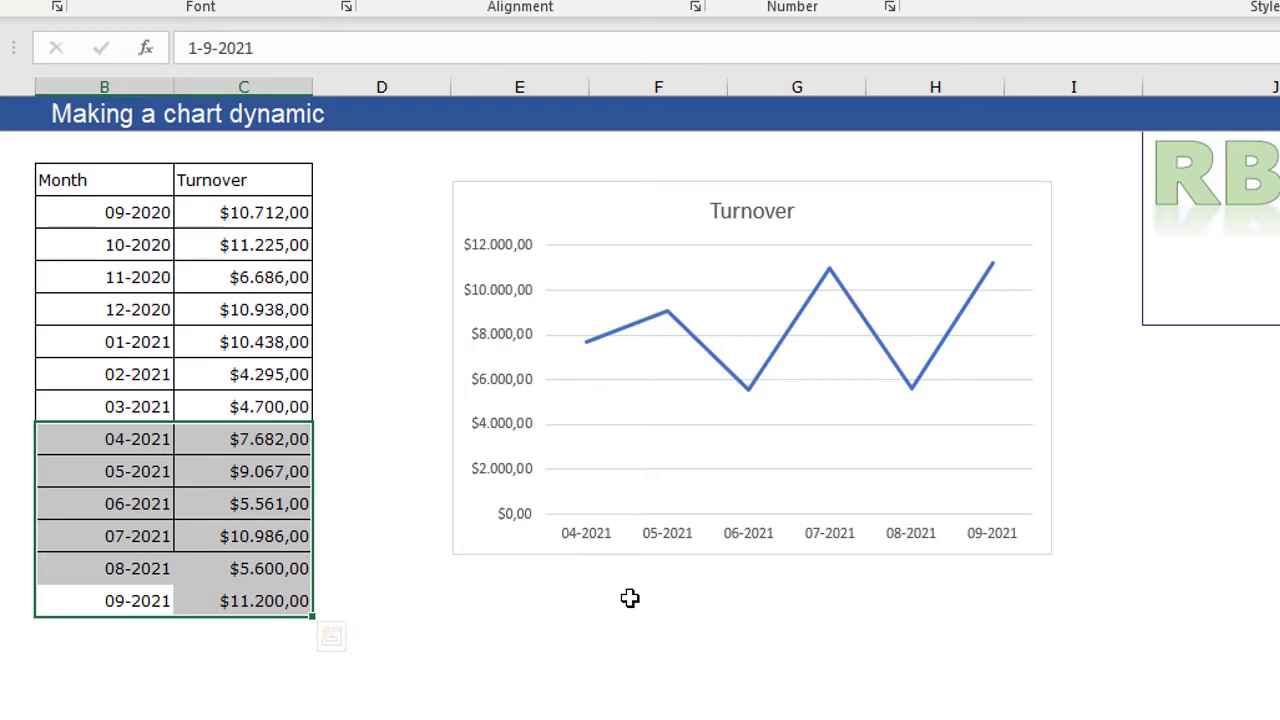